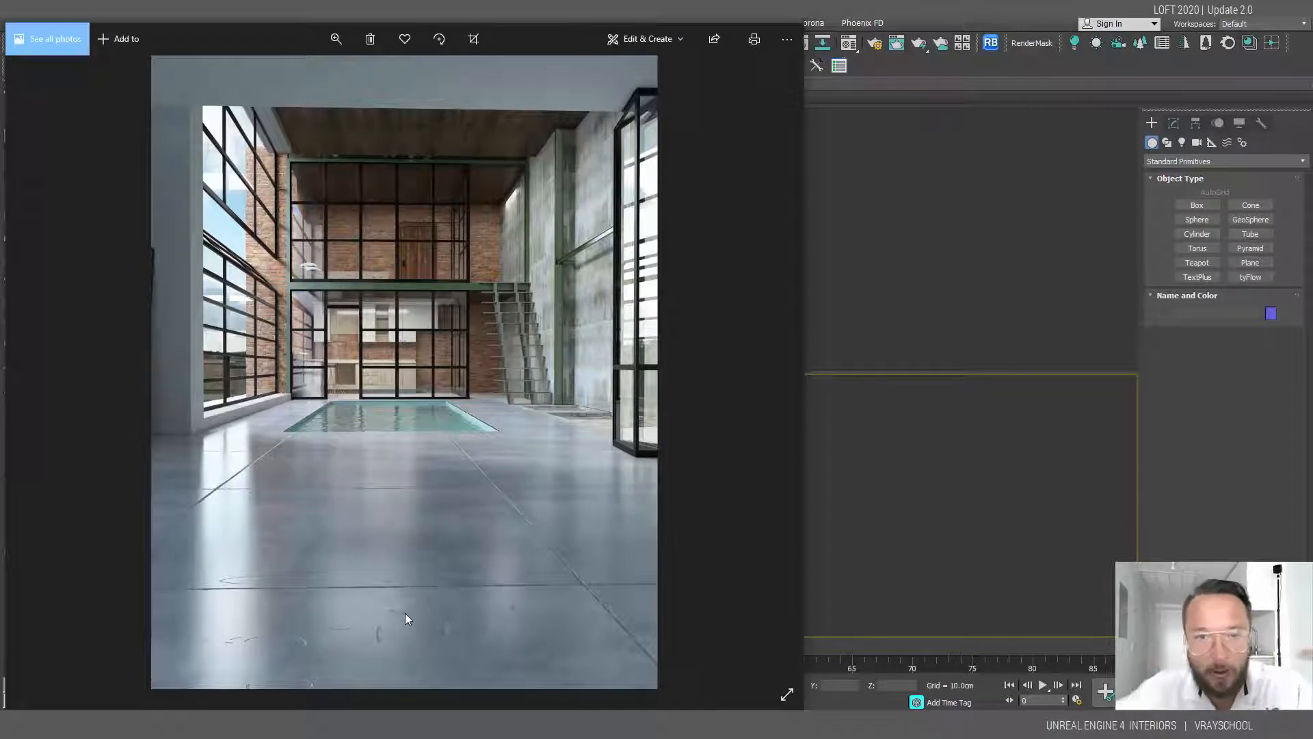
Step: Leave the reference photo and load the loft scene, adopting the file's gamma and LUT settings
click(734, 19)
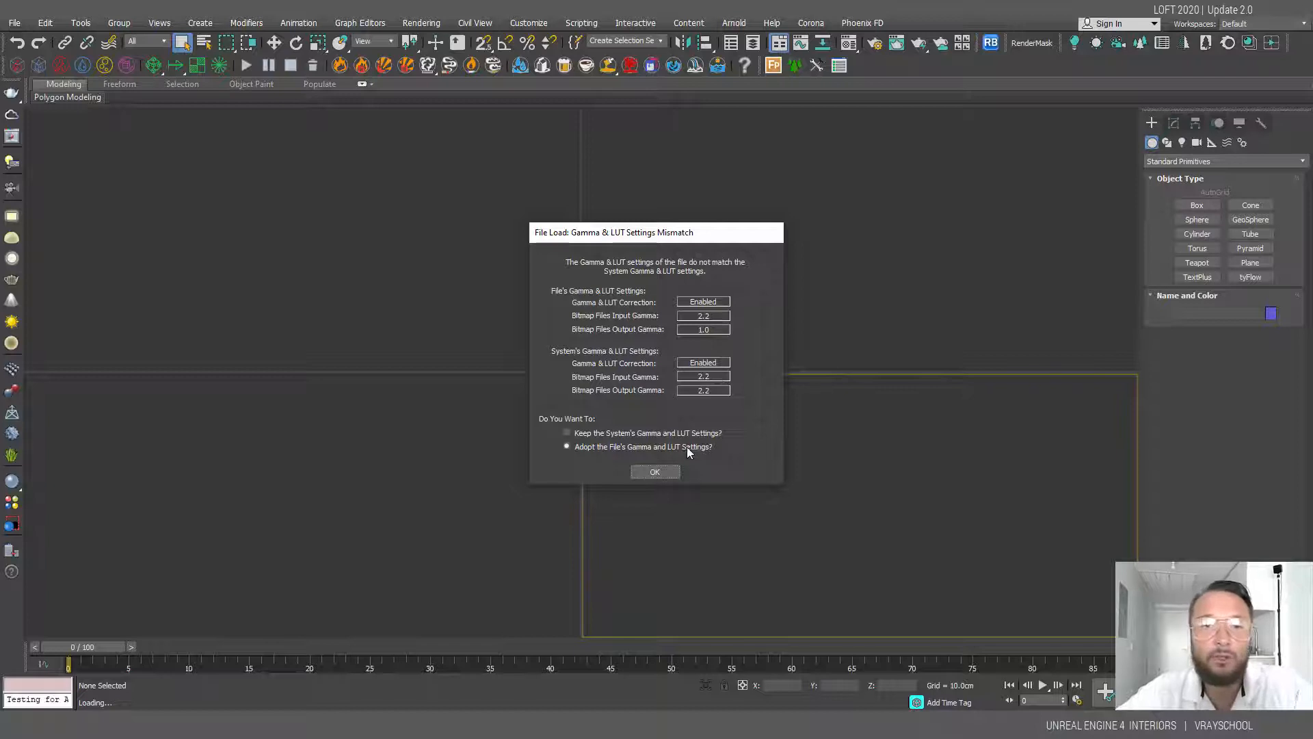
click(662, 473)
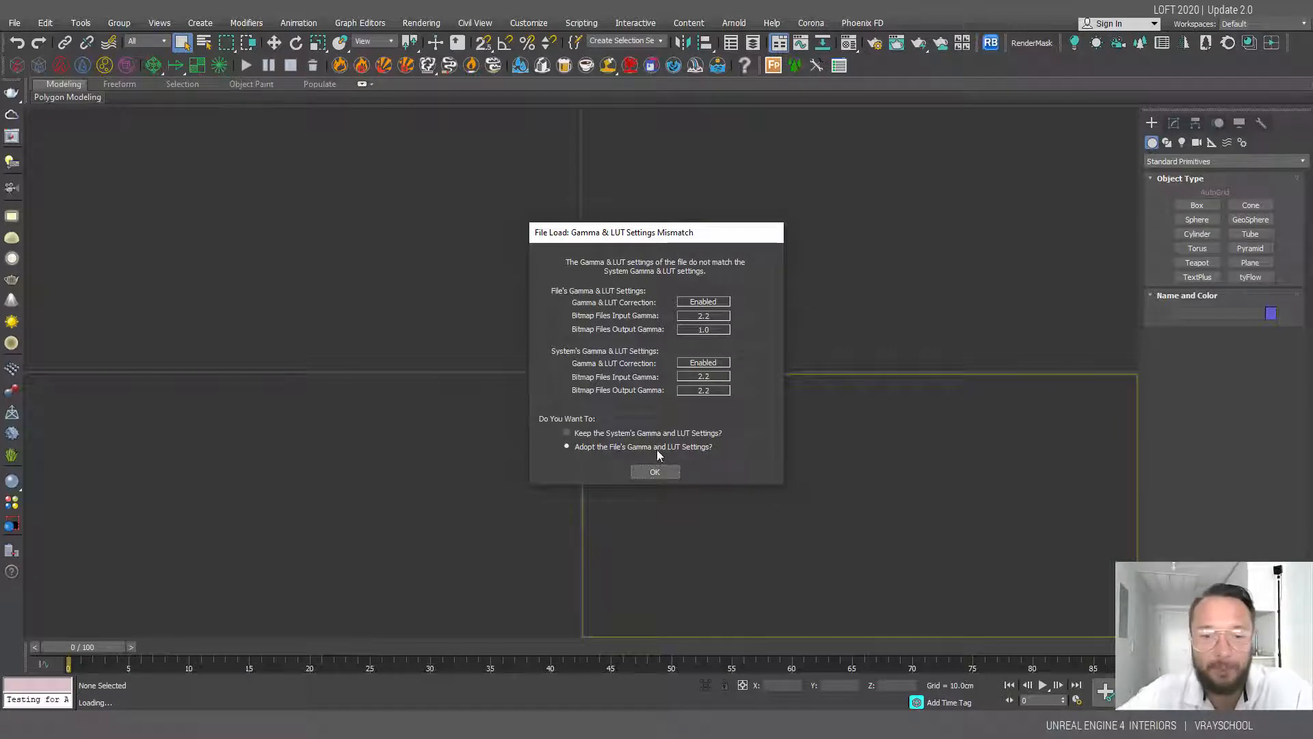
click(658, 471)
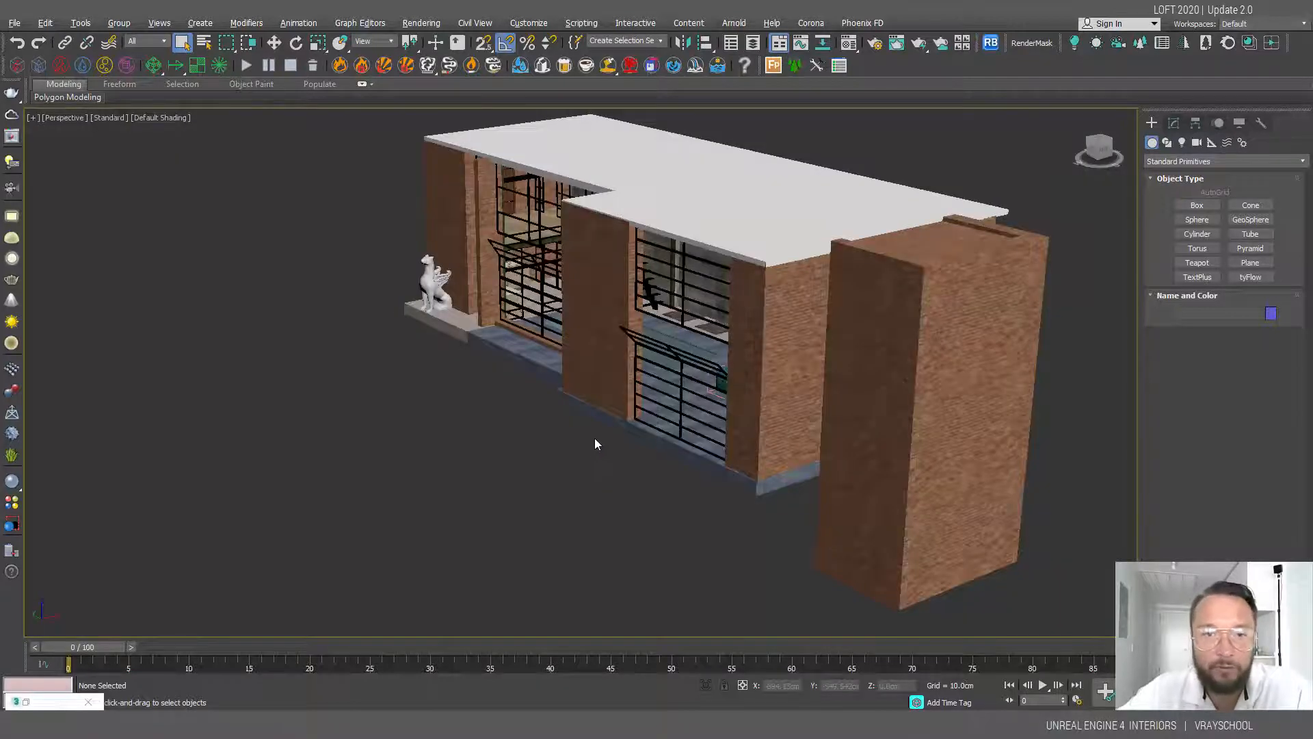
Step: View the scene through VRayPhysicalCamera001 and turn on safe frames
middle_drag(748, 372, 595, 381)
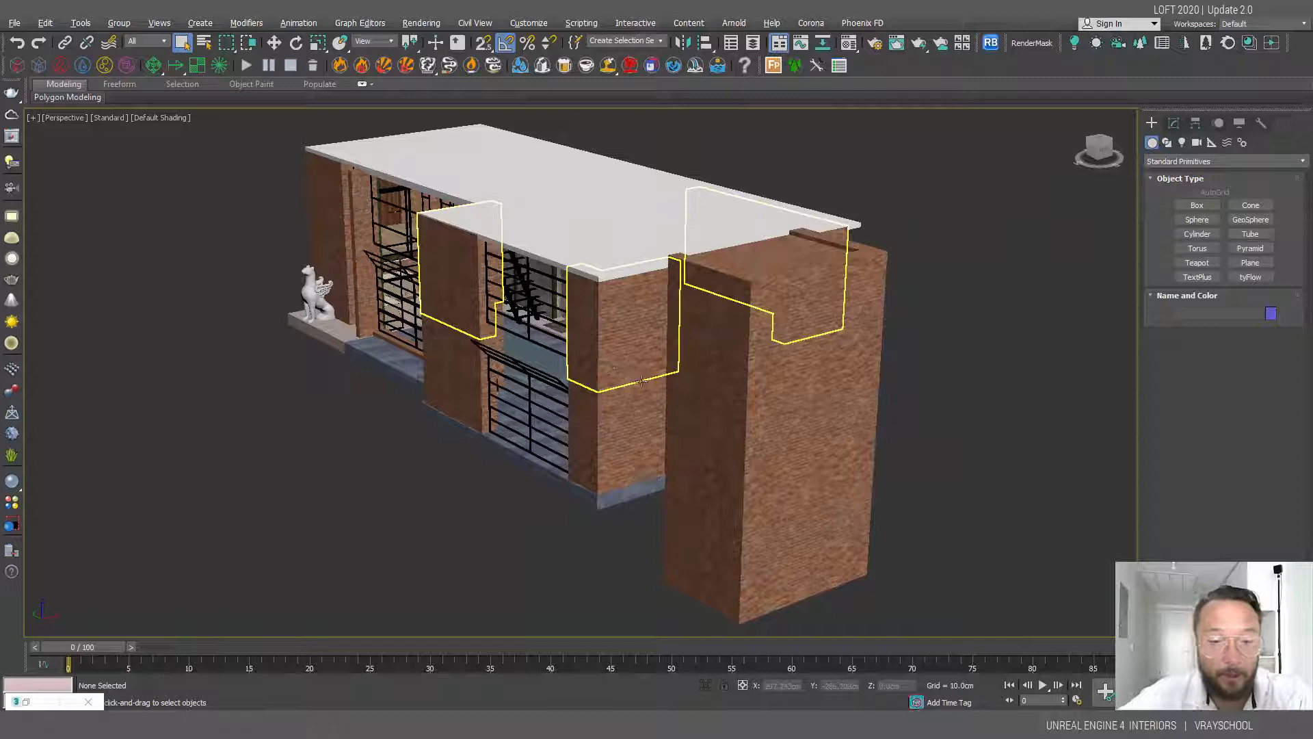
alt+middle_drag(573, 429, 814, 459)
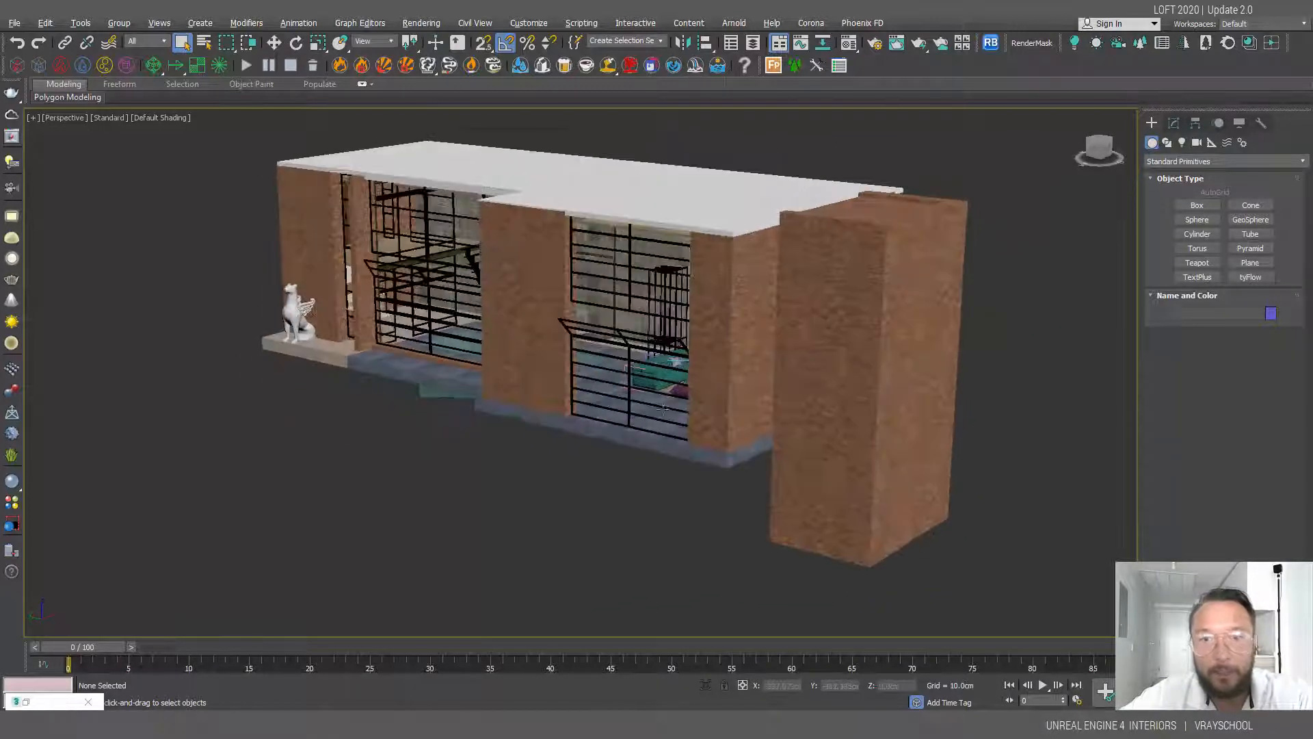
scroll(621, 369, up, 6)
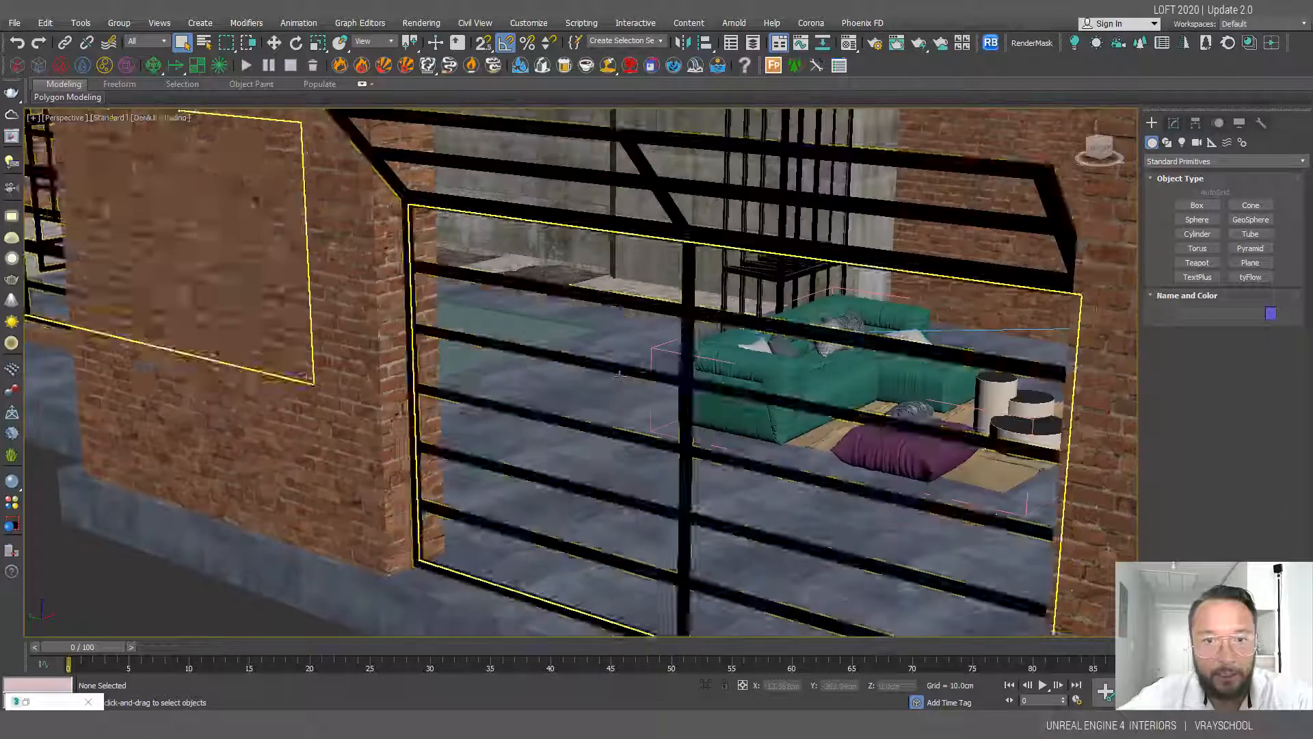
click(200, 23)
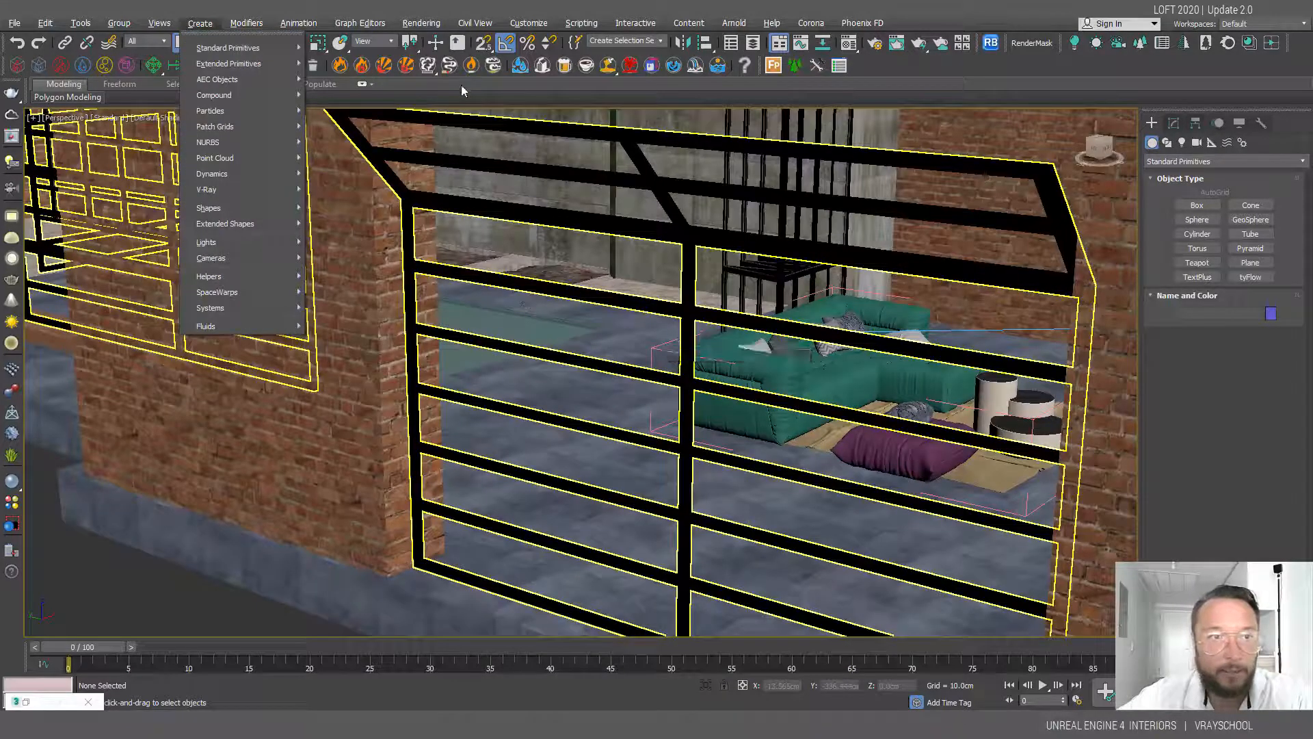
click(130, 104)
key(c)
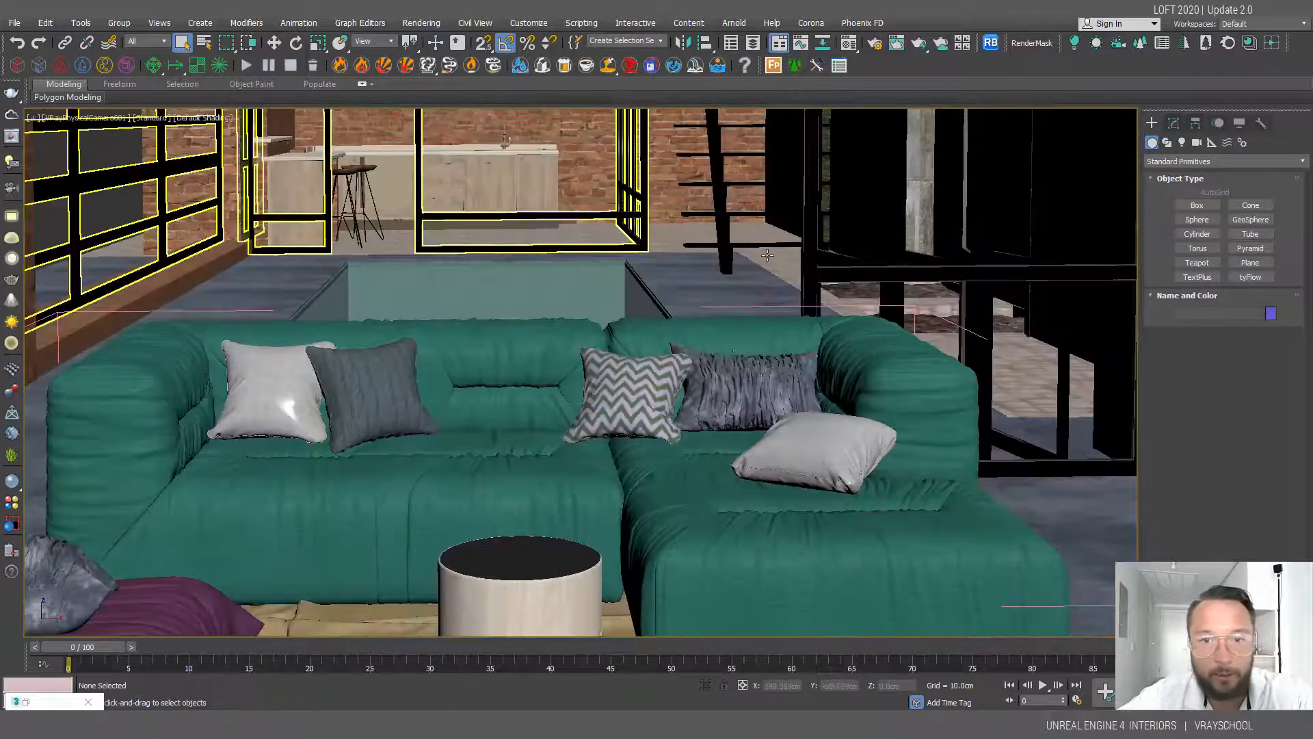
click(92, 119)
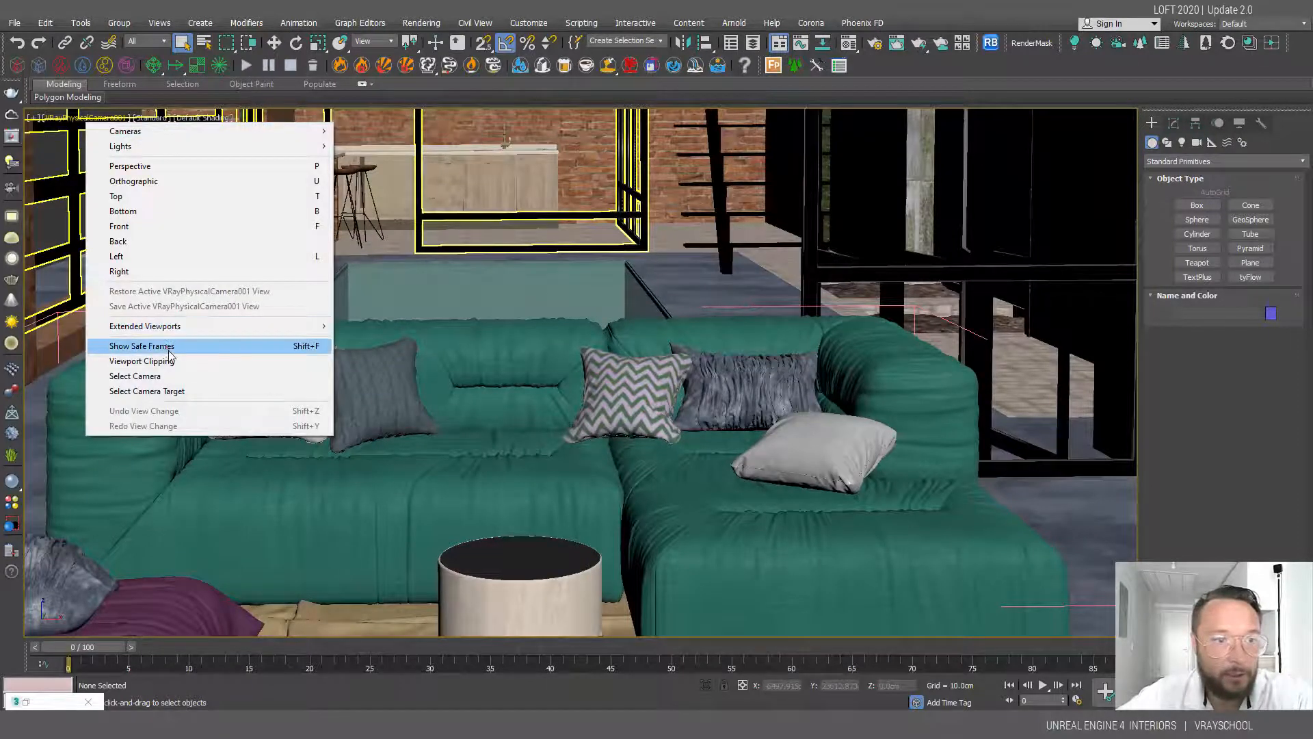
click(167, 346)
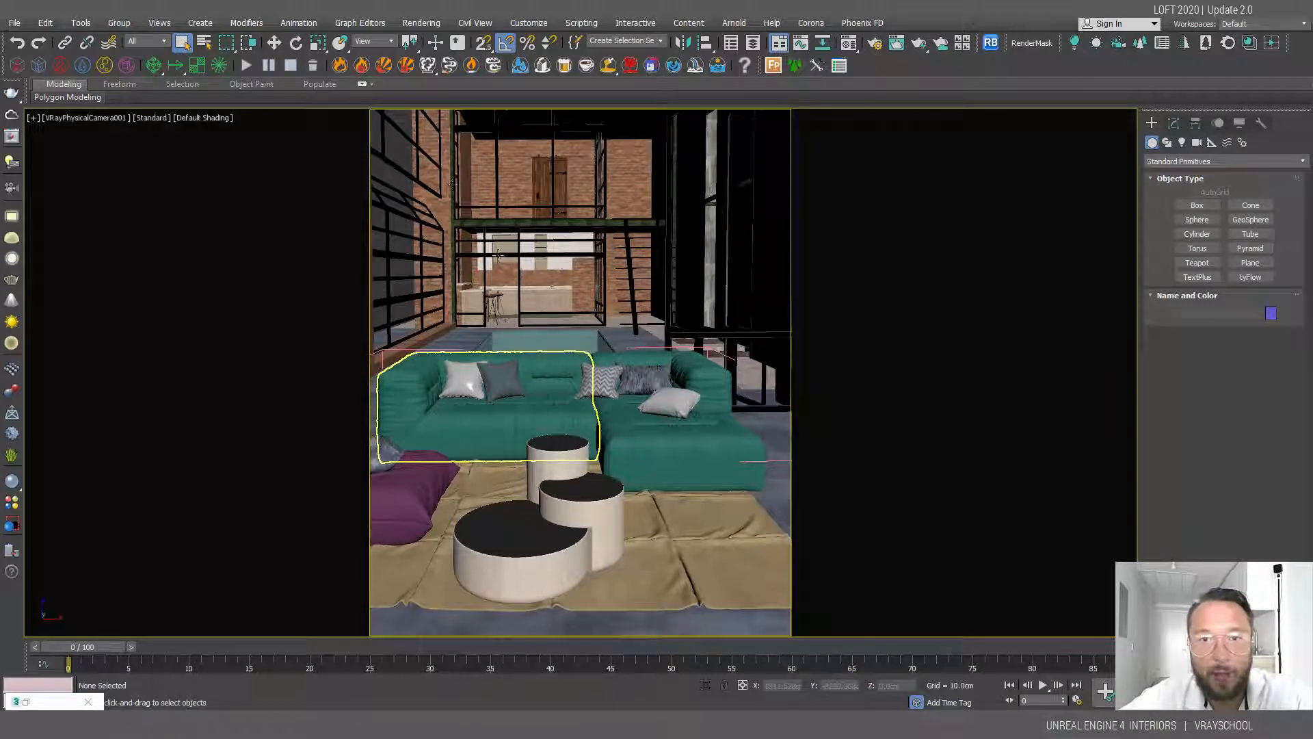
Step: Isolate the concrete floor and show it in an orbited perspective view
click(444, 203)
click(784, 491)
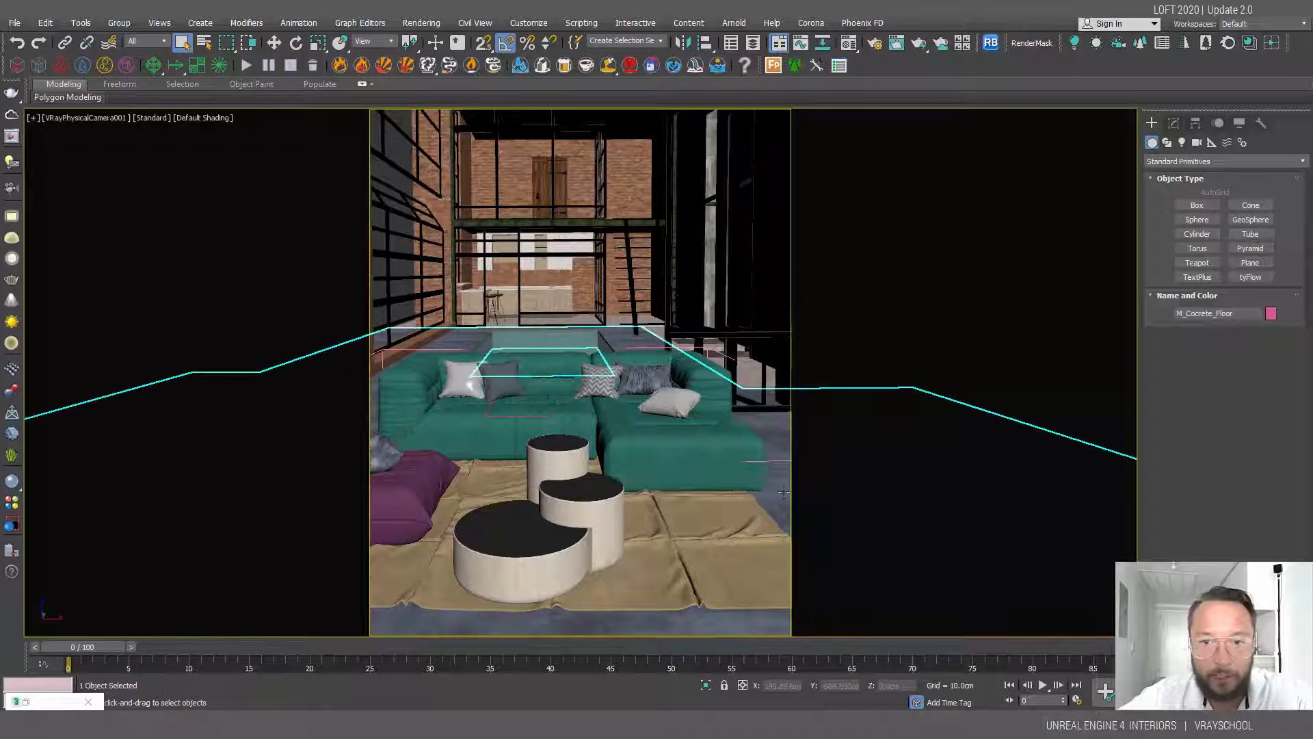
click(708, 687)
key(p)
alt+middle_drag(561, 483, 786, 336)
scroll(700, 413, down, 4)
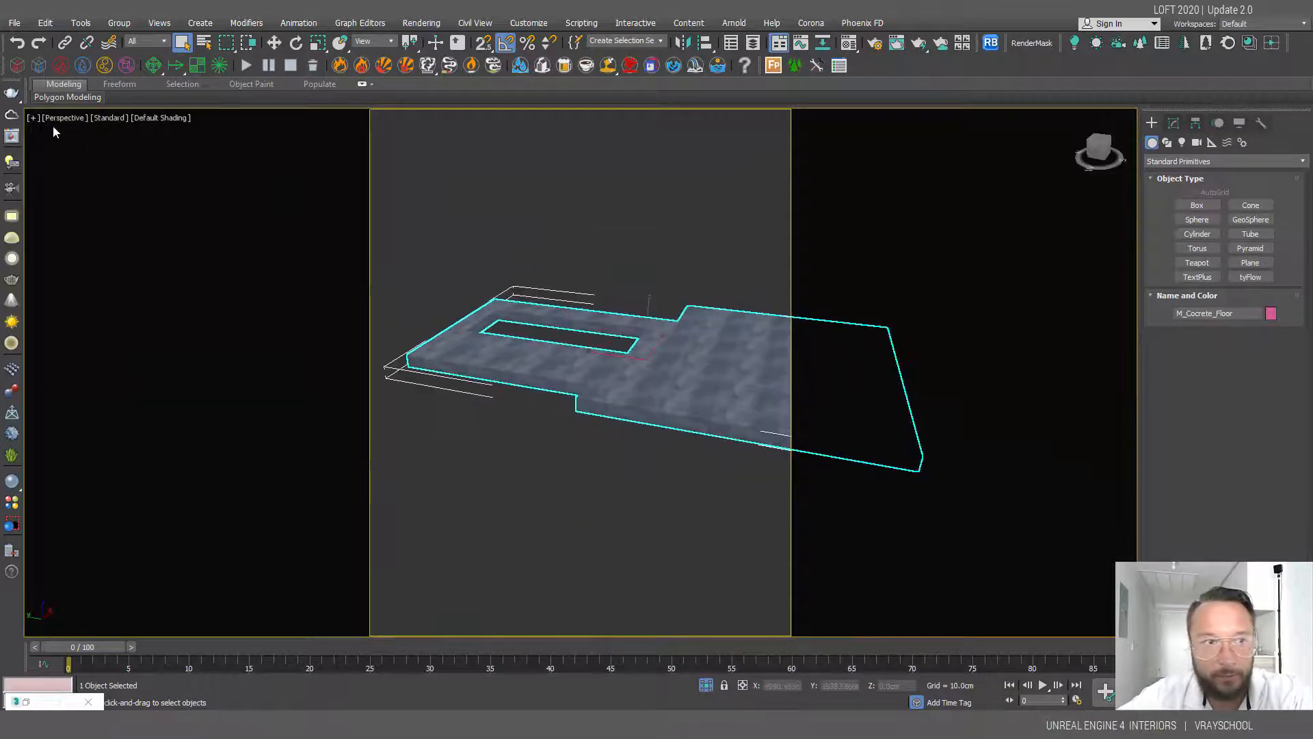
Step: Deselect the floor and turn off safe frames in the perspective view
right_click(50, 141)
click(29, 125)
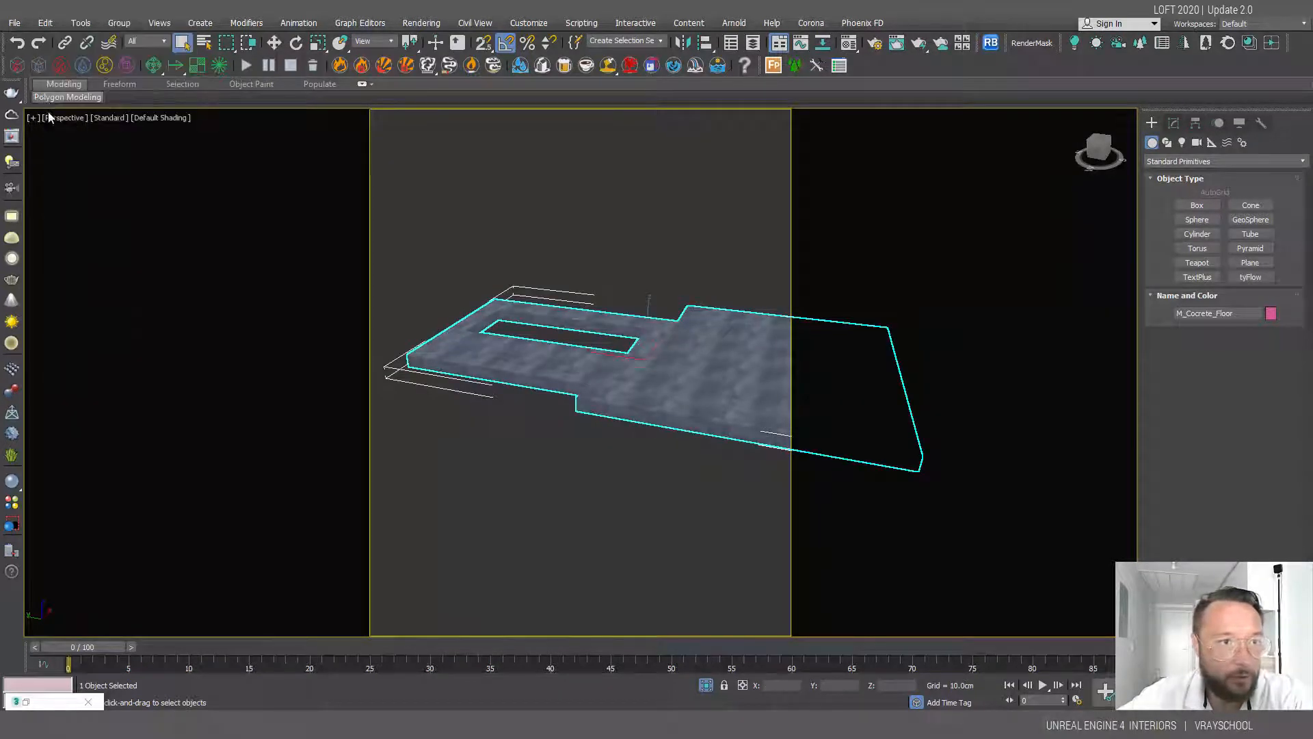
click(33, 117)
click(132, 132)
click(67, 118)
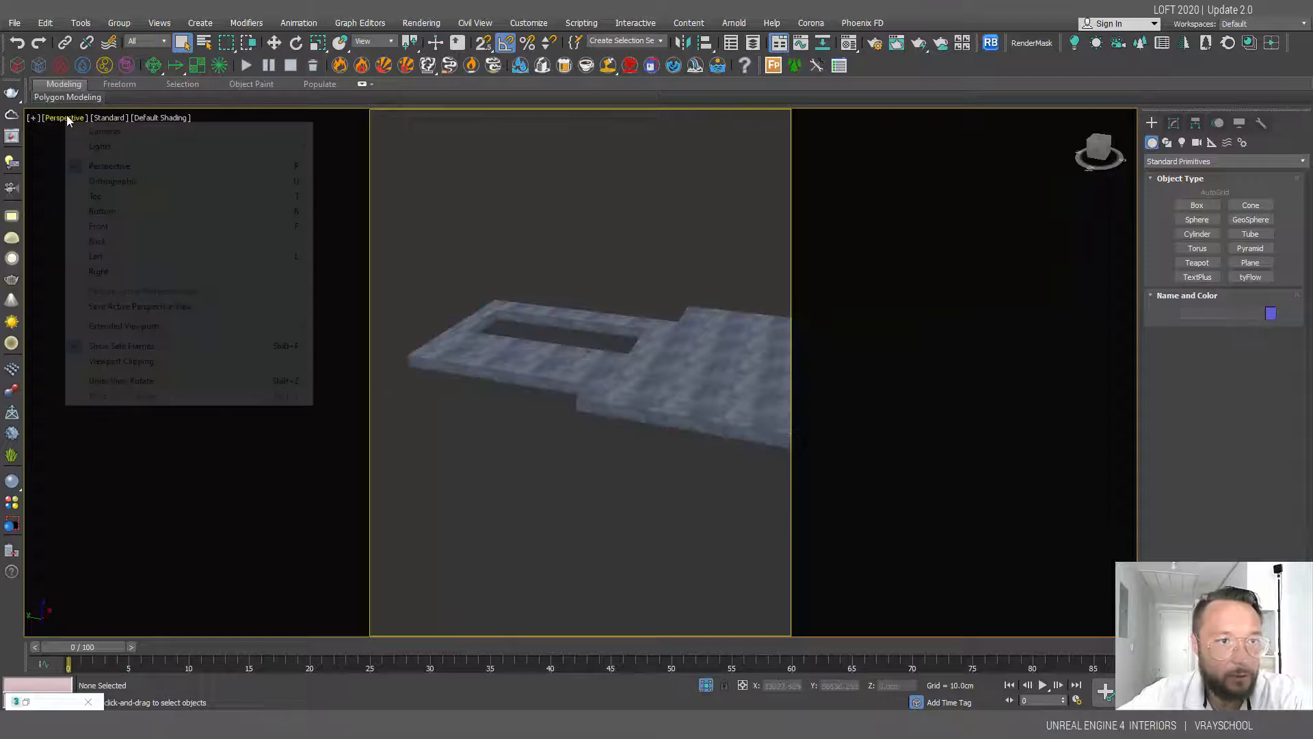
click(120, 346)
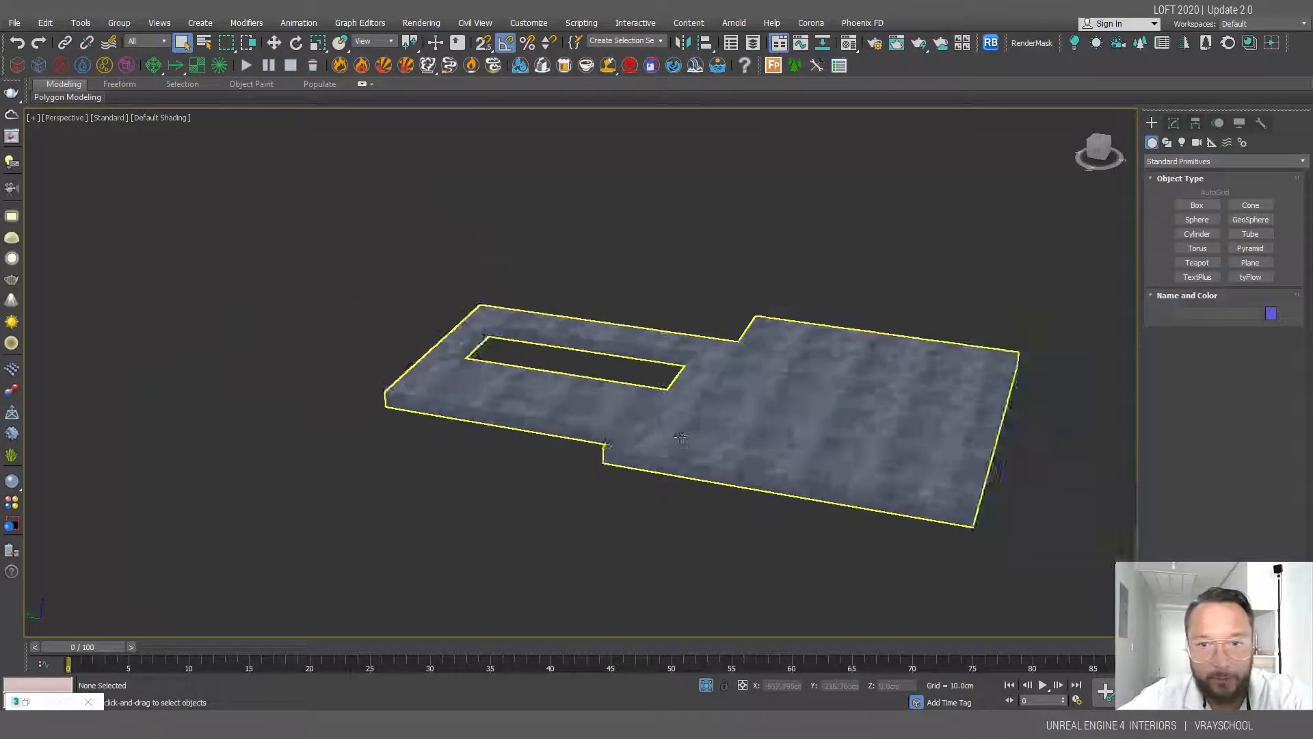
Step: Disable the floor's UVW Map and Extrude modifiers and examine its base line from the top view
scroll(680, 435, up, 3)
middle_drag(680, 435, 430, 435)
click(1181, 125)
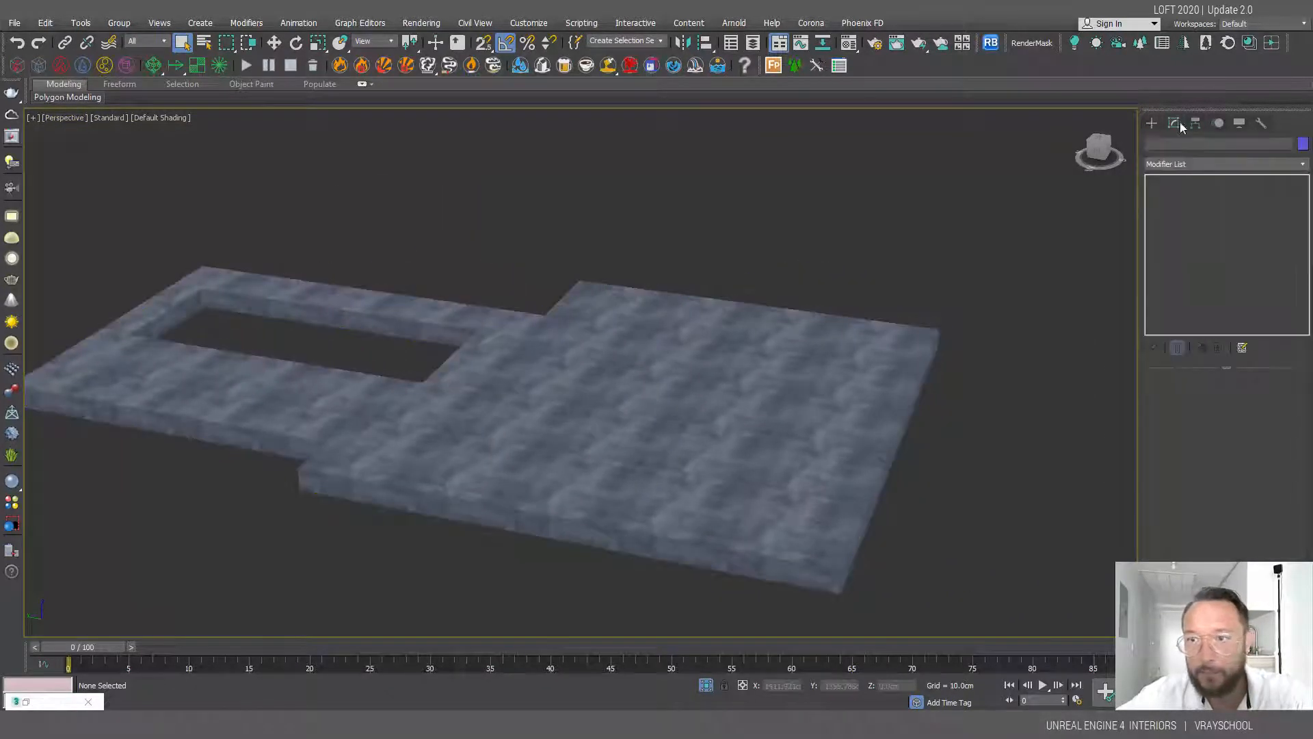
click(741, 387)
click(1153, 191)
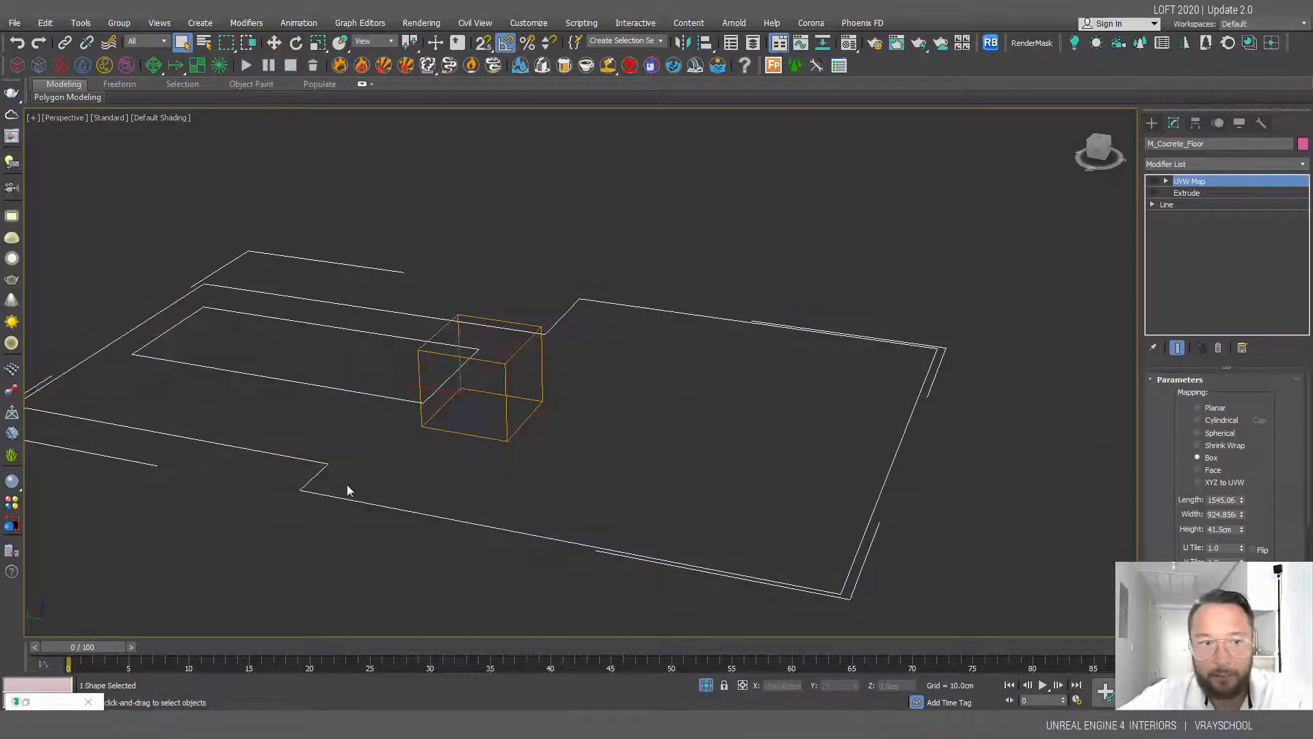
key(t)
scroll(649, 498, down, 5)
middle_drag(725, 438, 726, 435)
scroll(726, 435, down, 4)
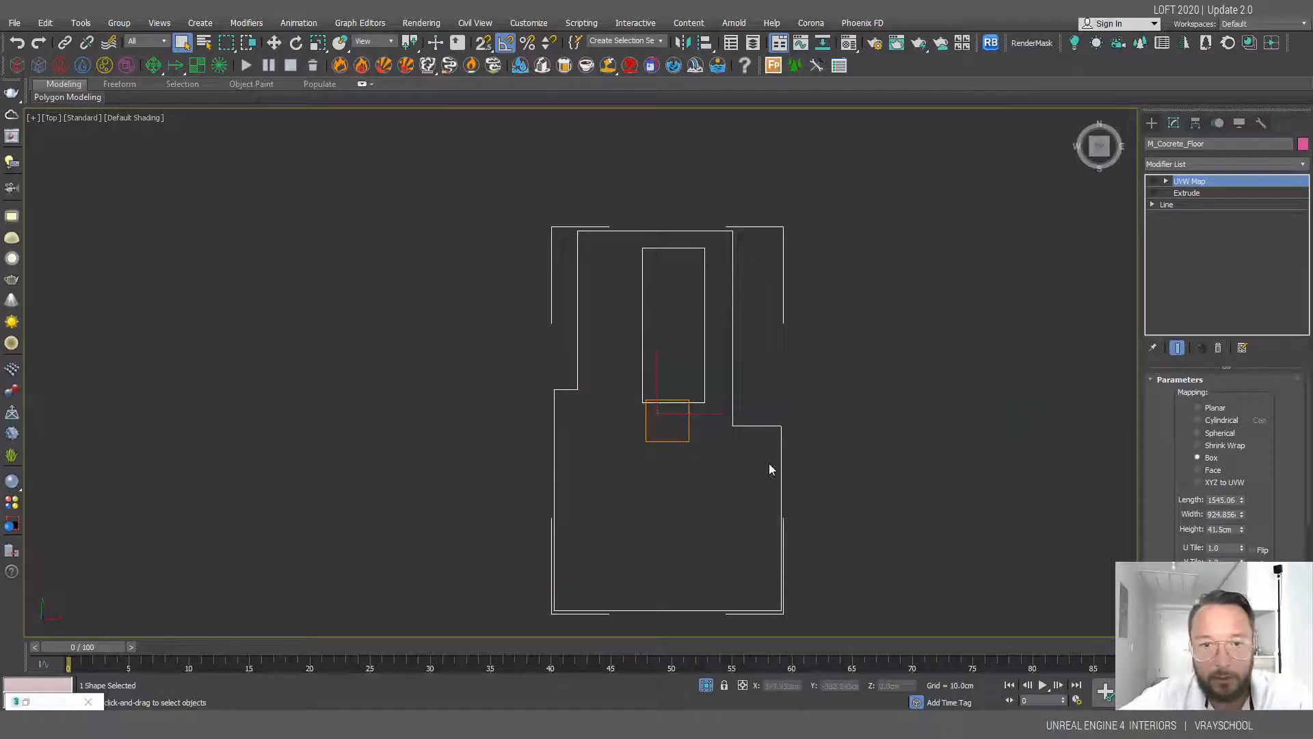
Step: Re-enable the floor's Extrude and UVW Map modifiers and end isolation to bring back the whole building
click(1180, 193)
click(1155, 194)
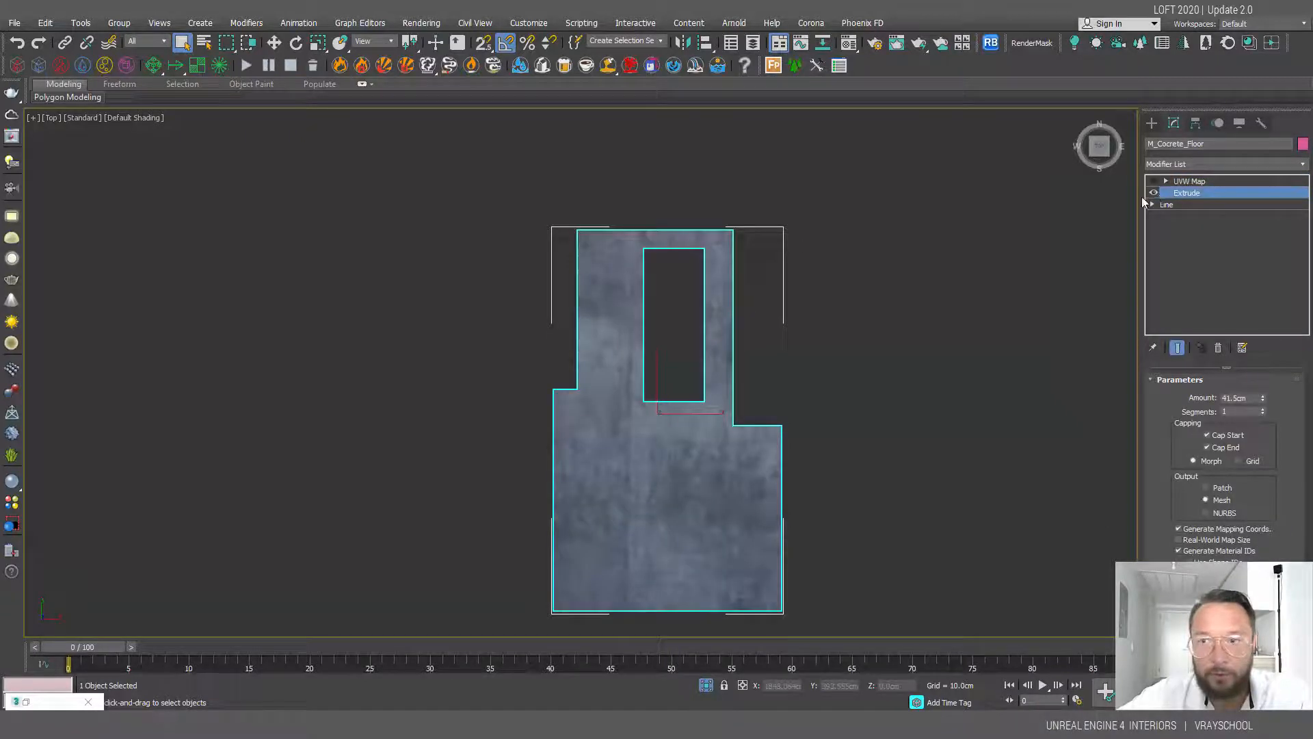
alt+middle_drag(568, 310, 897, 320)
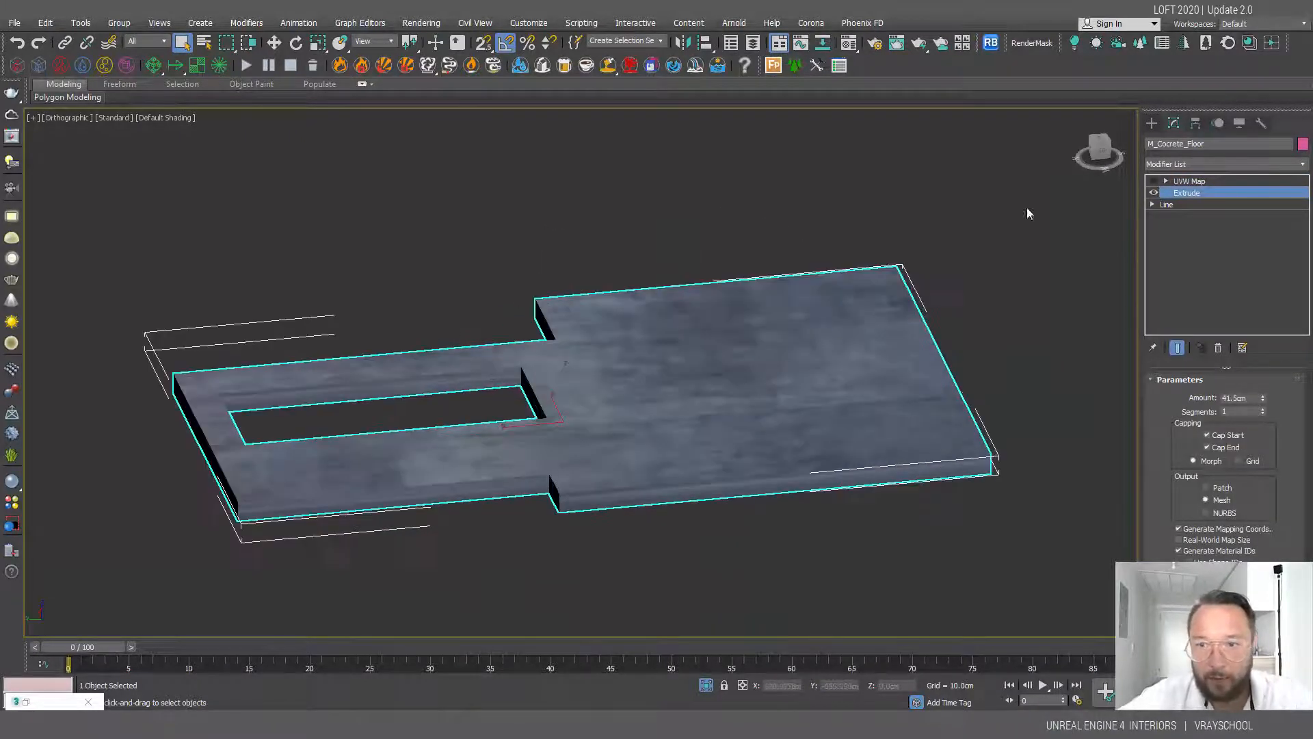
click(1190, 181)
click(1155, 181)
mouse_move(731, 384)
alt+middle_down()
mouse_move(722, 367)
mouse_move(732, 383)
alt+middle_up()
click(706, 684)
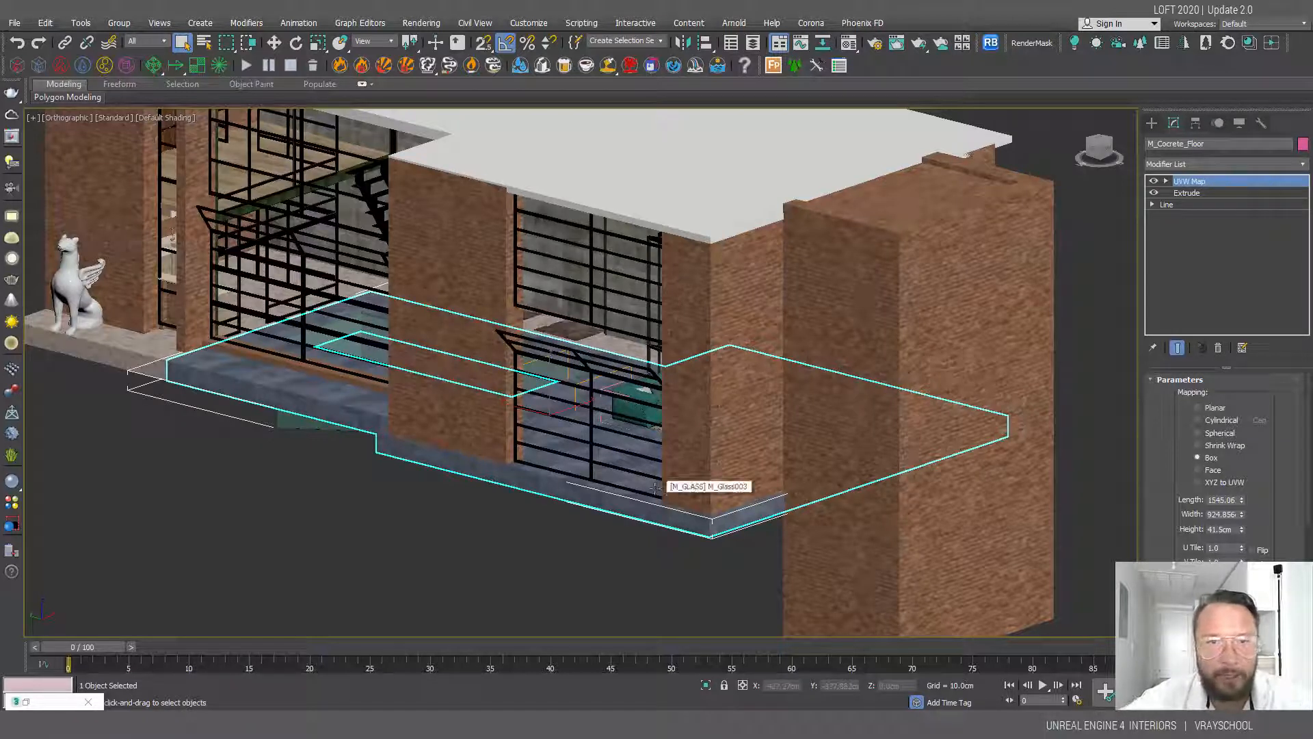
Step: Deselect the floor and examine the building's exterior walls, windows and base from several sides
click(602, 530)
alt+middle_drag(694, 465, 533, 503)
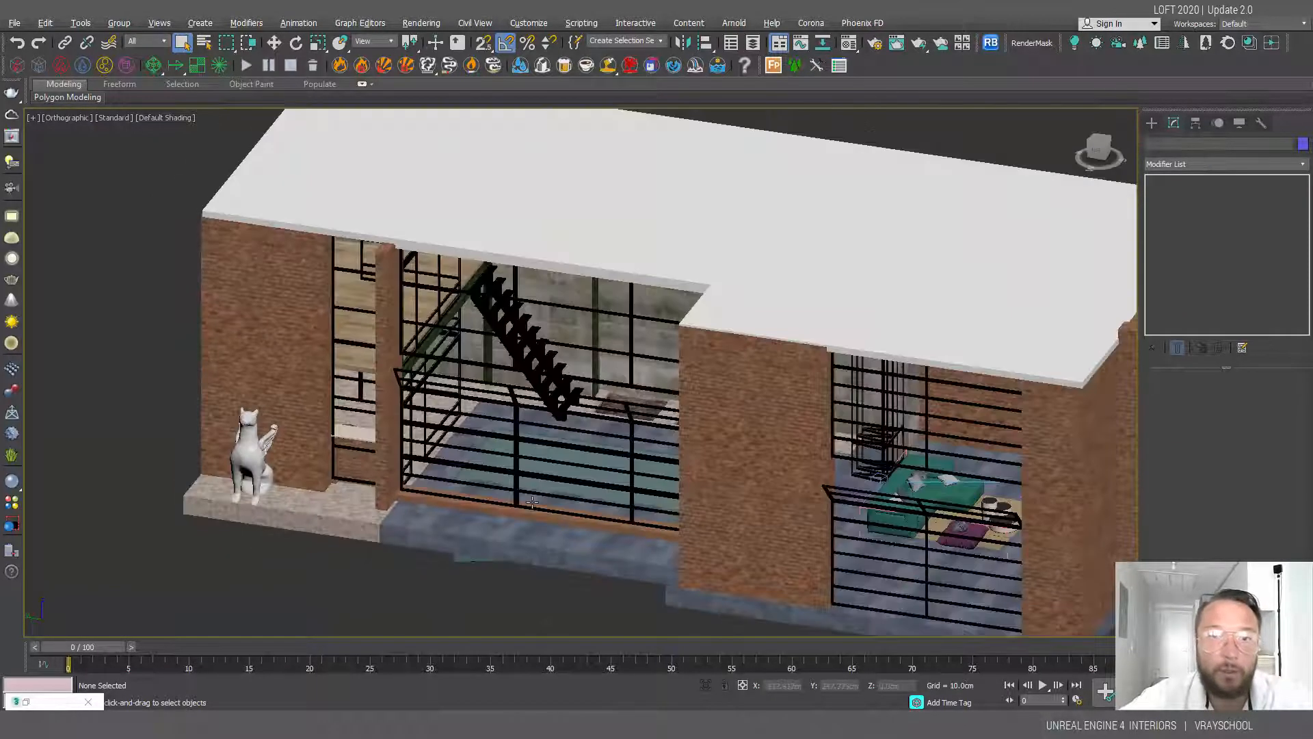
middle_drag(752, 403, 507, 302)
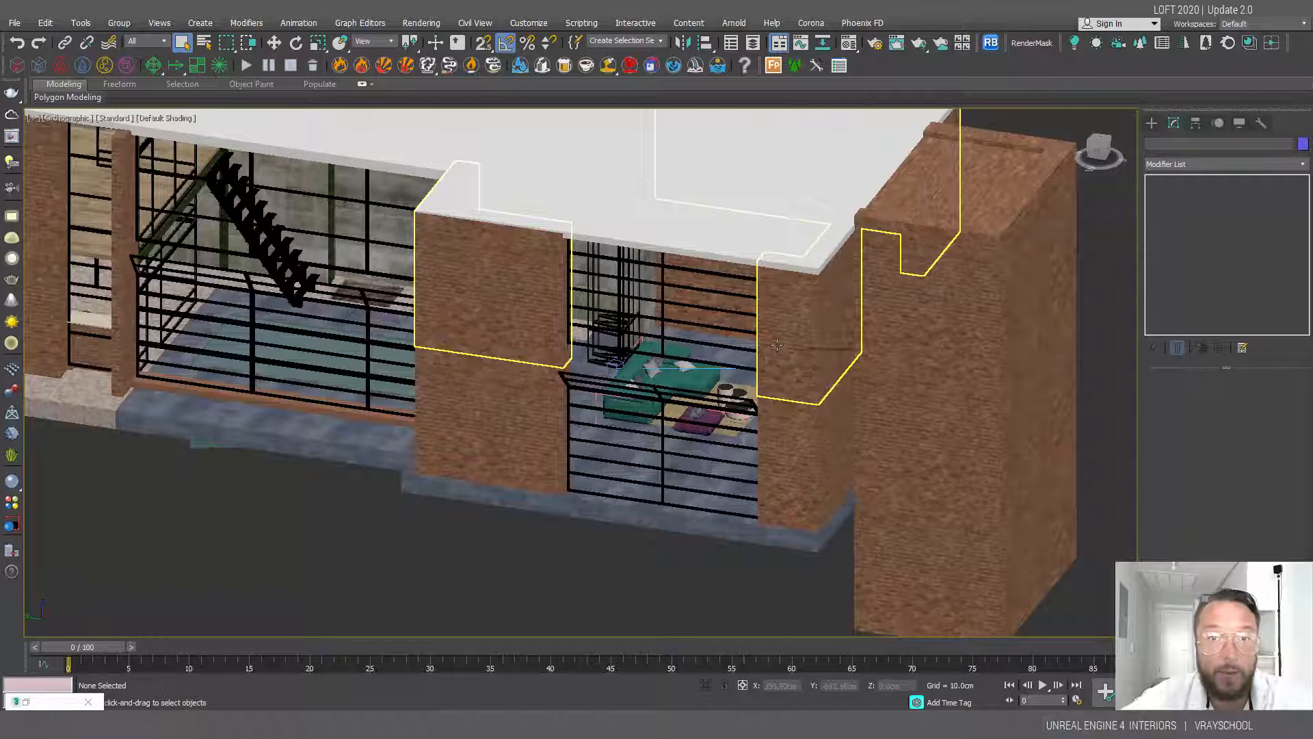
alt+middle_drag(890, 408, 648, 538)
alt+middle_drag(648, 537, 755, 537)
alt+middle_drag(349, 429, 493, 410)
middle_drag(655, 374, 493, 451)
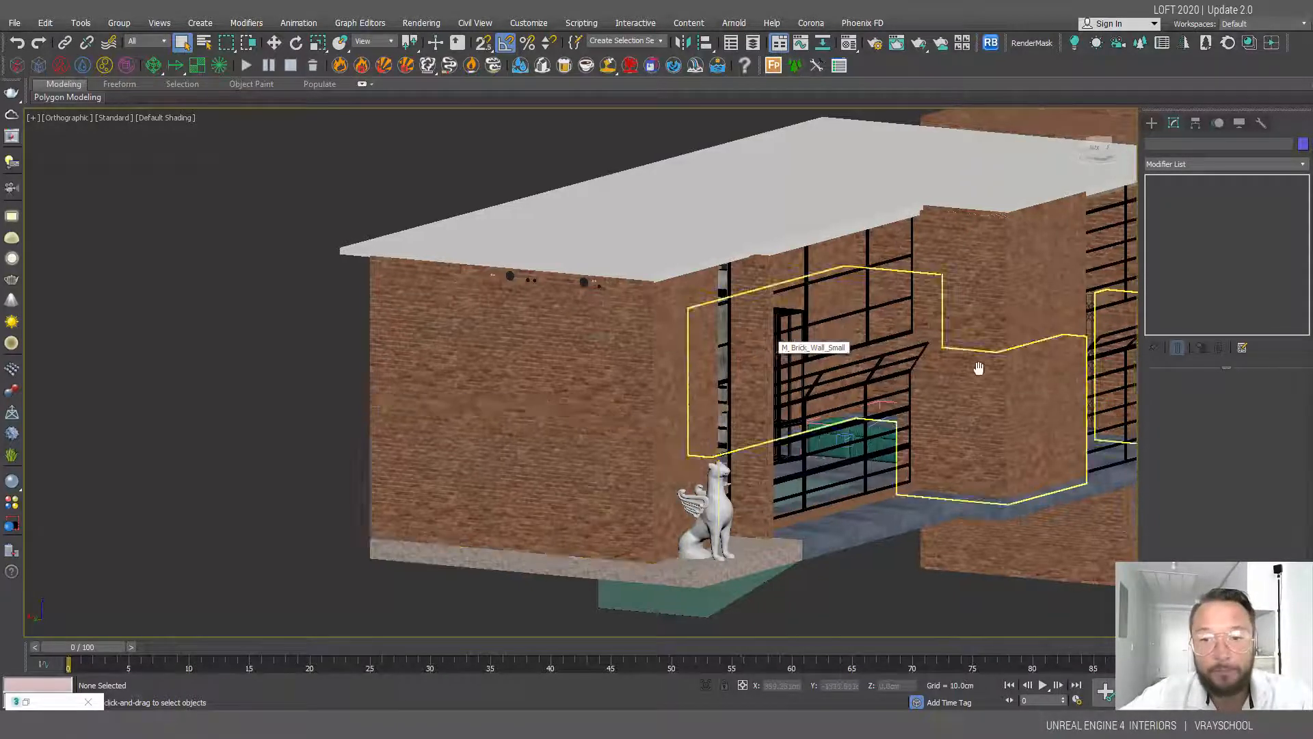
middle_drag(996, 366, 732, 371)
scroll(732, 370, up, 2)
scroll(731, 371, down, 4)
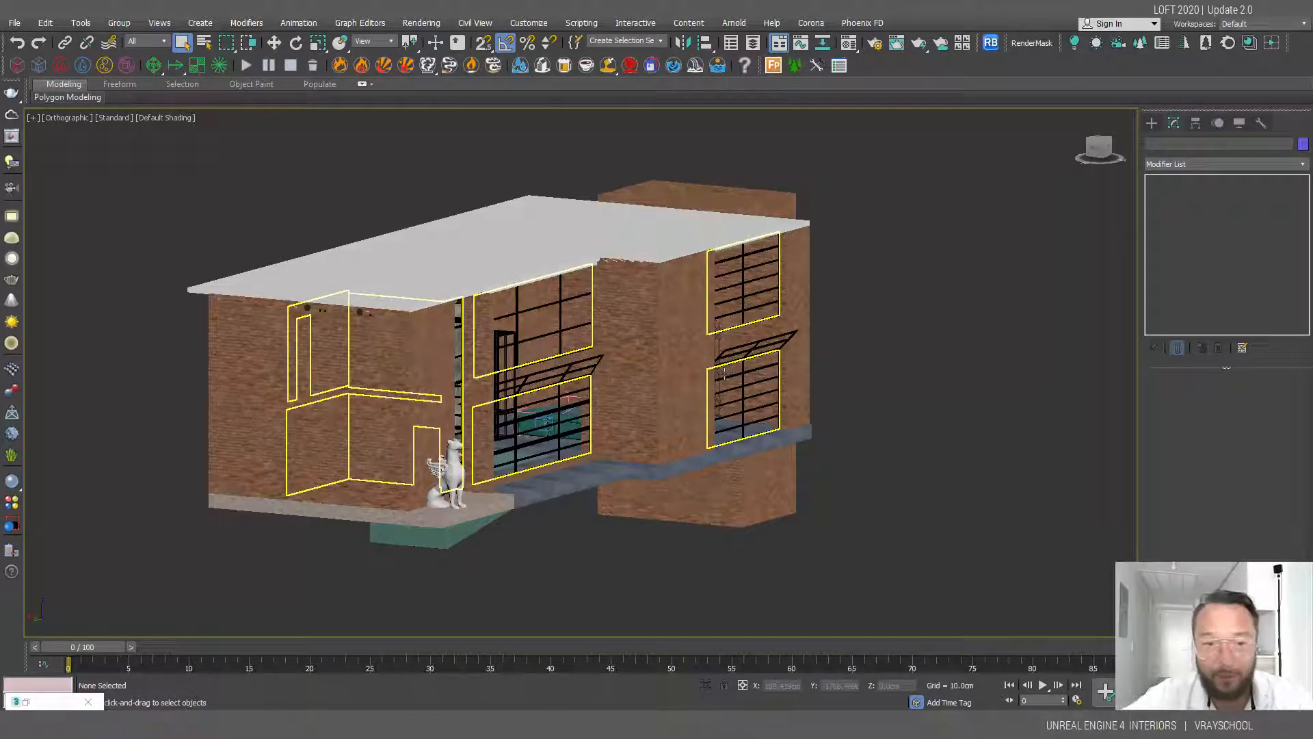
scroll(508, 409, up, 5)
scroll(610, 410, down, 5)
alt+middle_drag(608, 410, 594, 485)
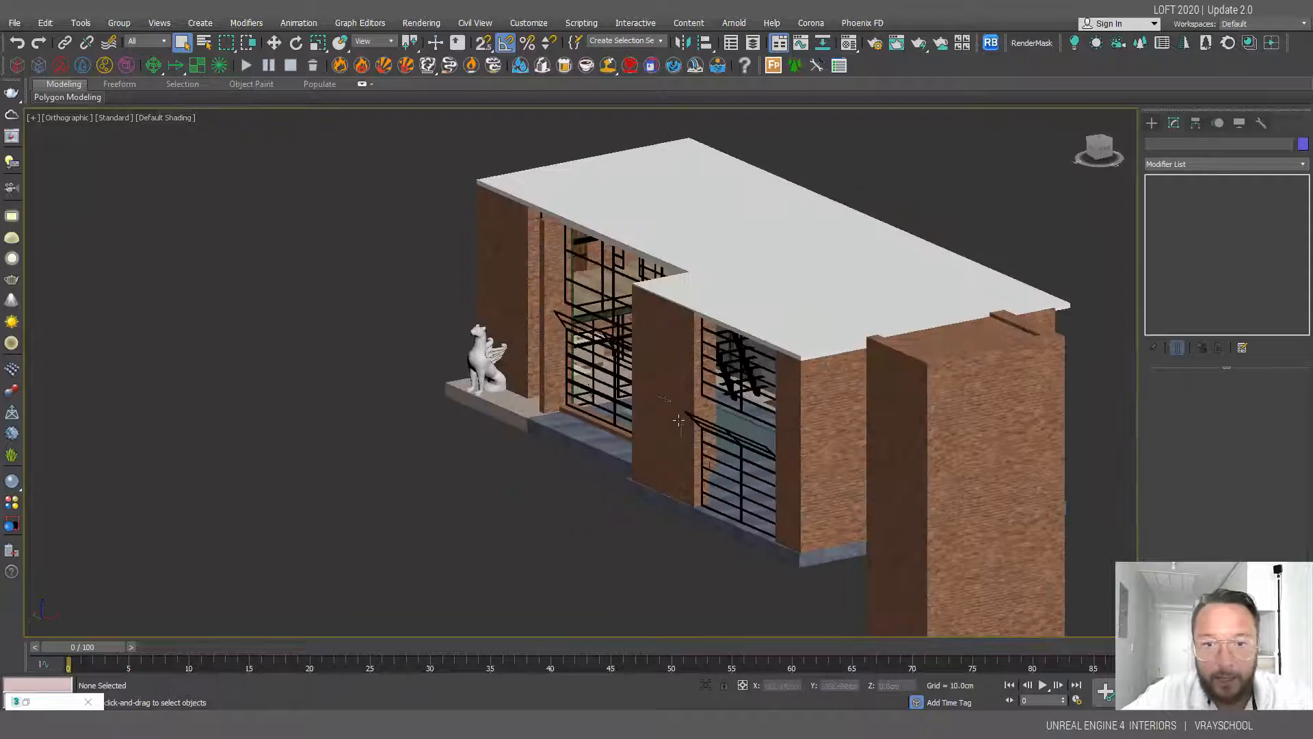
Step: Isolate the lower brick wall, disable its UVW Map and Extrude modifiers, and examine its base line
click(699, 446)
middle_drag(901, 429, 638, 423)
scroll(618, 431, up, 3)
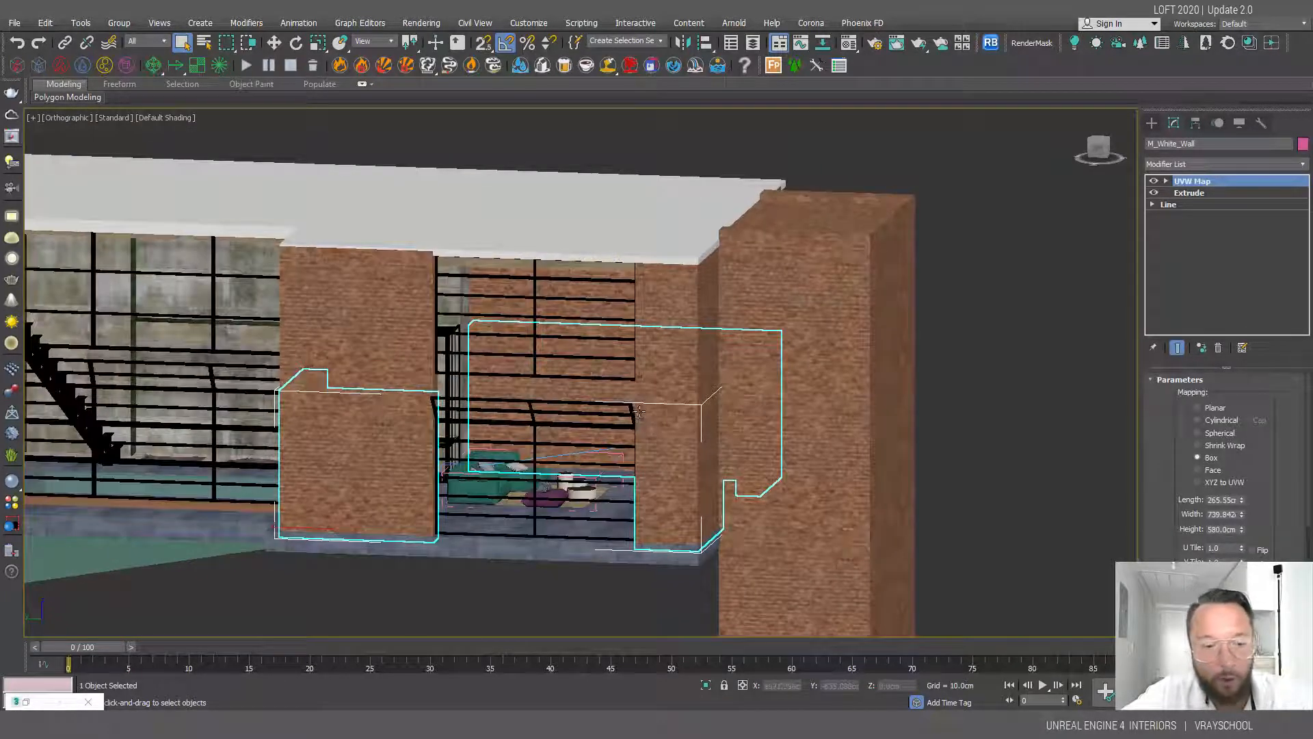
key(alt+q)
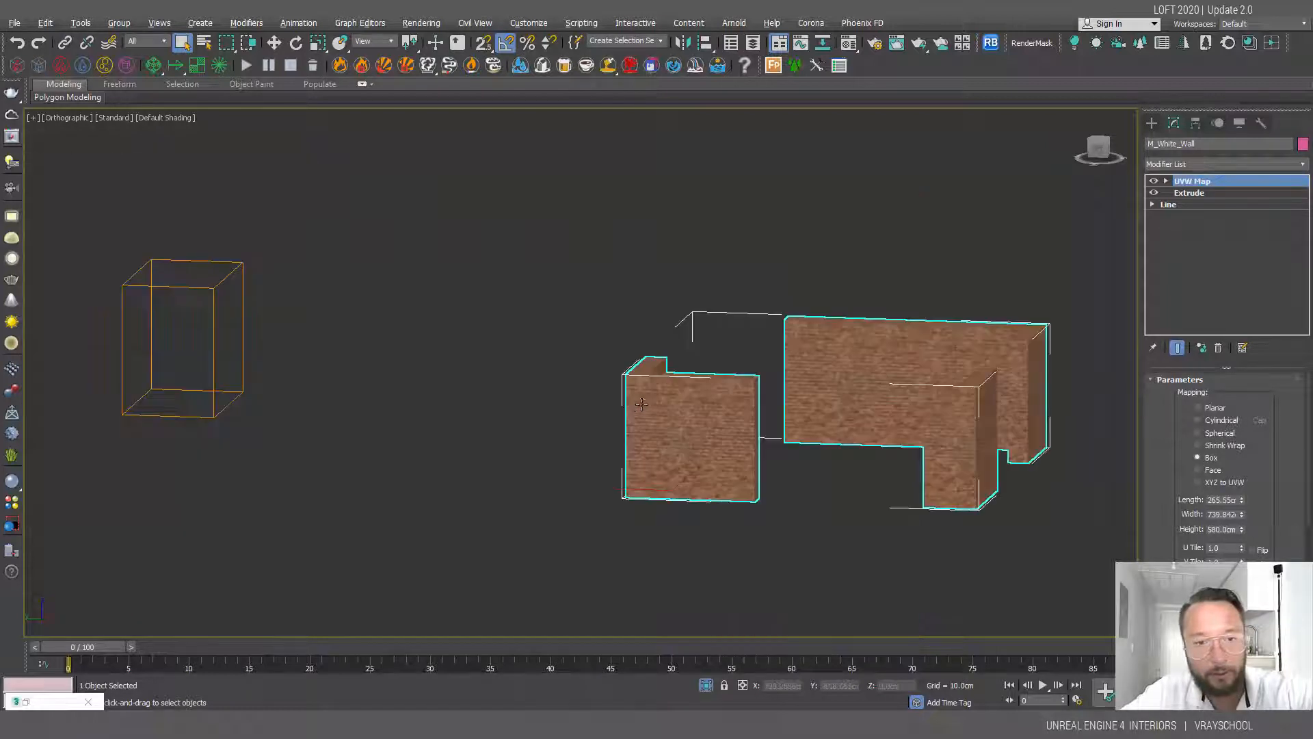
click(1154, 181)
click(1154, 192)
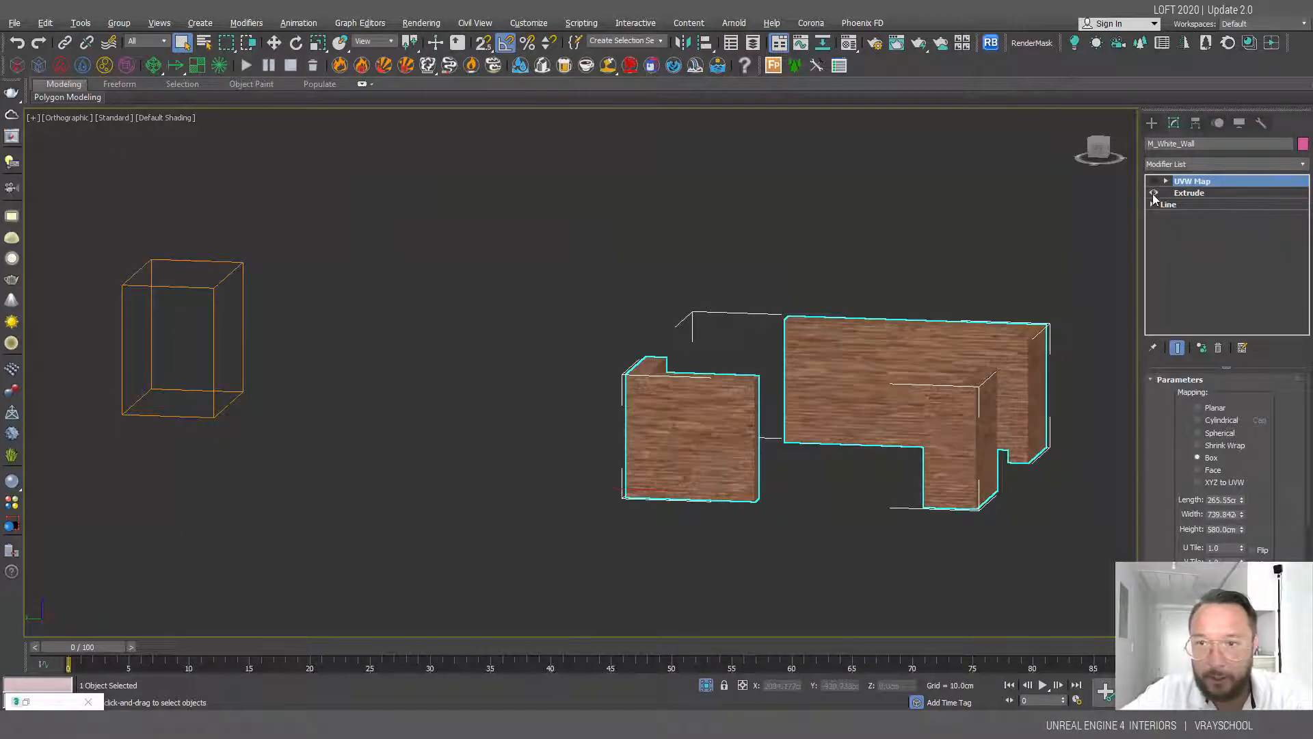
alt+middle_drag(721, 463, 630, 530)
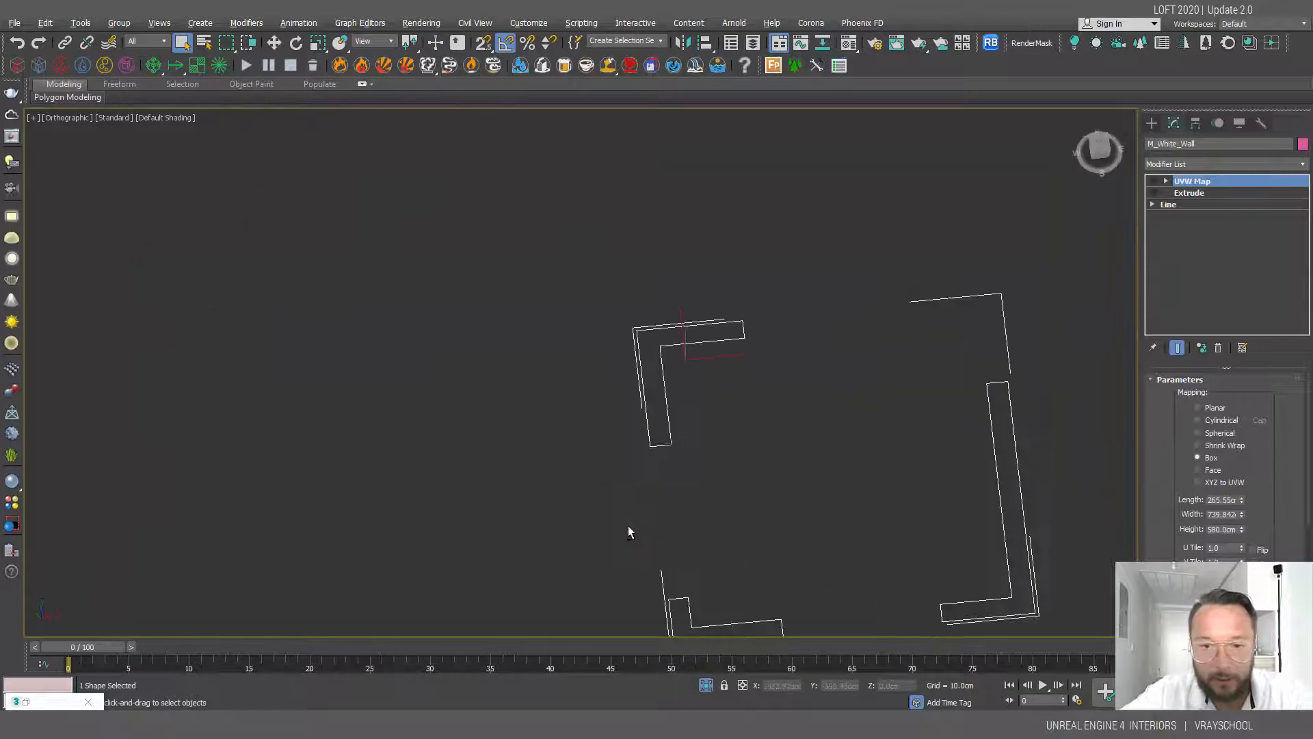
Step: Re-enable the lower brick wall's Extrude and UVW Map modifiers and end isolation
click(1153, 192)
click(1154, 181)
alt+middle_drag(692, 419, 637, 342)
key(alt+q)
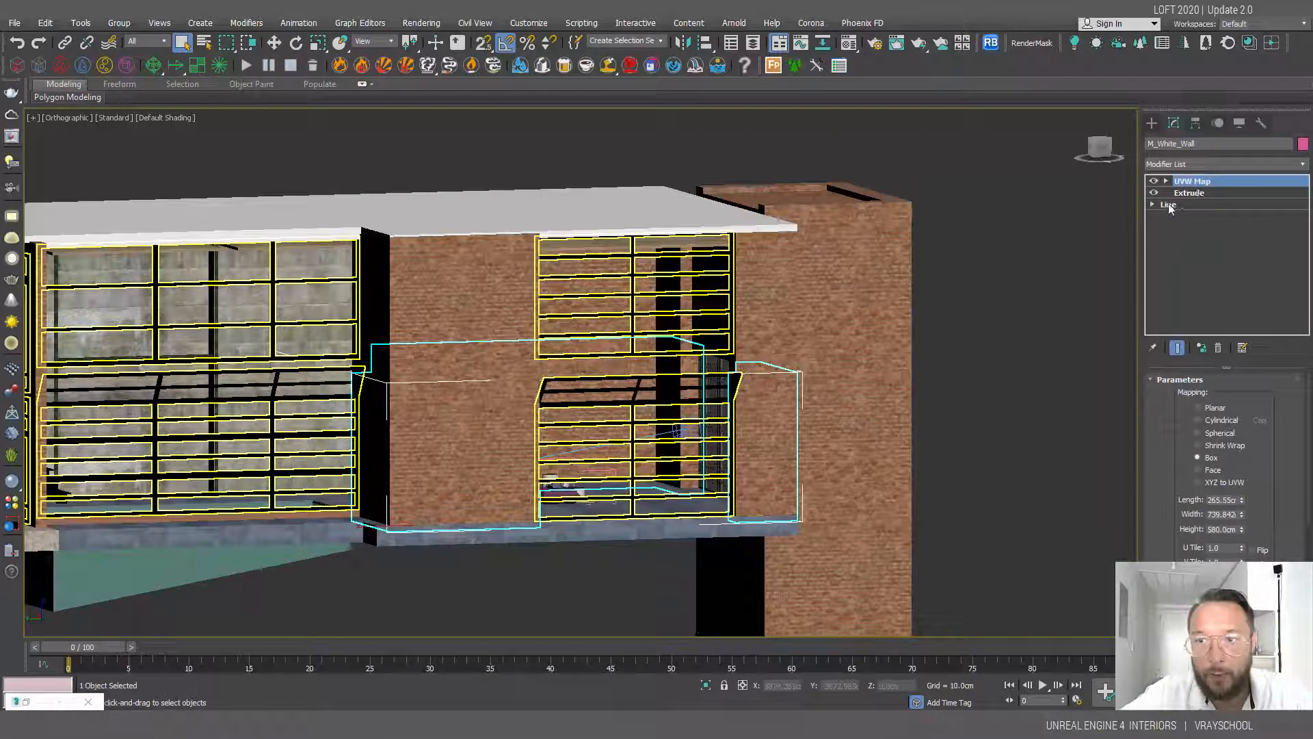
Step: Select the upper and lower brick wall sections in turn to compare them as separate objects
click(452, 261)
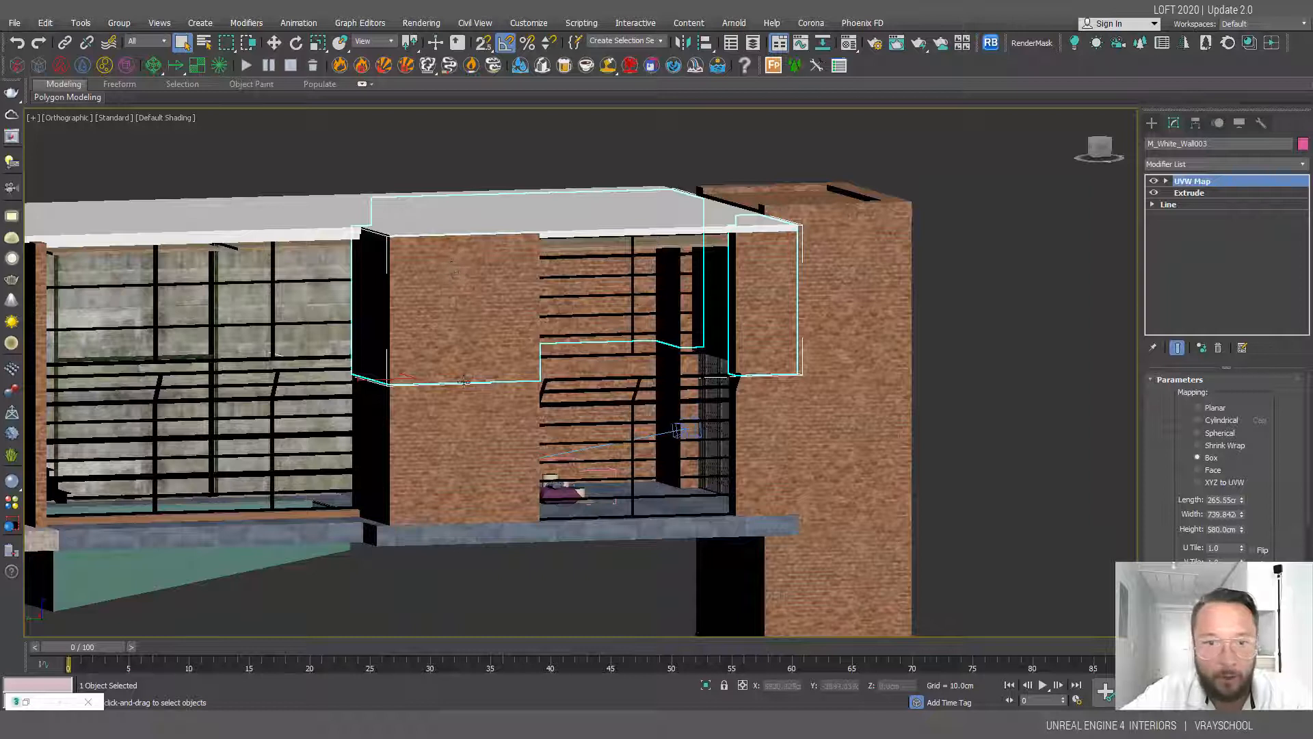
click(450, 344)
click(450, 449)
click(450, 449)
alt+middle_drag(521, 439, 677, 447)
click(529, 231)
alt+middle_drag(547, 280, 385, 434)
Step: Isolate the lower and upper brick wall sections together, clear the selection, and frame them in the view
click(362, 429)
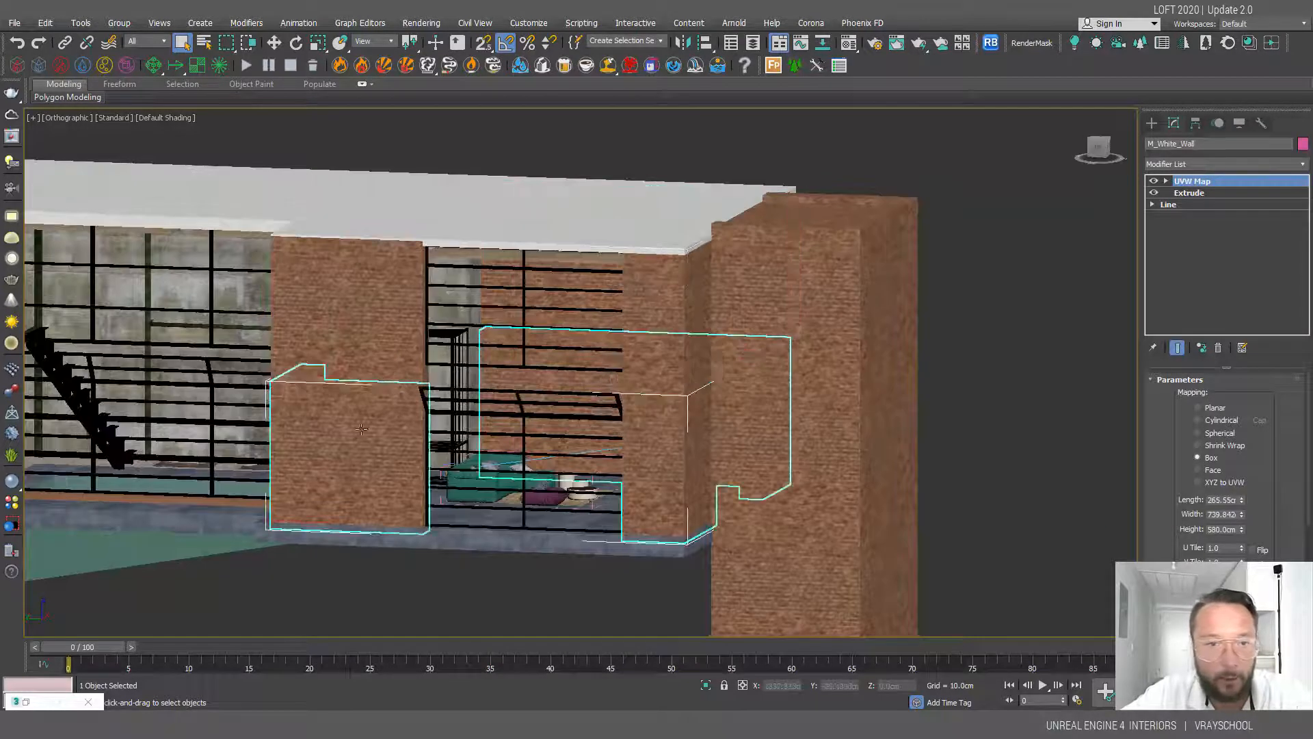
ctrl+click(337, 316)
key(alt+q)
click(535, 305)
alt+middle_drag(535, 305, 621, 342)
key(z)
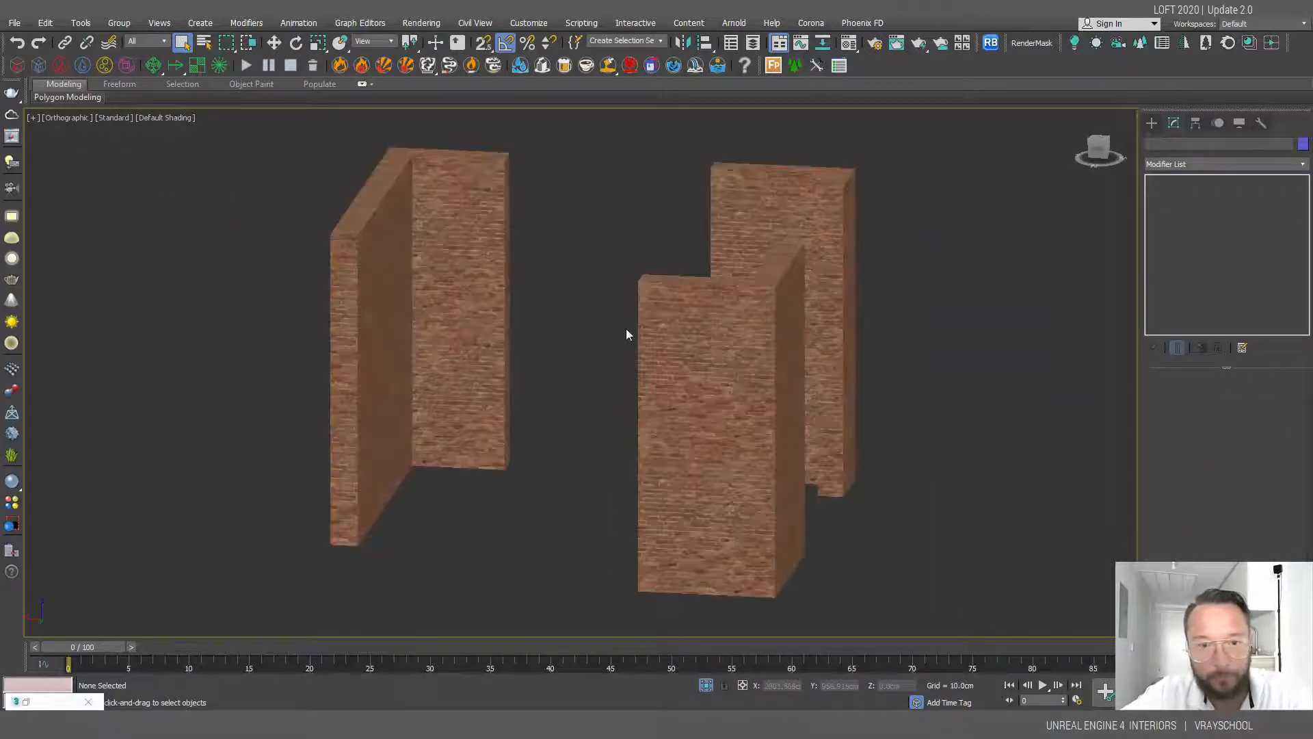
Step: Try lifting the upper brick wall section off the lower one to show they are separate objects
click(469, 218)
key(w)
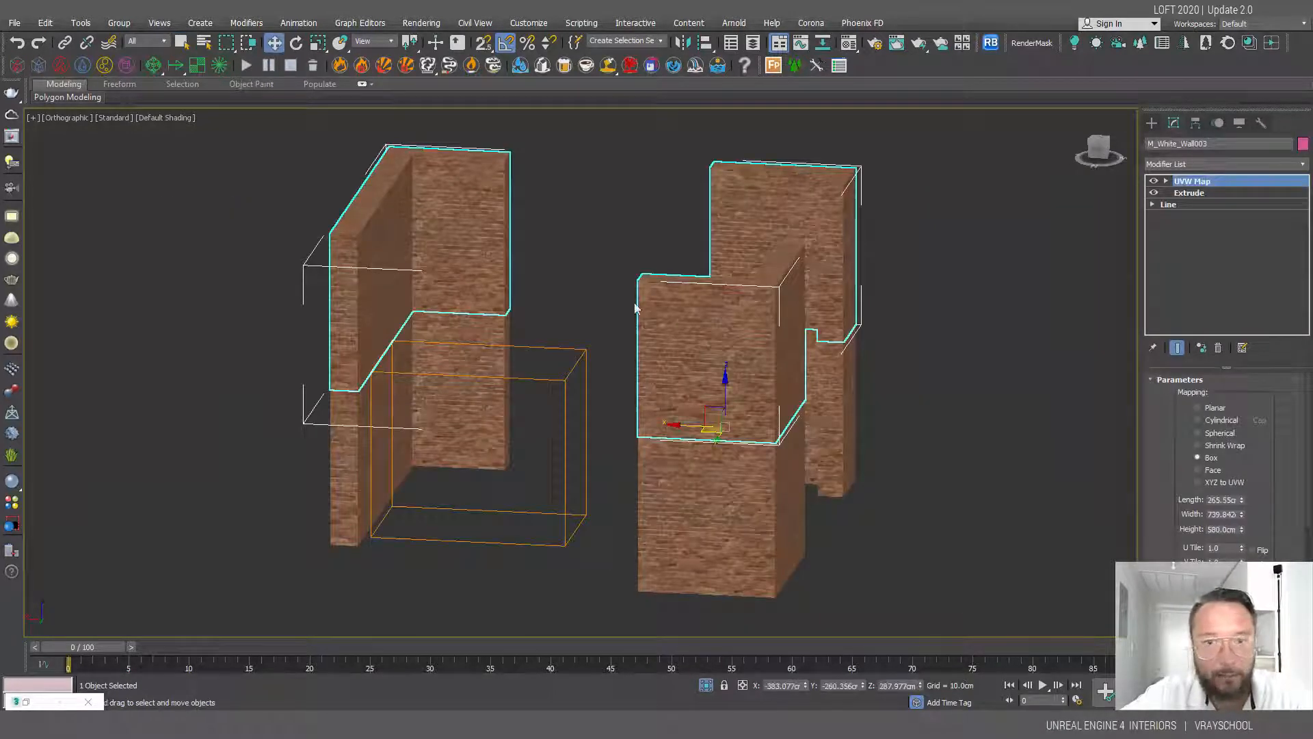
drag(723, 375, 726, 311)
right_click(729, 312)
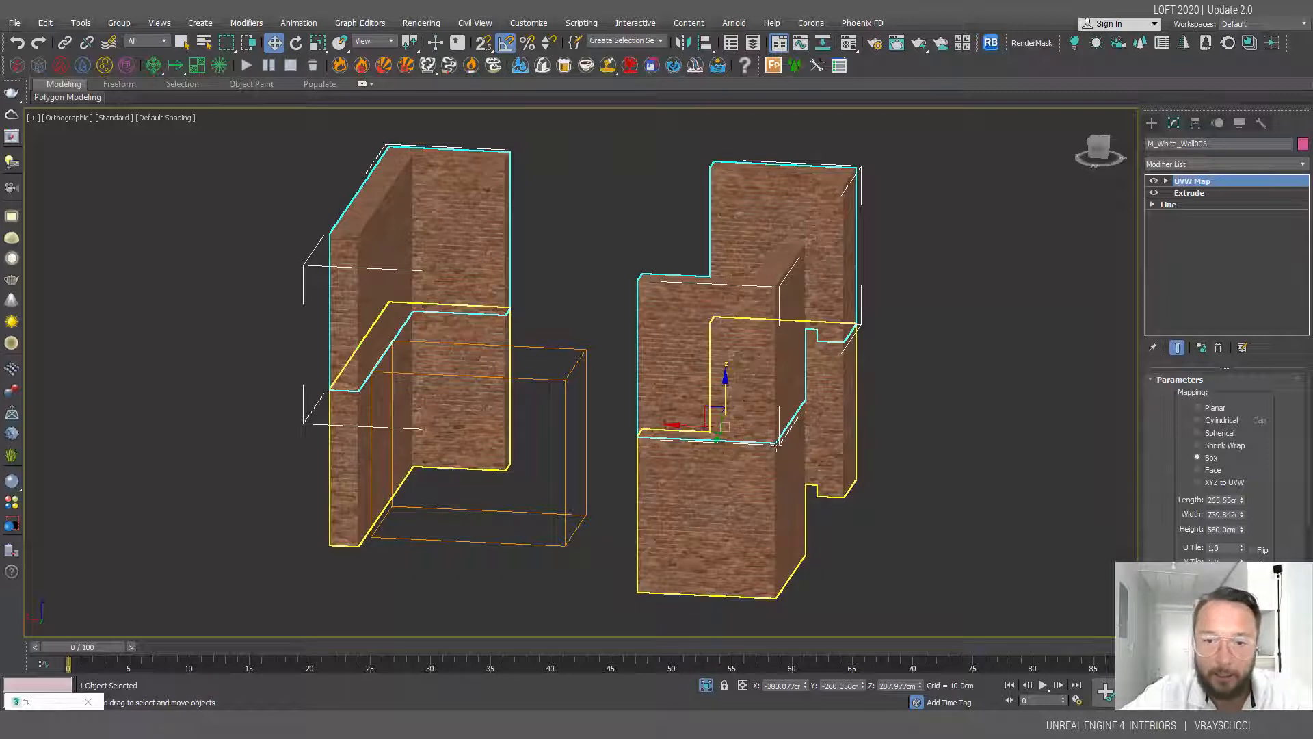
alt+middle_drag(959, 397, 1008, 408)
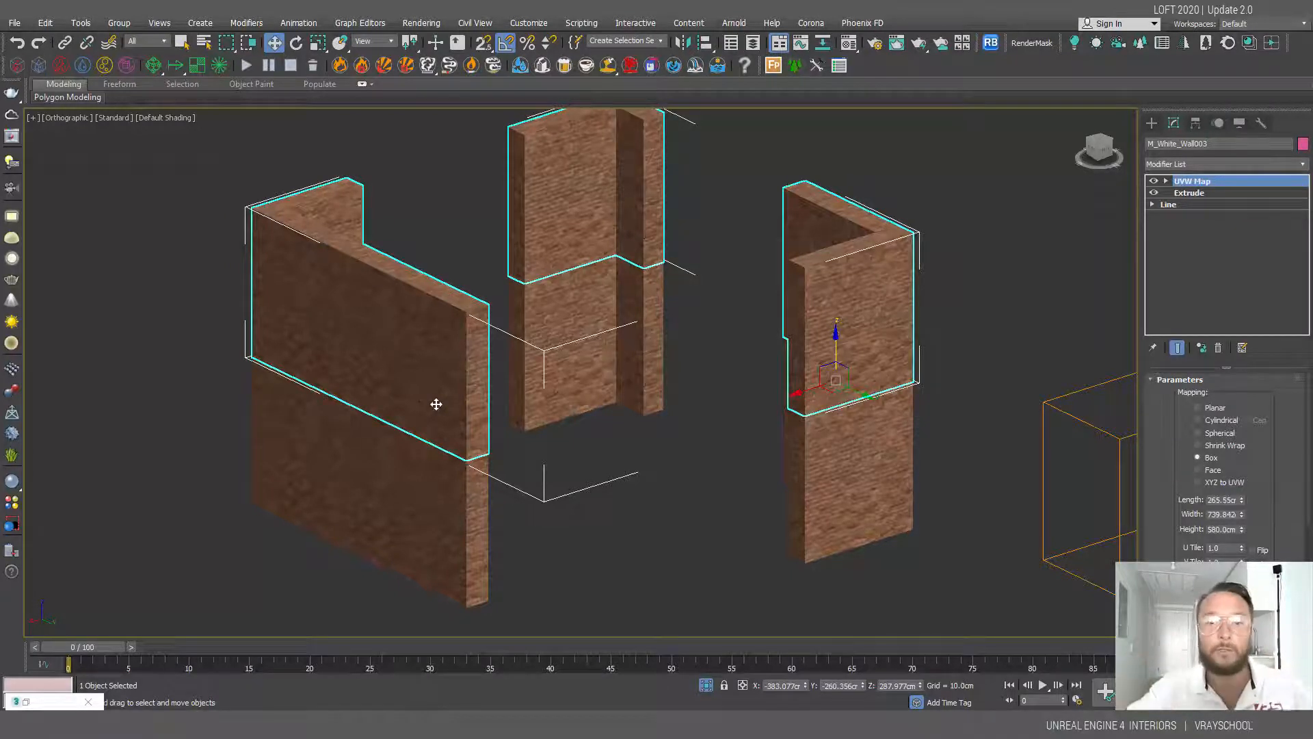
Step: End isolation and select the lower brick wall behind the griffin statue to examine how it meets the section above
click(706, 685)
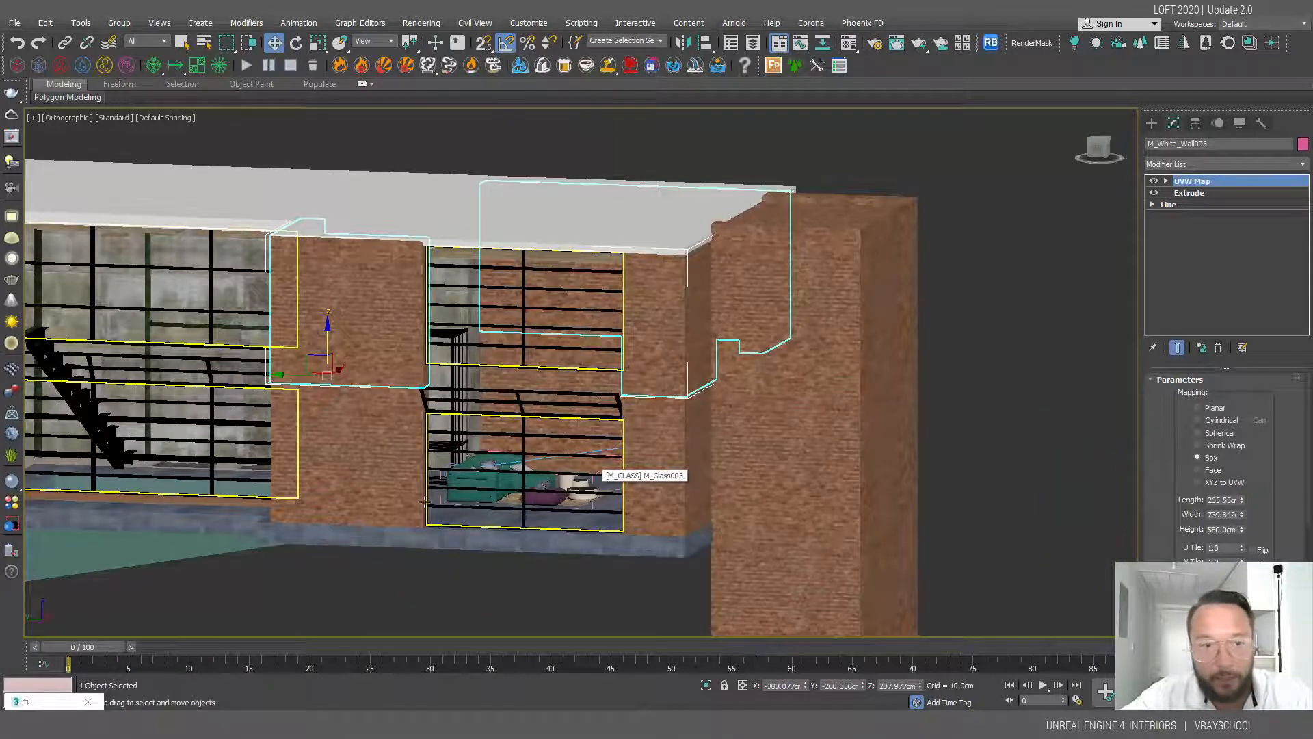
middle_drag(372, 492, 543, 511)
middle_drag(354, 469, 802, 511)
click(469, 432)
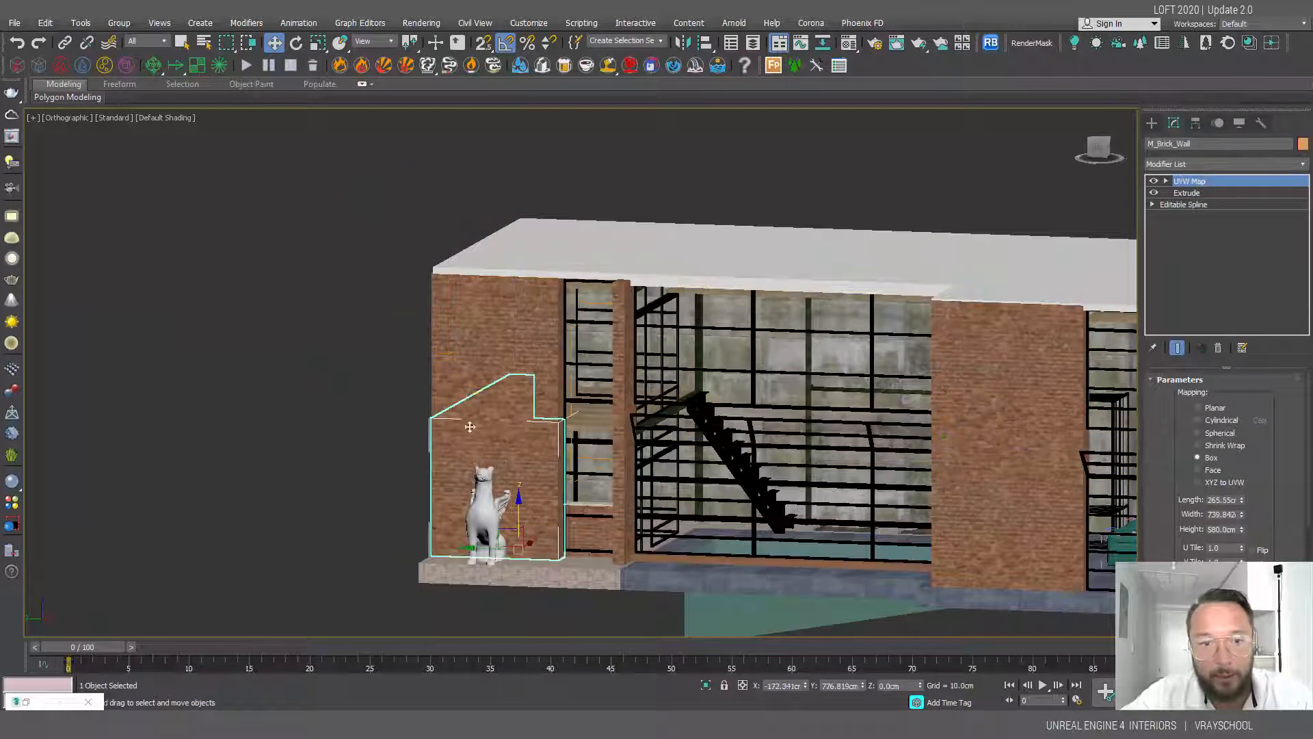
alt+middle_drag(438, 407, 567, 393)
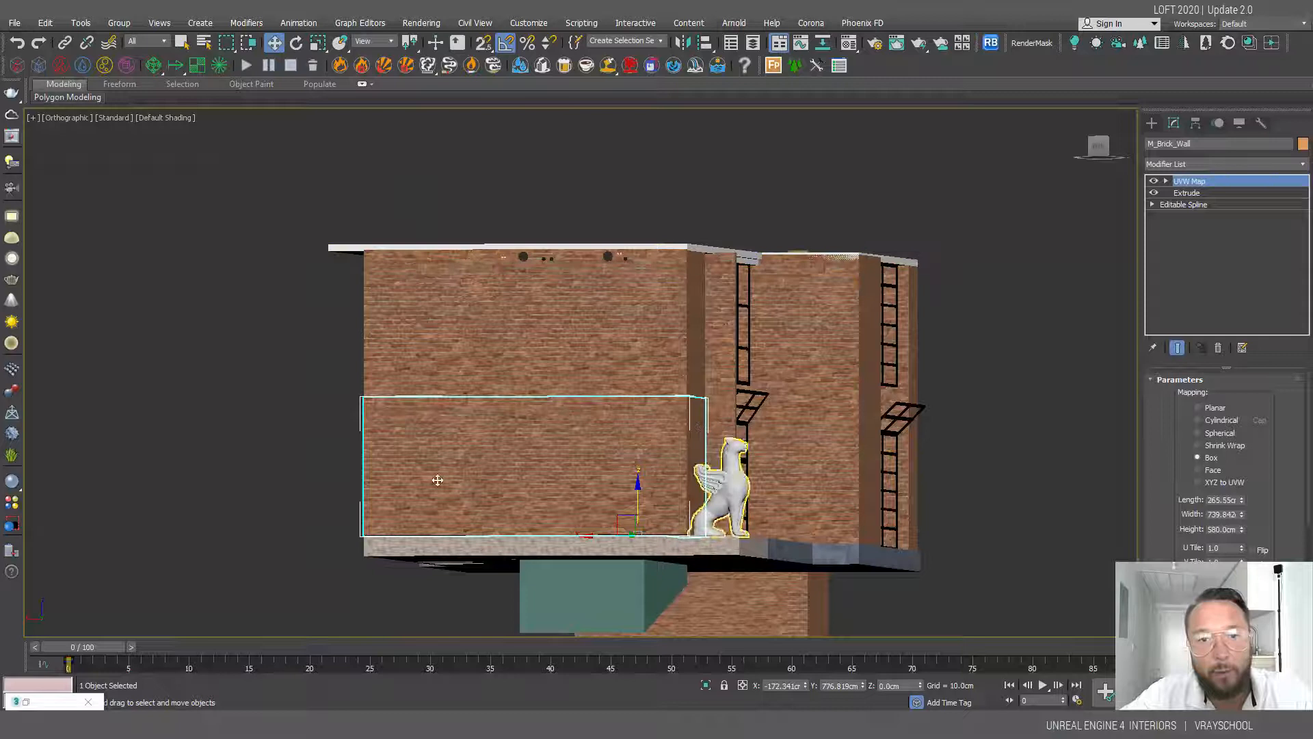
alt+middle_drag(572, 433, 532, 440)
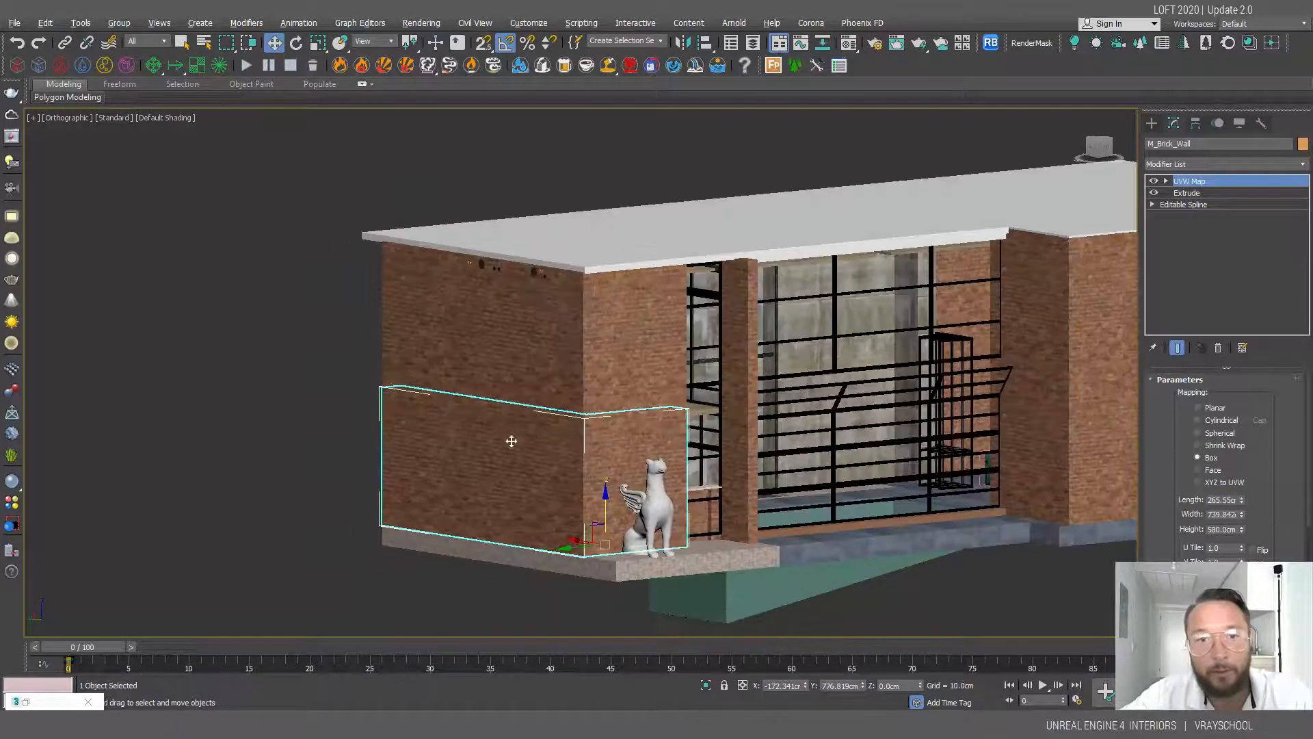
Step: Select the narrow brick pillar beside the large windows and examine it up close
click(609, 379)
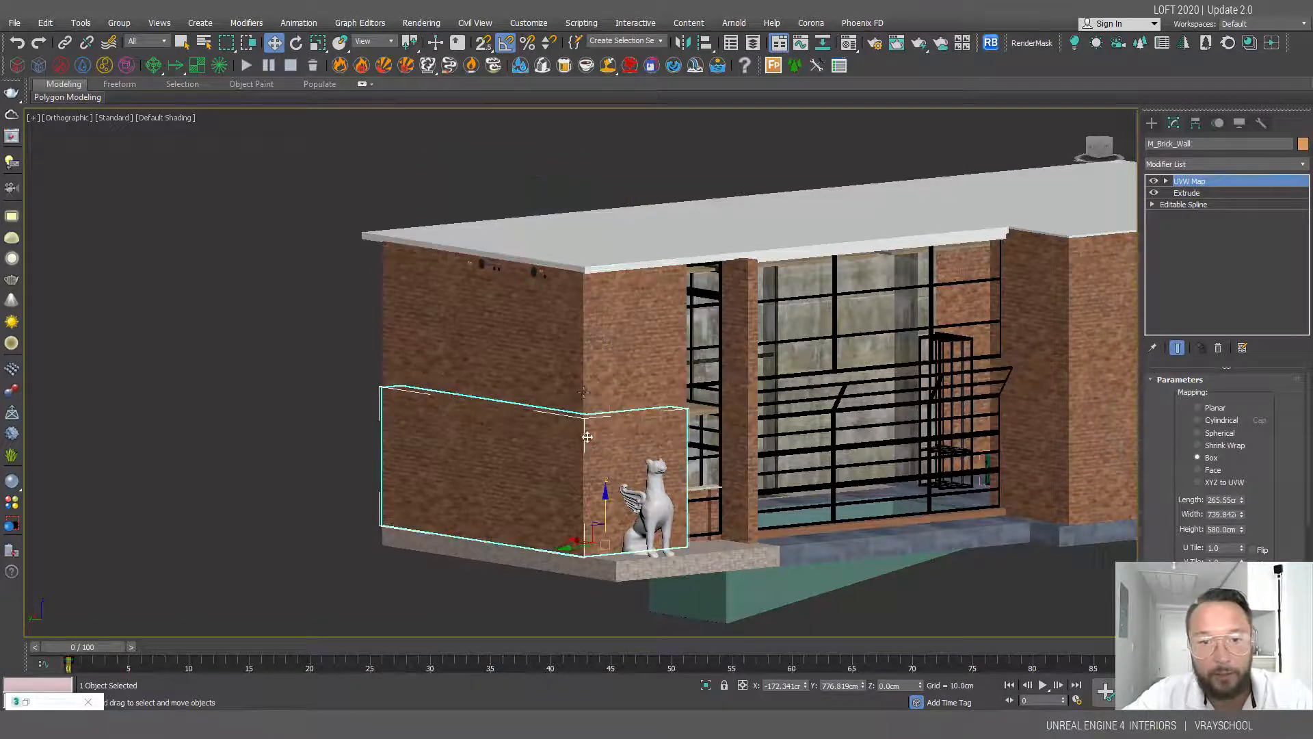
alt+middle_drag(595, 491, 515, 406)
click(514, 407)
scroll(515, 406, up, 5)
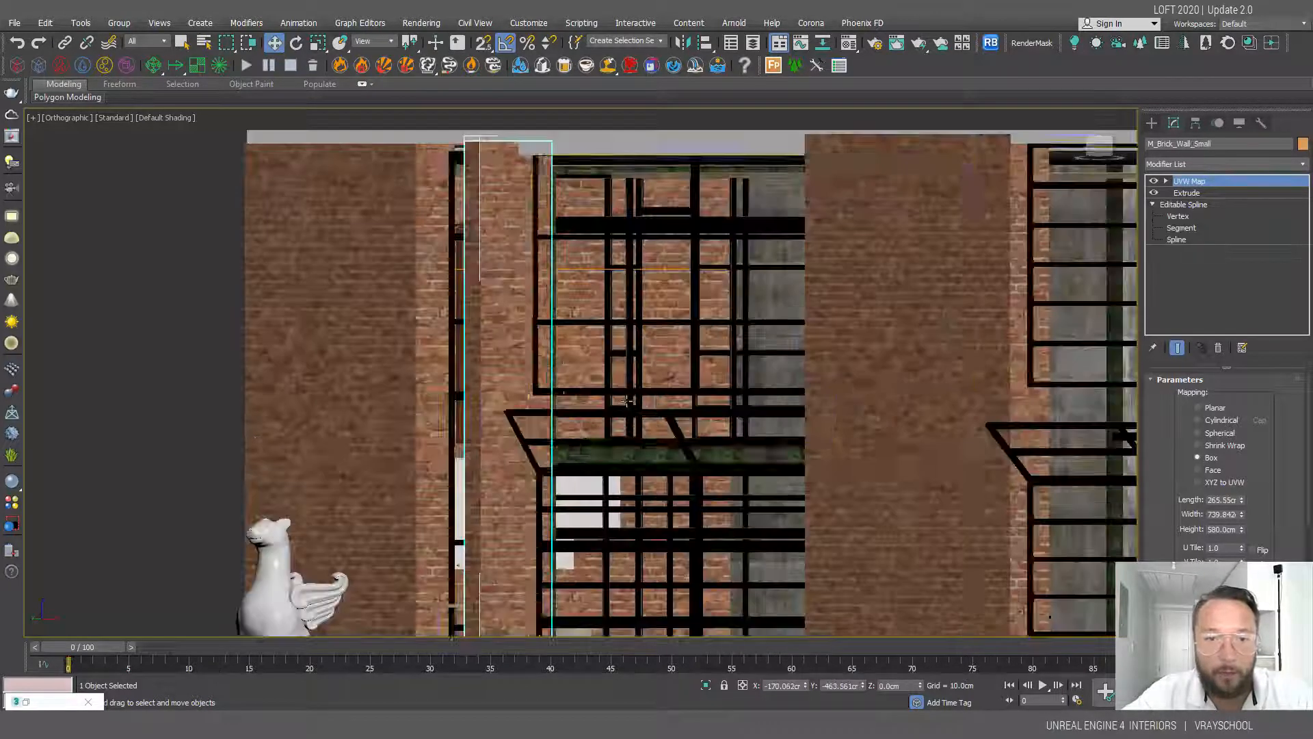
Step: From the physical camera view, isolate the glass door group and open the group for access to its parts
key(p)
key(c)
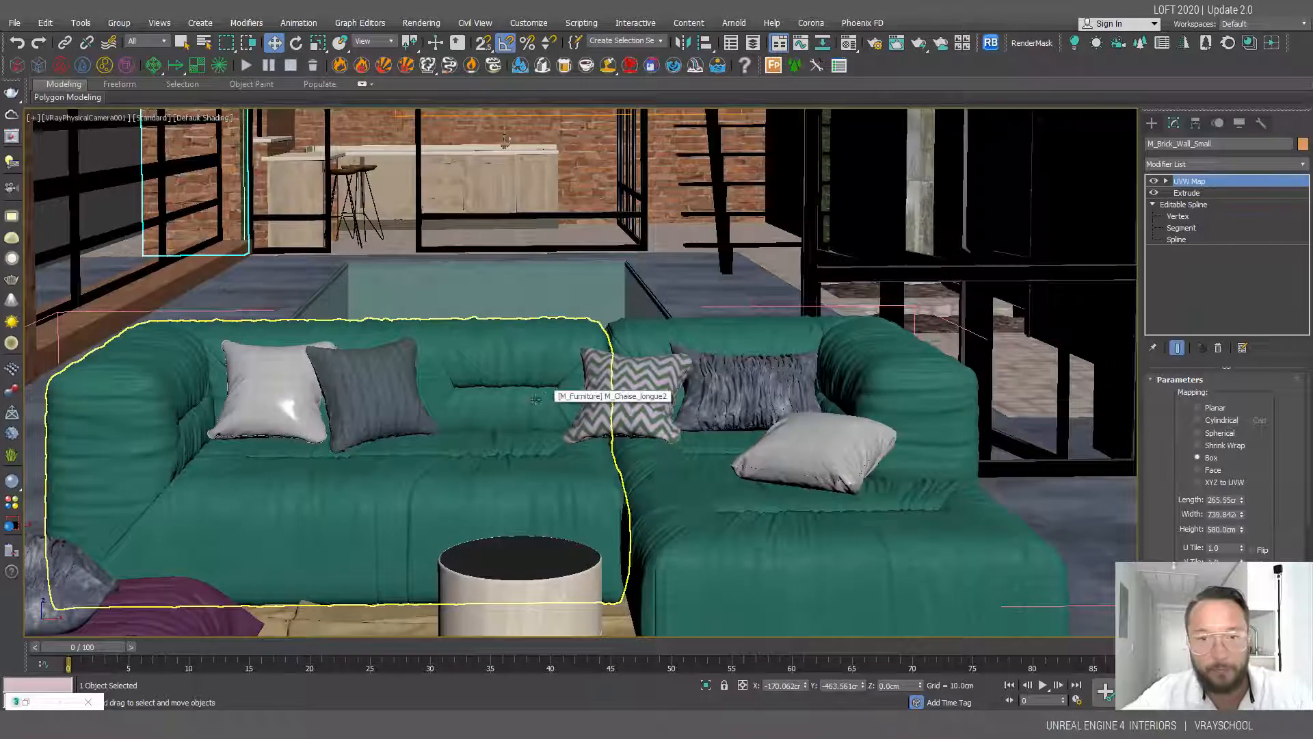
click(857, 274)
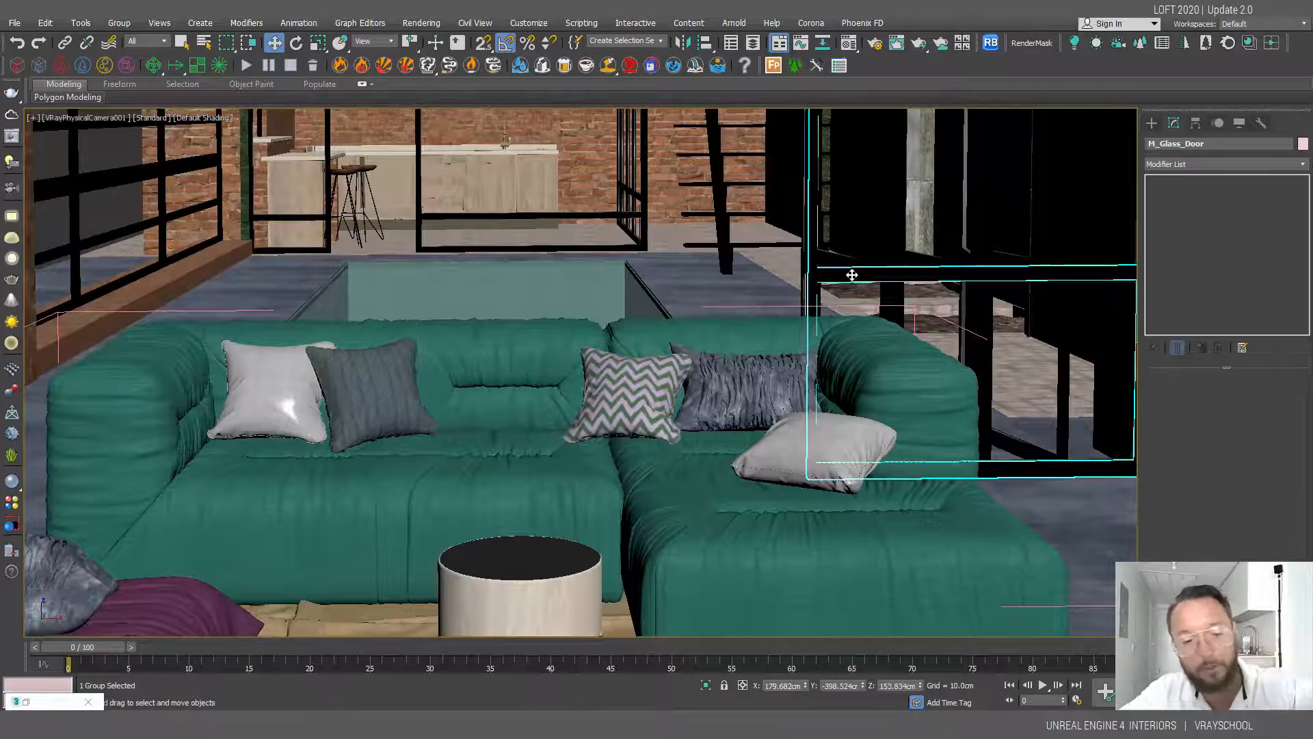
key(alt+q)
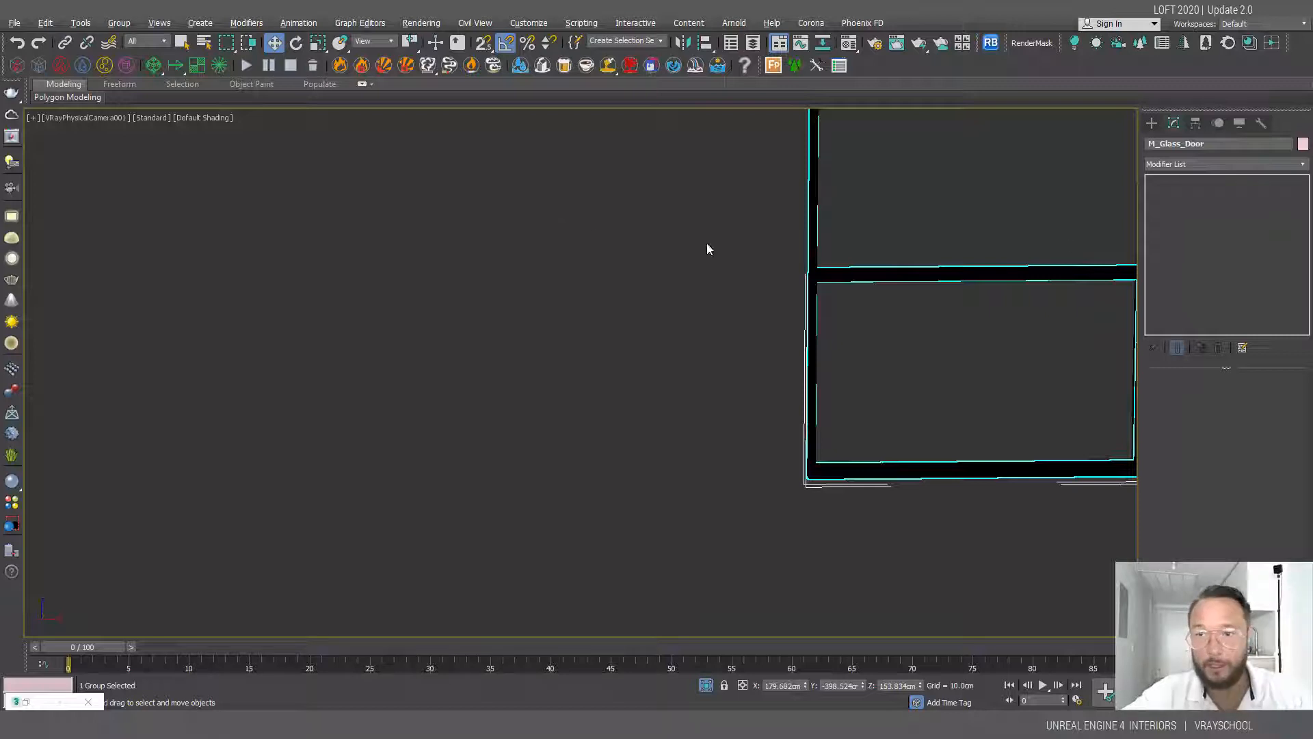
click(140, 41)
click(148, 88)
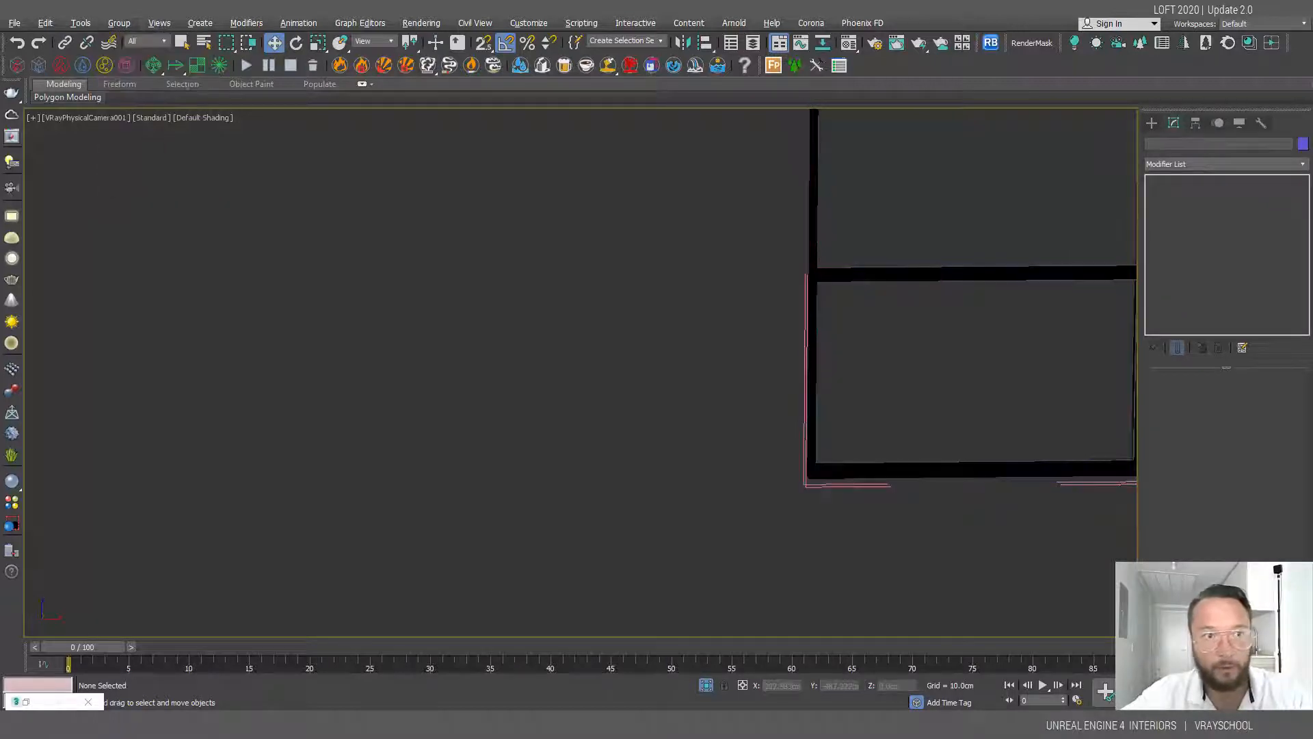
Step: Disable the Extrude modifier on the glass door's frame and examine its base line in perspective
click(966, 474)
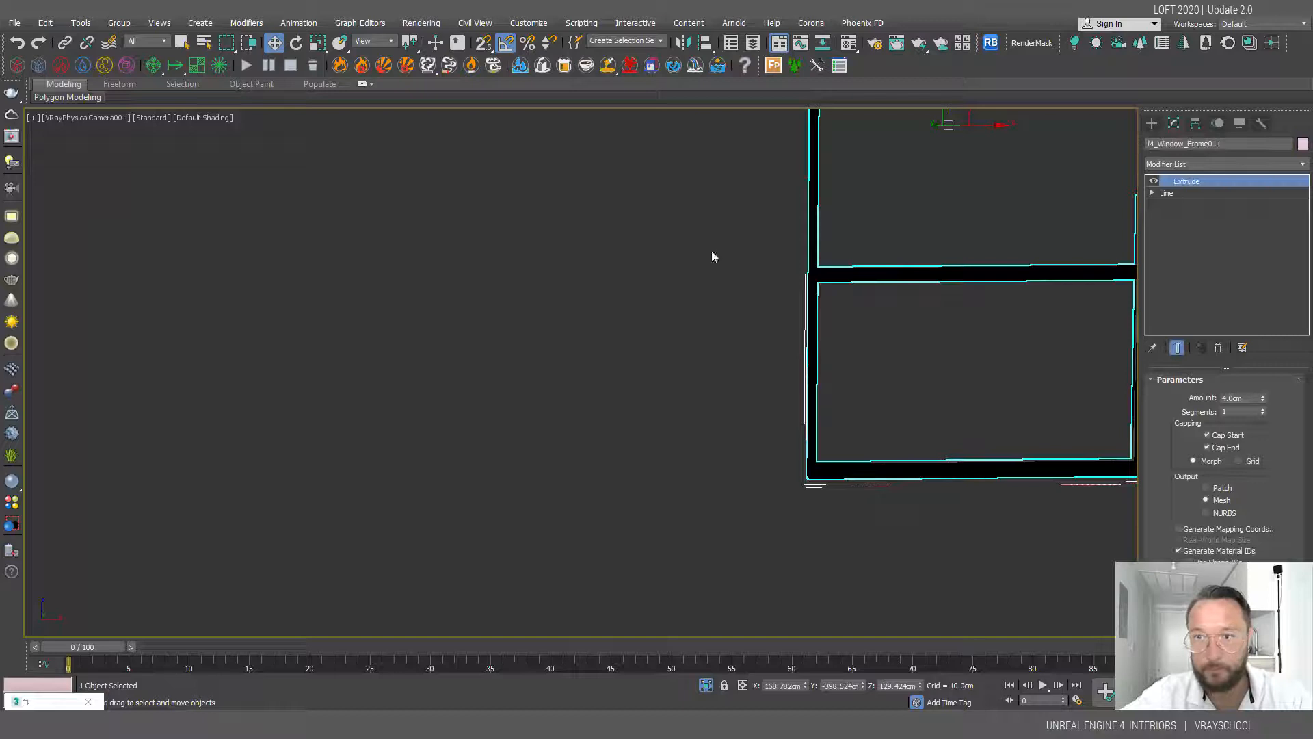
click(1153, 193)
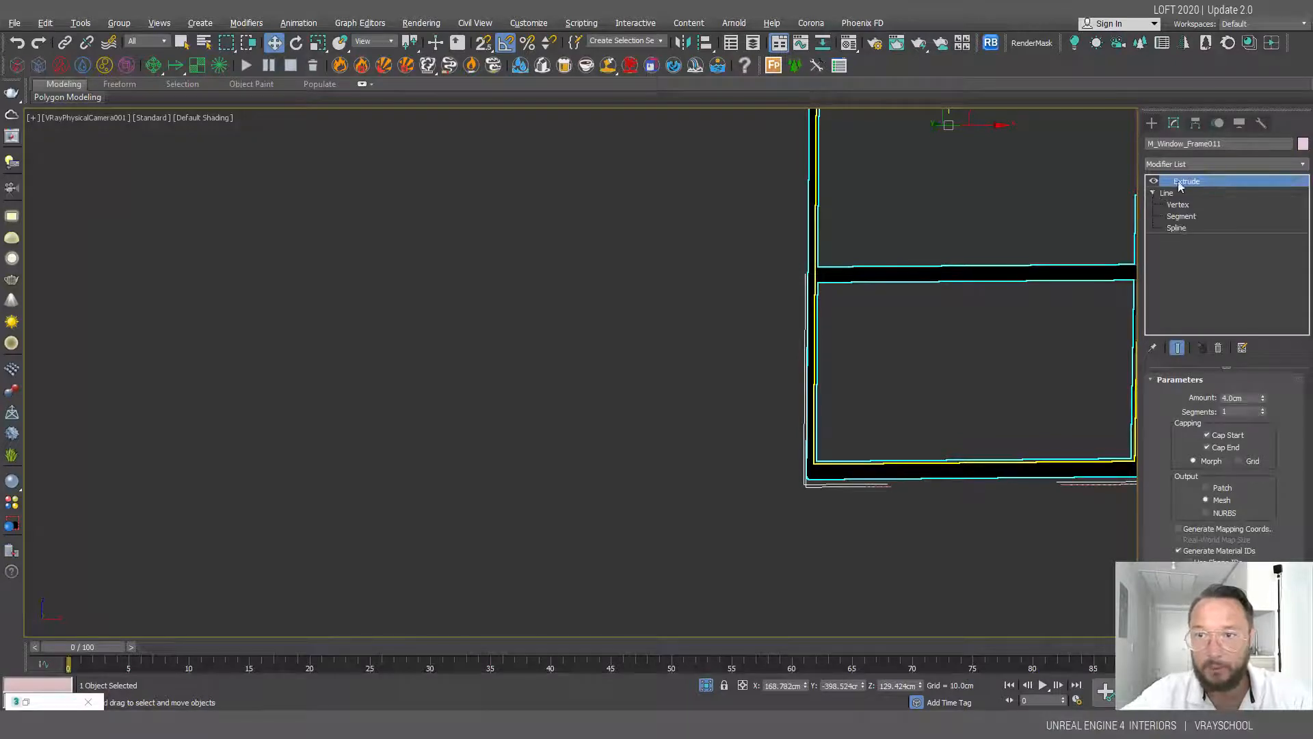
click(1153, 180)
click(773, 357)
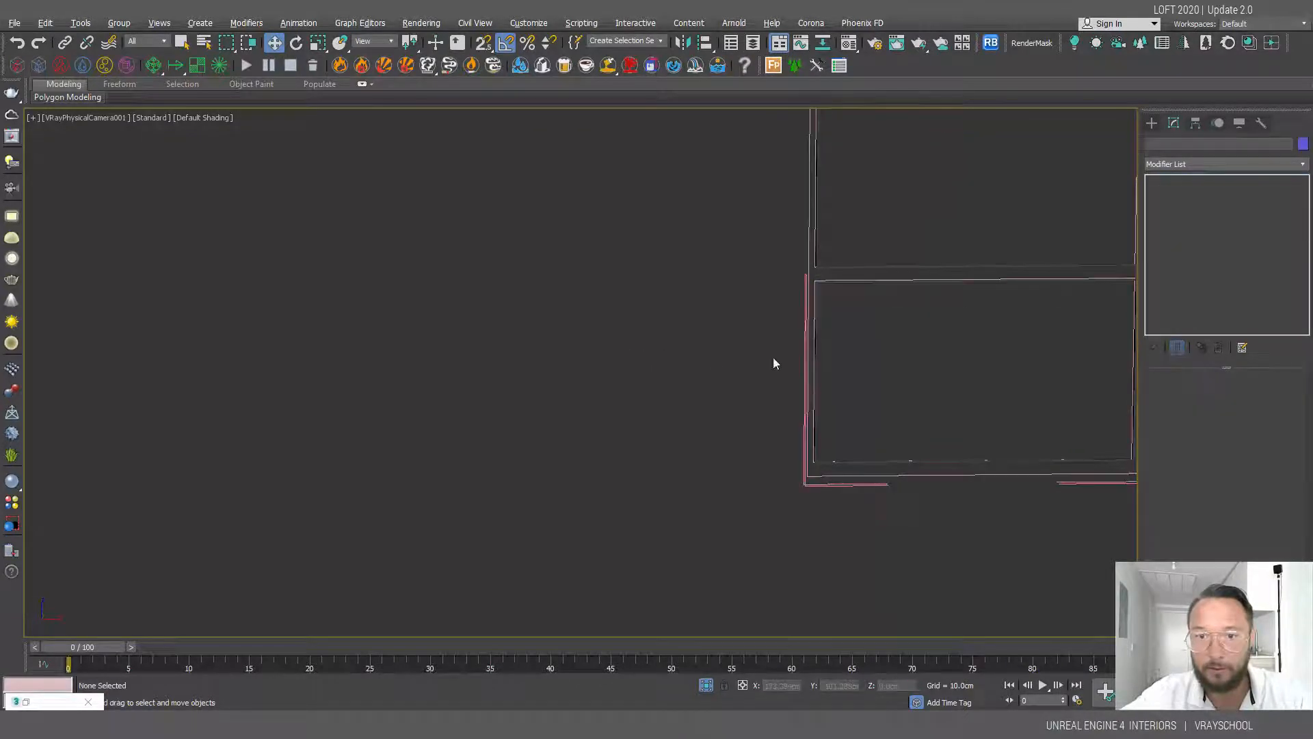
key(f)
middle_drag(855, 367, 651, 511)
scroll(650, 512, up, 3)
key(p)
key(z)
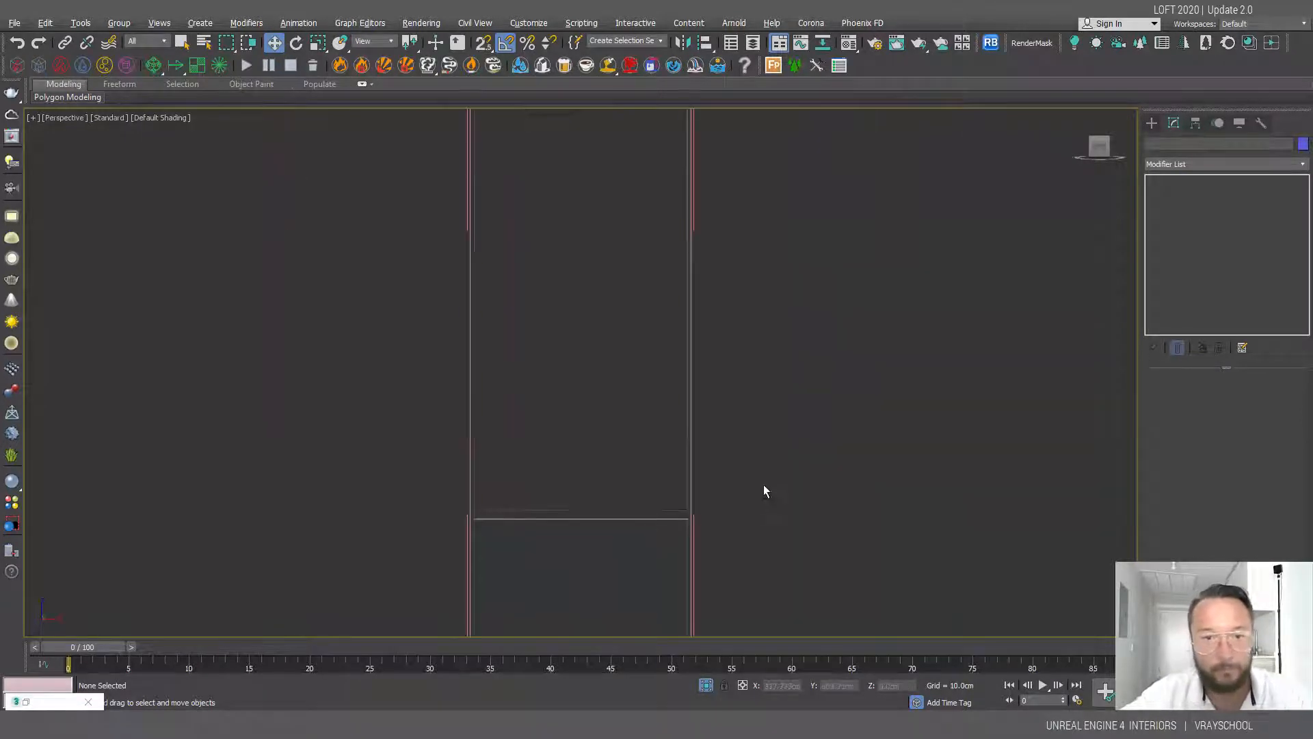
alt+middle_drag(763, 484, 692, 489)
scroll(613, 551, up, 5)
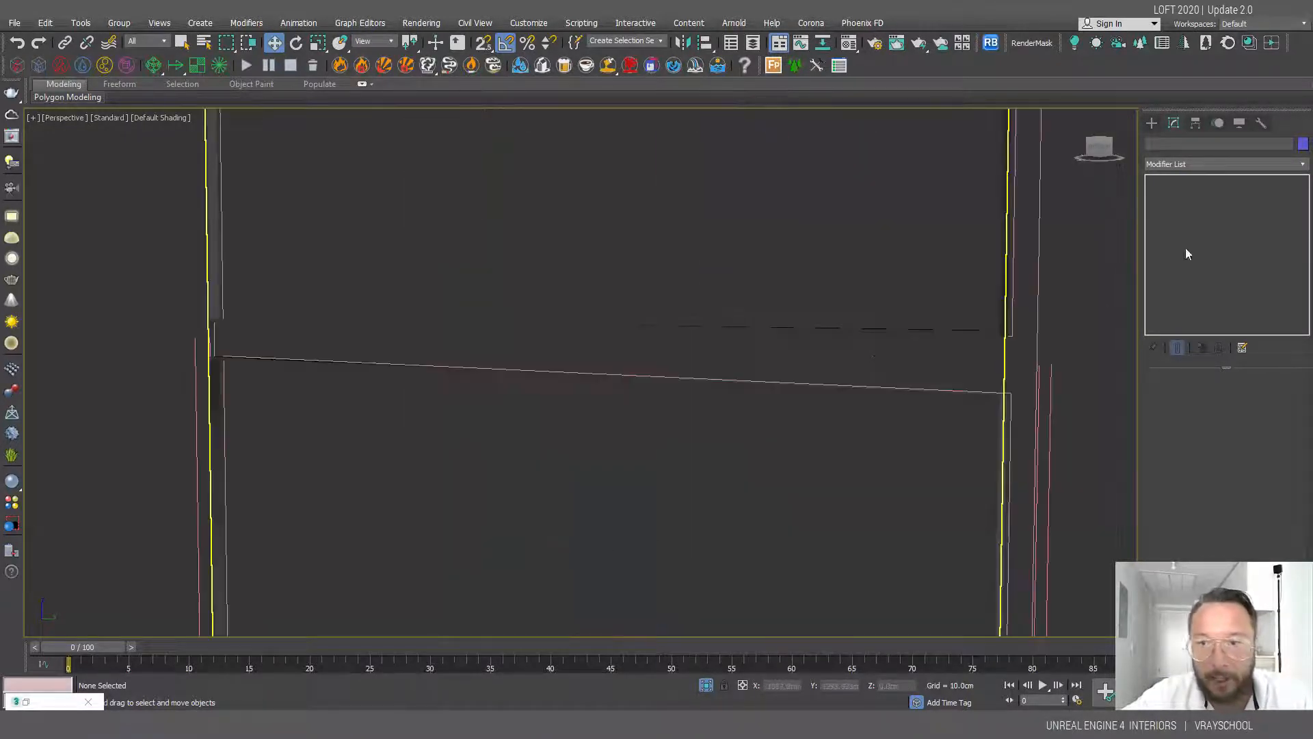
Step: Re-enable the door frame's Extrude modifier, examine the extruded frame from several angles, and end isolation
click(969, 344)
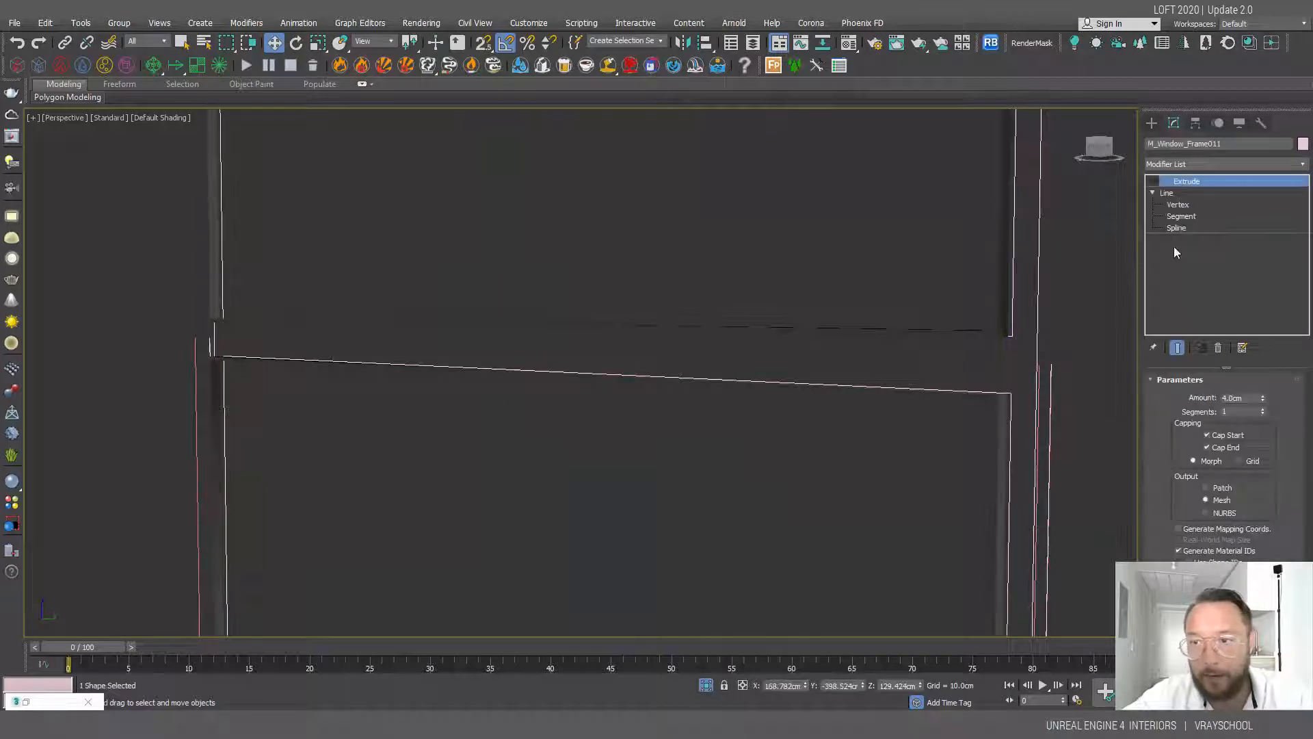
click(1155, 182)
scroll(634, 427, down, 5)
alt+middle_drag(634, 428, 597, 470)
scroll(424, 390, up, 3)
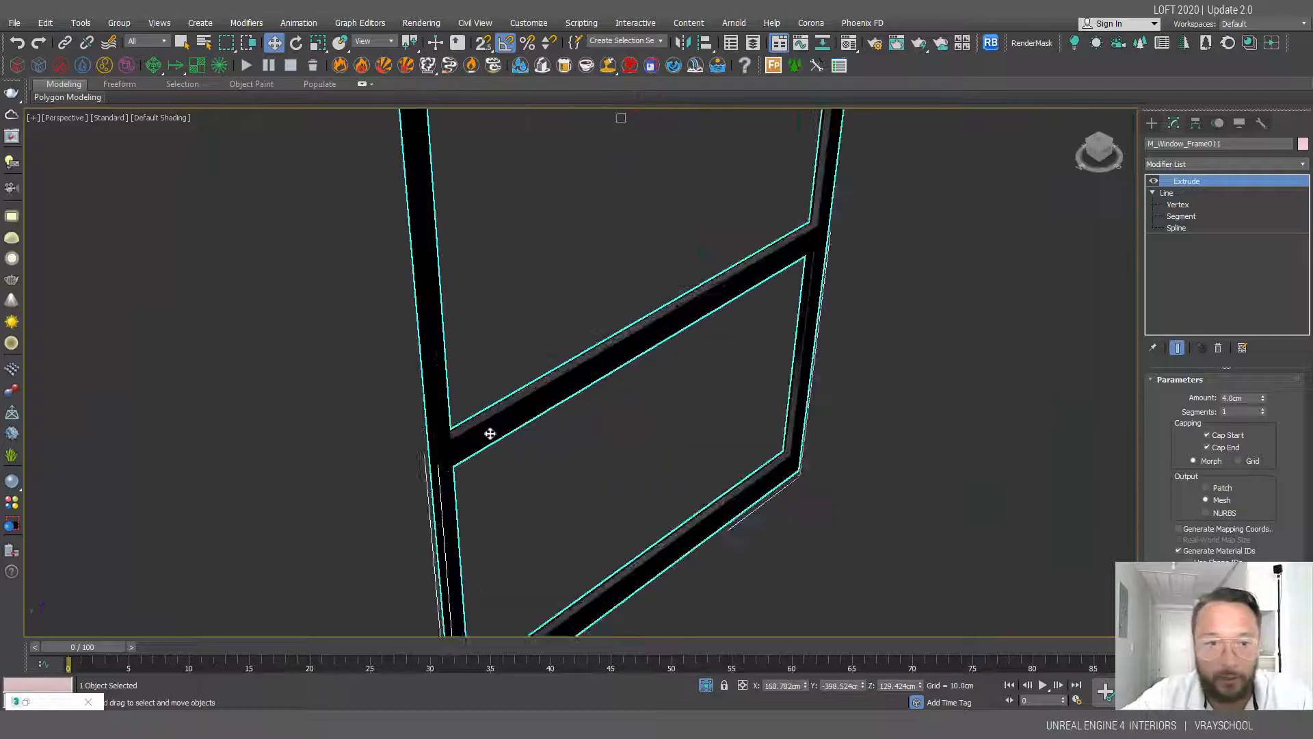
scroll(821, 383, down, 3)
alt+middle_drag(812, 460, 812, 385)
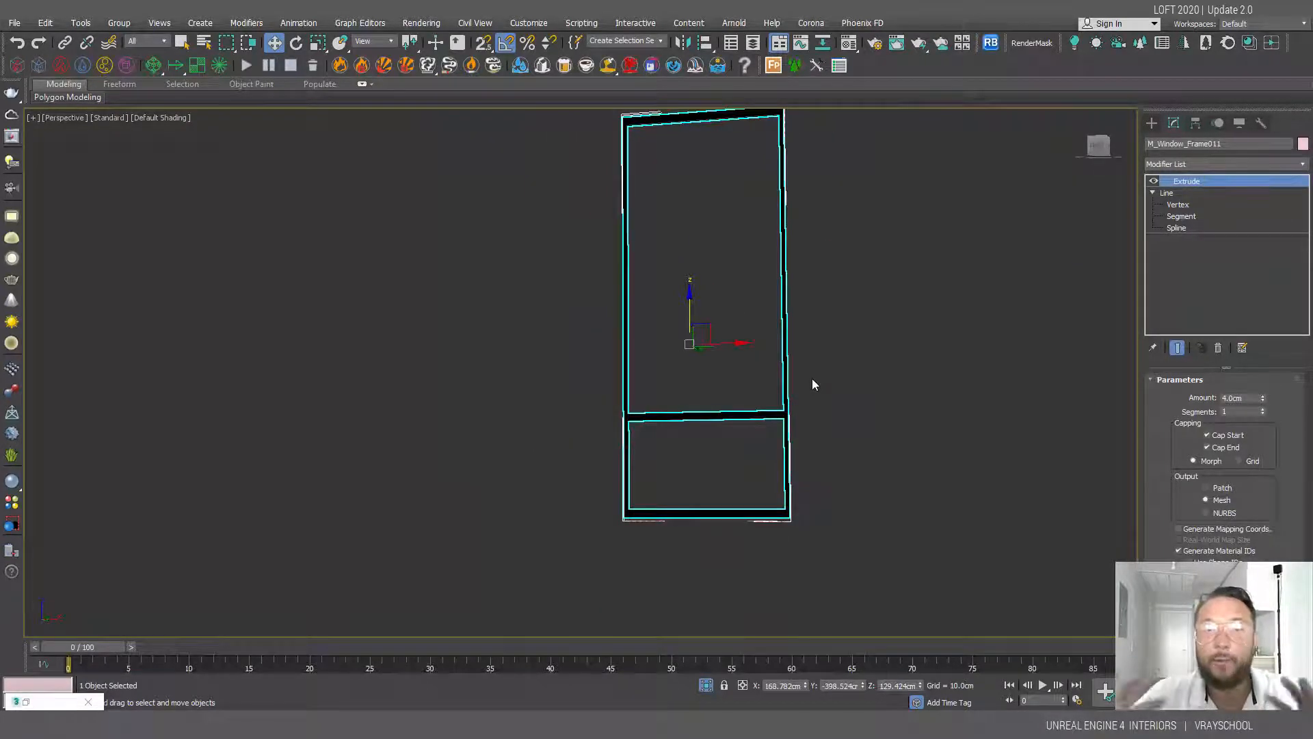
click(706, 685)
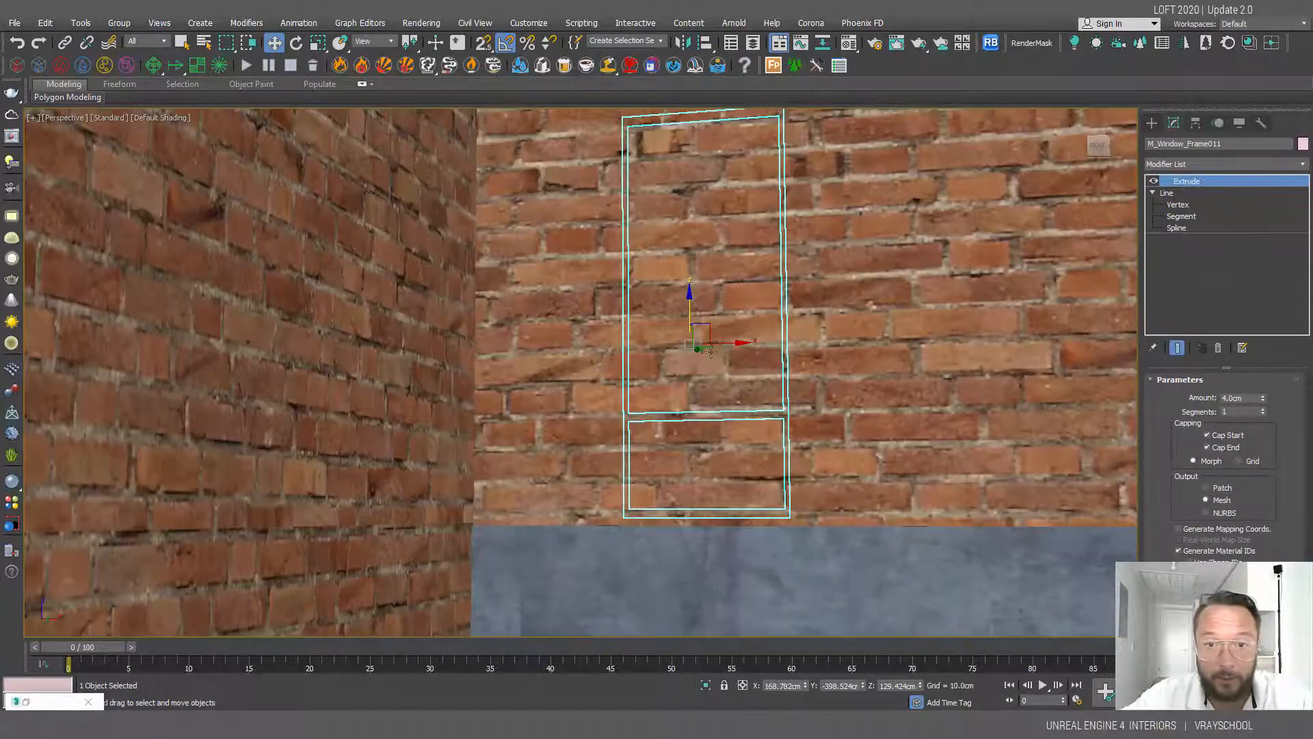
Step: Select the concrete wall and switch its UVW Map and Extrude modifiers off and back on to inspect its construction
alt+middle_drag(983, 428, 909, 418)
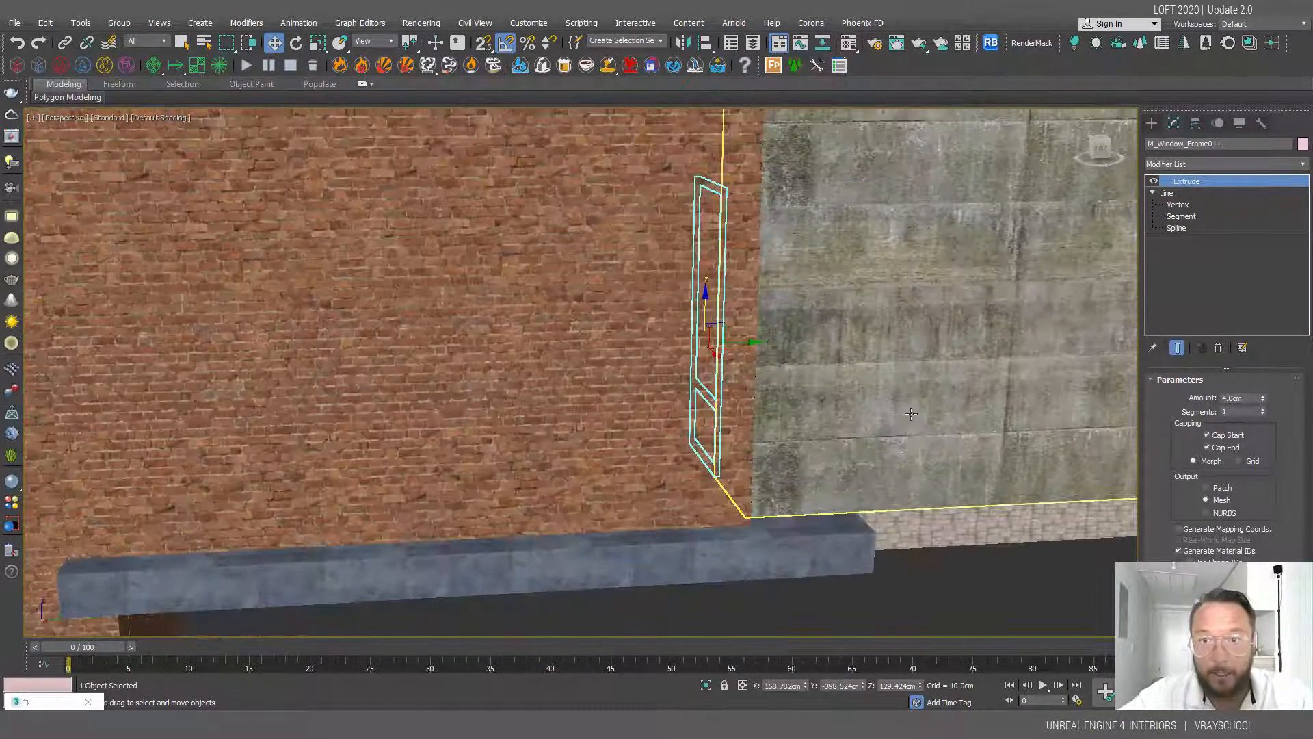
scroll(908, 419, down, 4)
click(958, 345)
key(z)
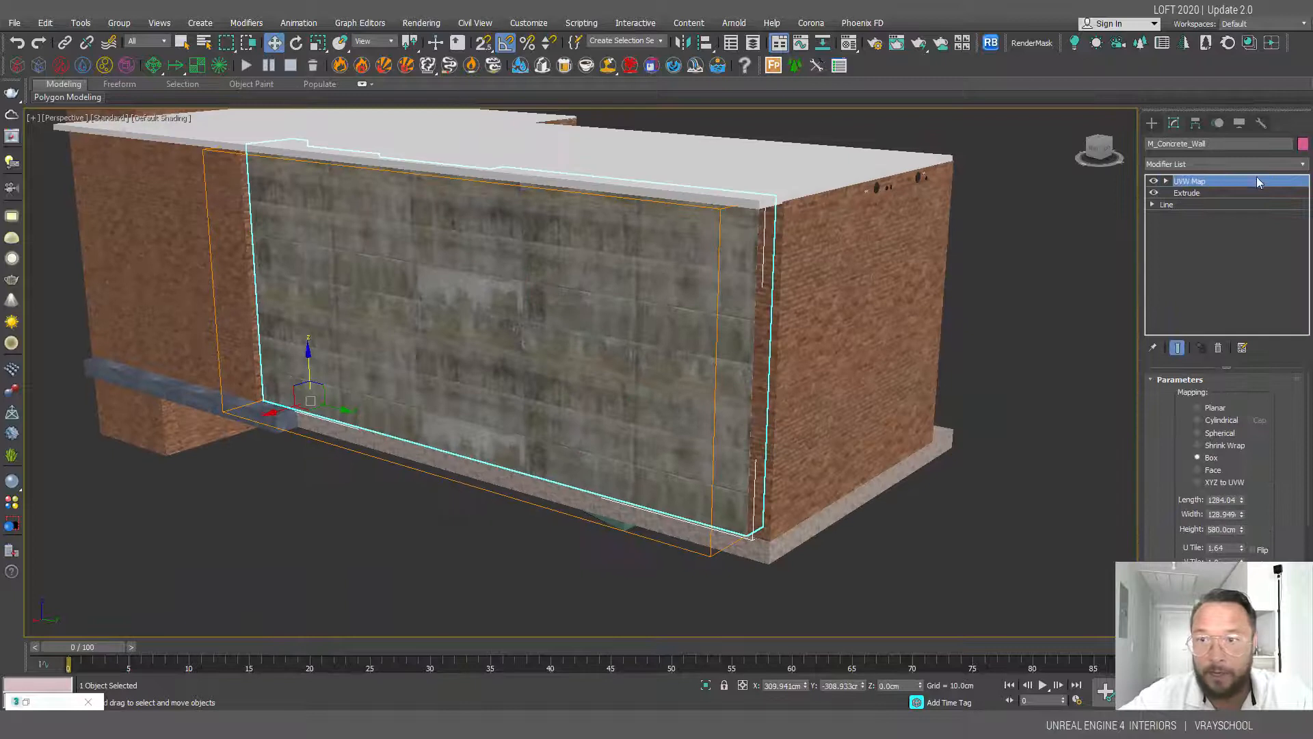
click(1154, 181)
click(1154, 192)
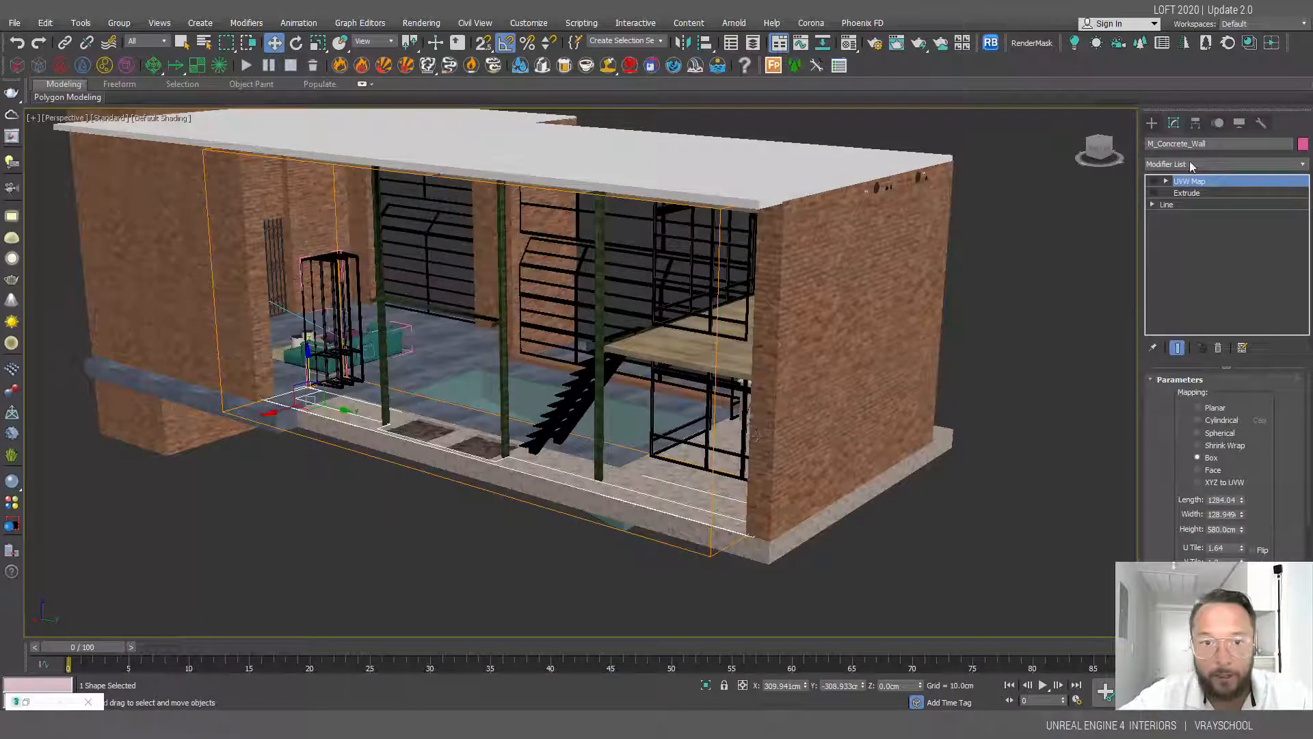
click(1153, 193)
click(1153, 180)
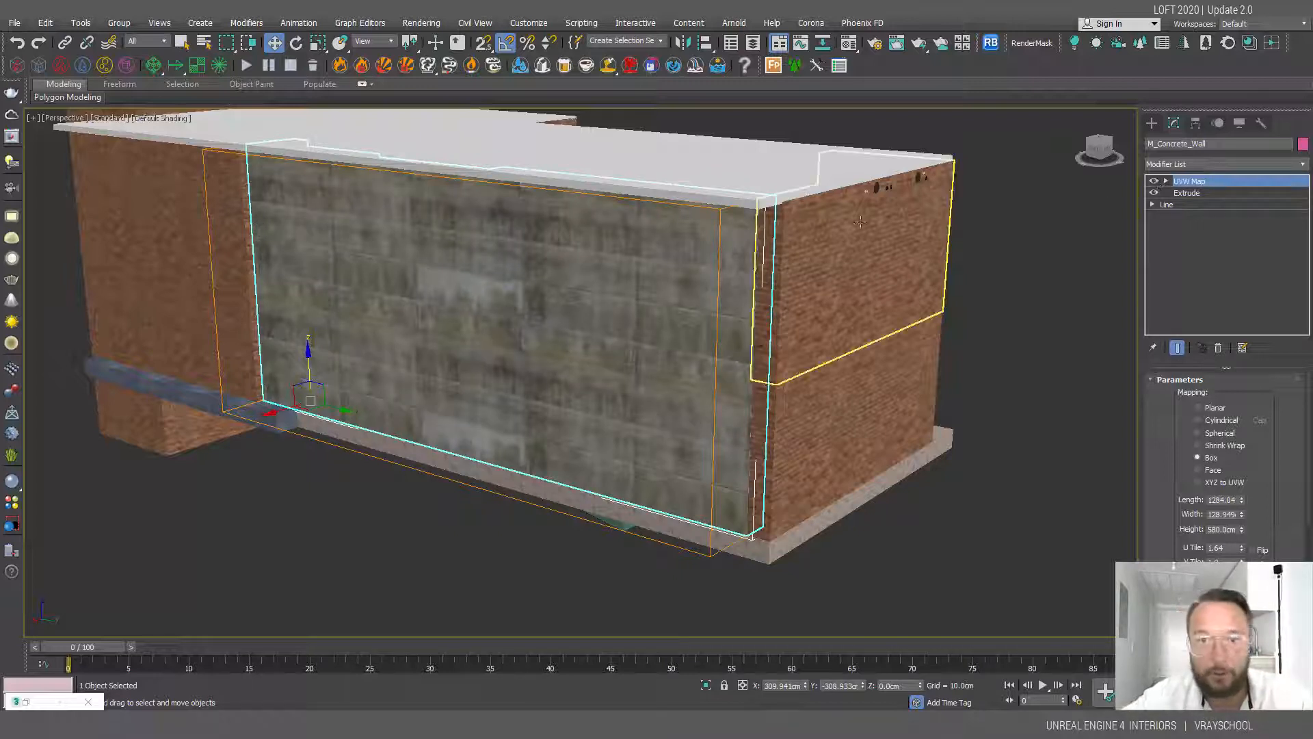
Step: Select the chrome pipe under the roof to check its cylinder parameters, and look over the building's window side
click(878, 183)
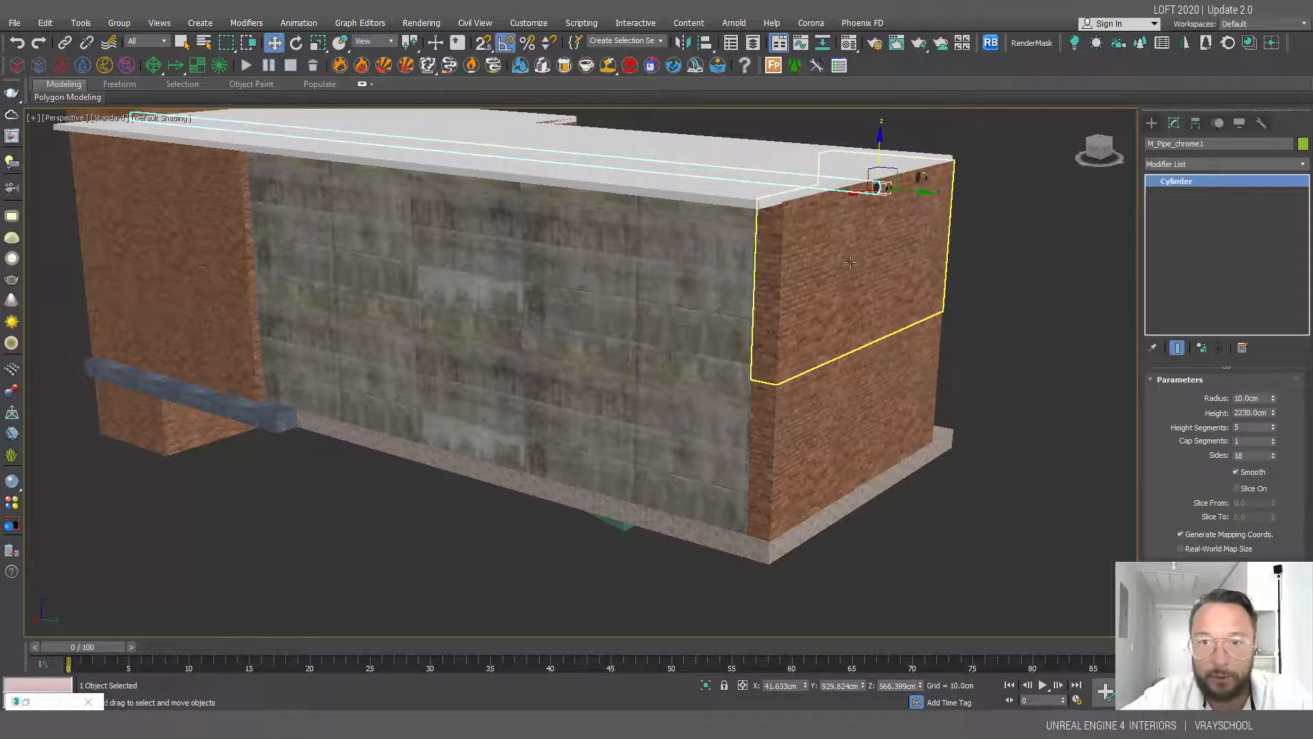
alt+middle_drag(815, 256, 795, 369)
scroll(702, 375, down, 3)
scroll(702, 375, down, 5)
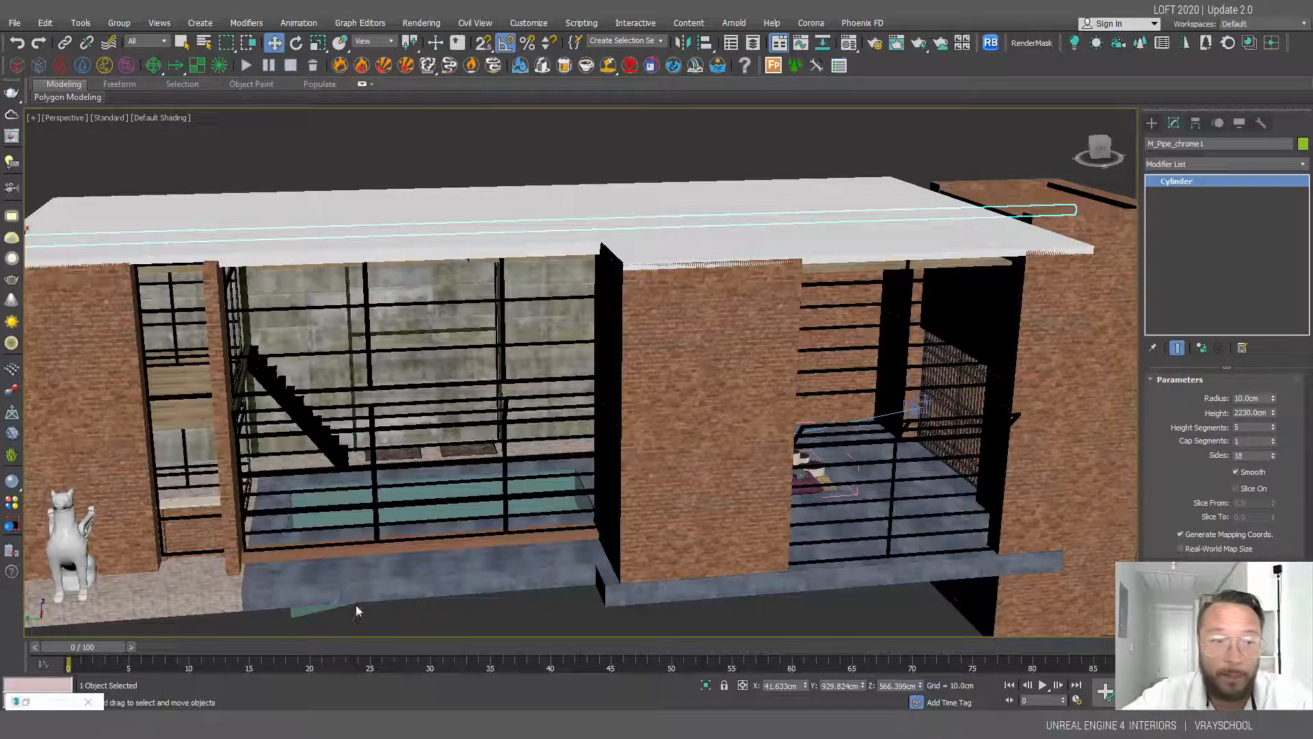
middle_drag(500, 477, 729, 477)
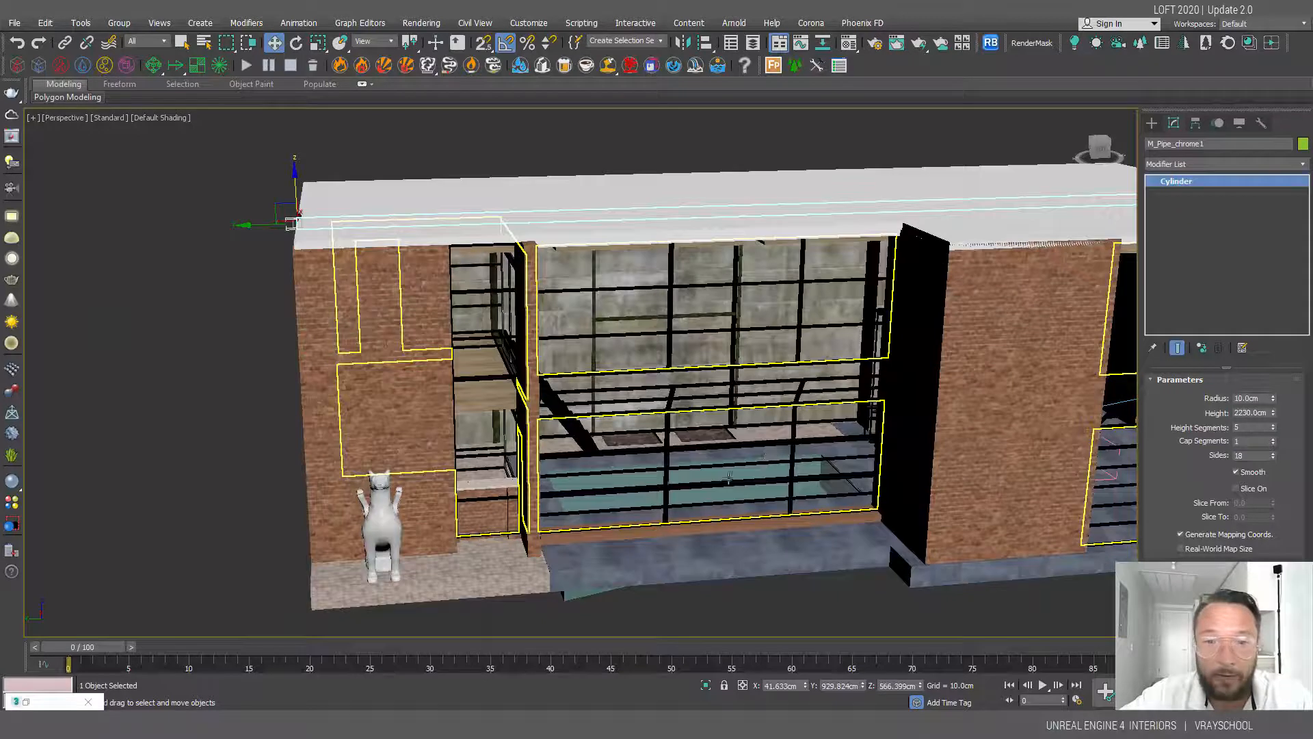
Step: Select the brick floor slab under the statue to check its modifiers, and return to the physical camera view
click(424, 554)
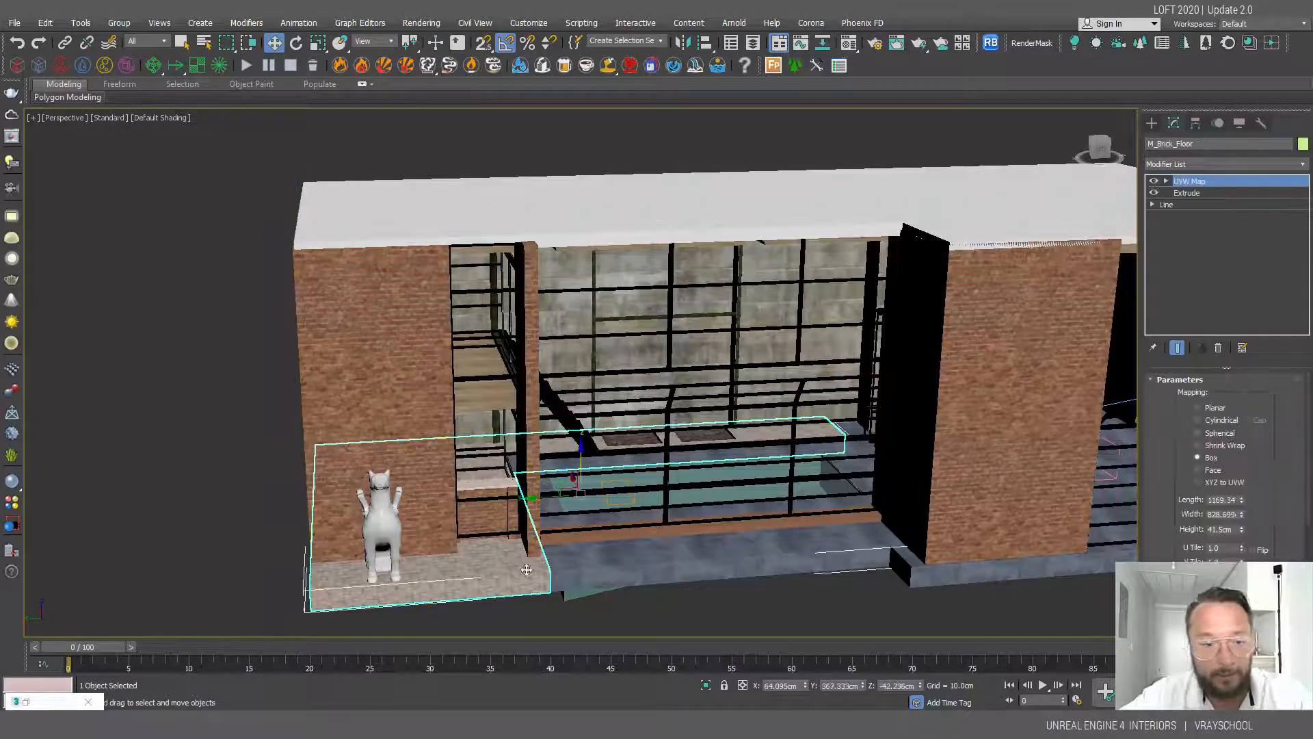
key(alt+1)
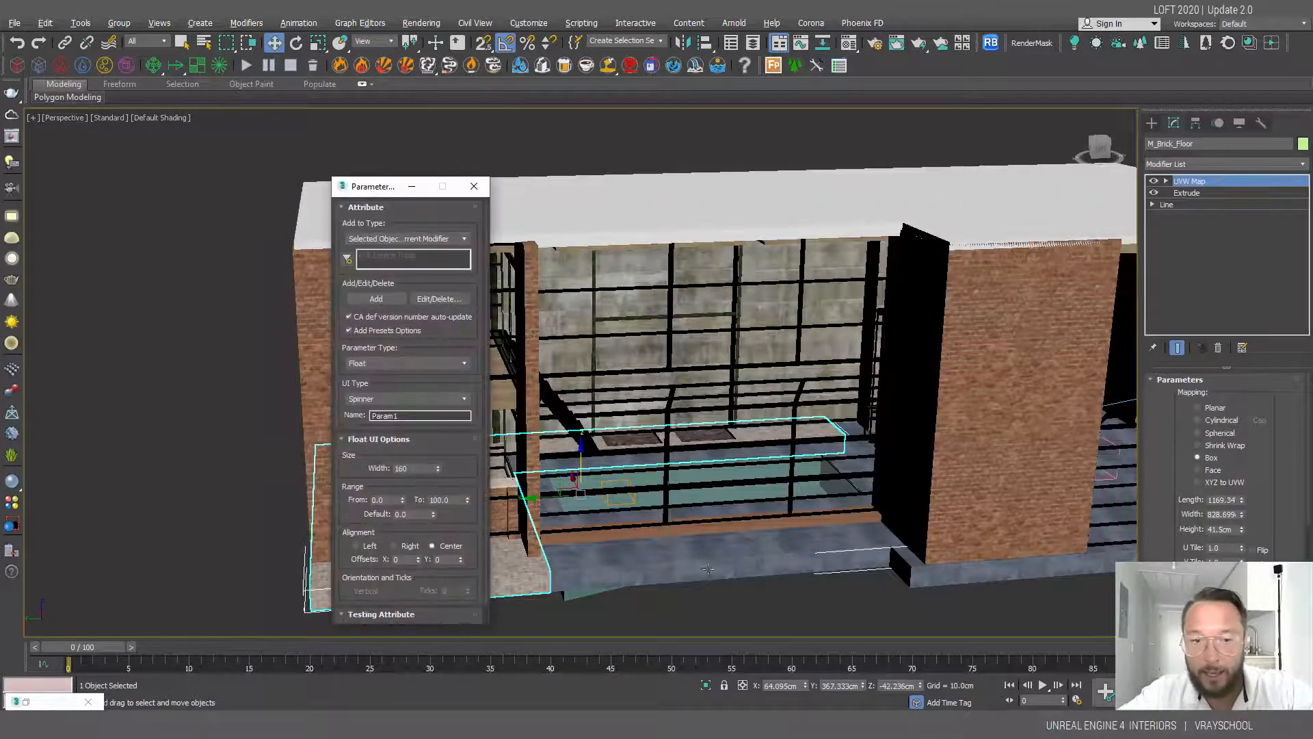
click(475, 187)
key(c)
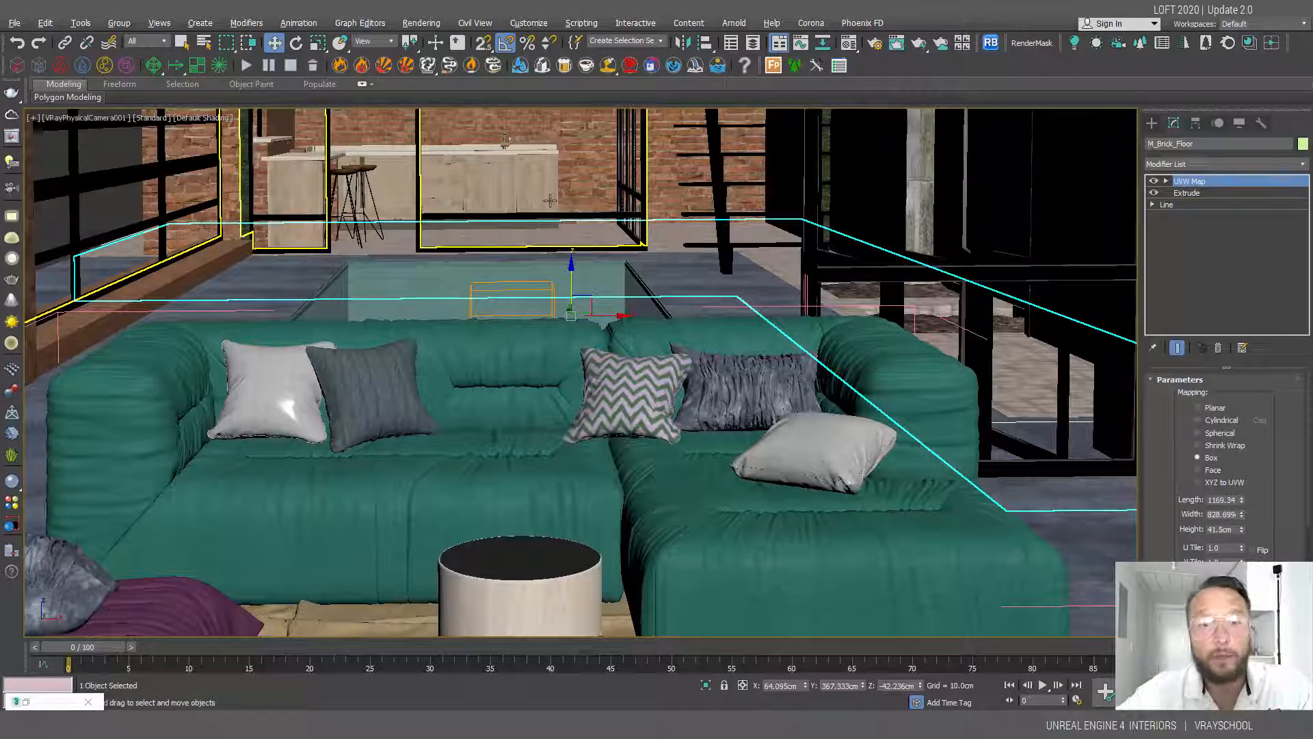
click(235, 161)
right_click(1189, 180)
click(1163, 237)
click(117, 286)
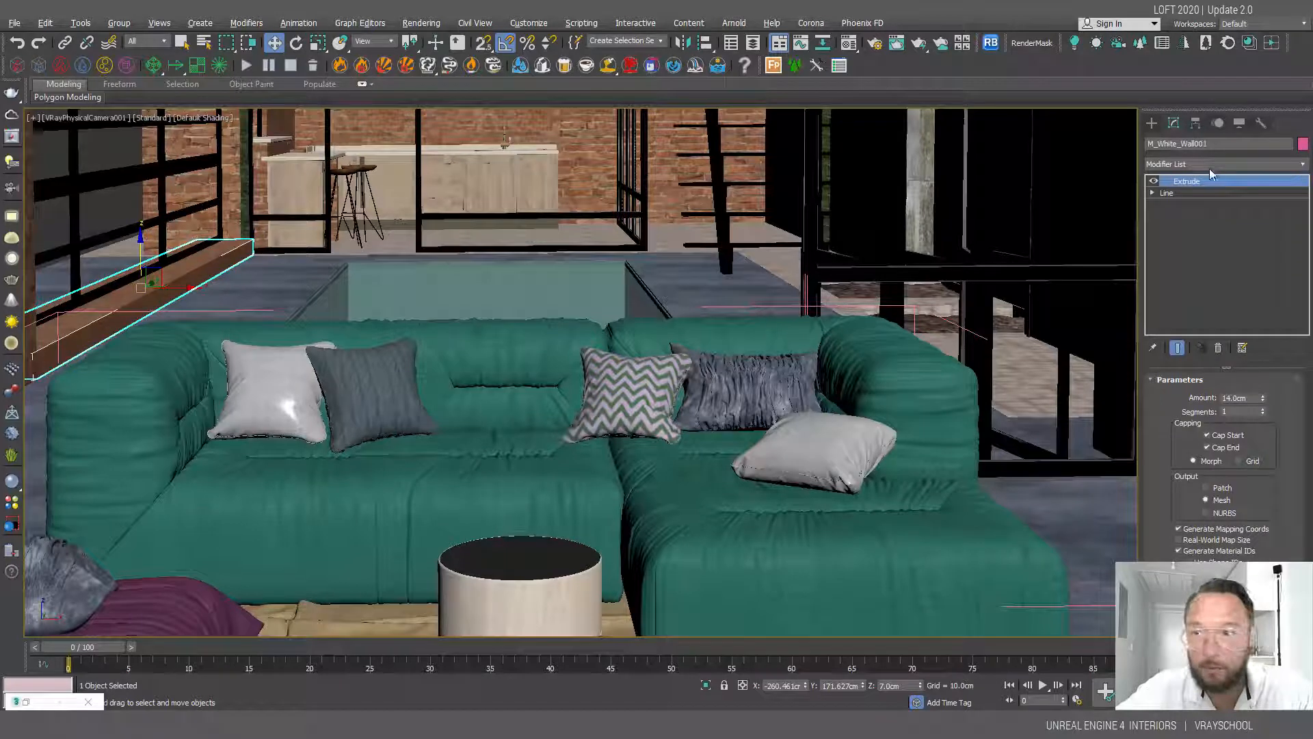
key(ctrl+v)
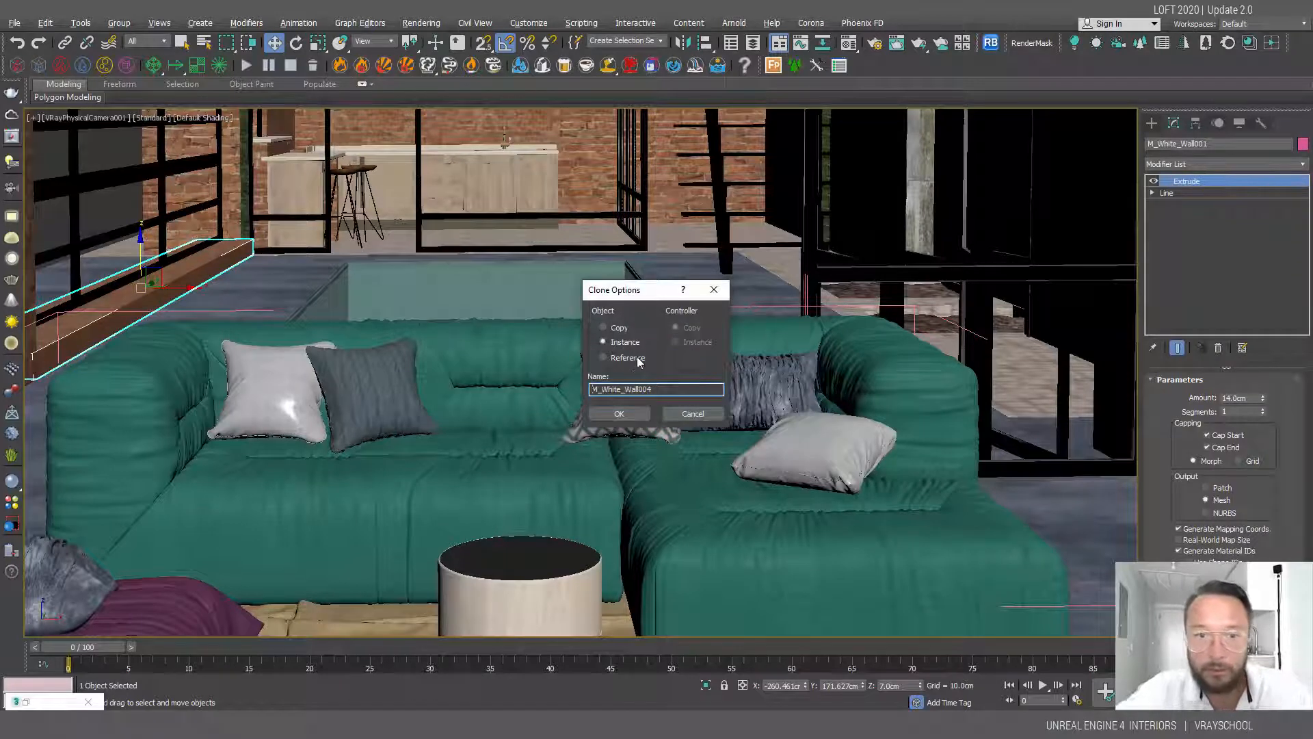
click(692, 413)
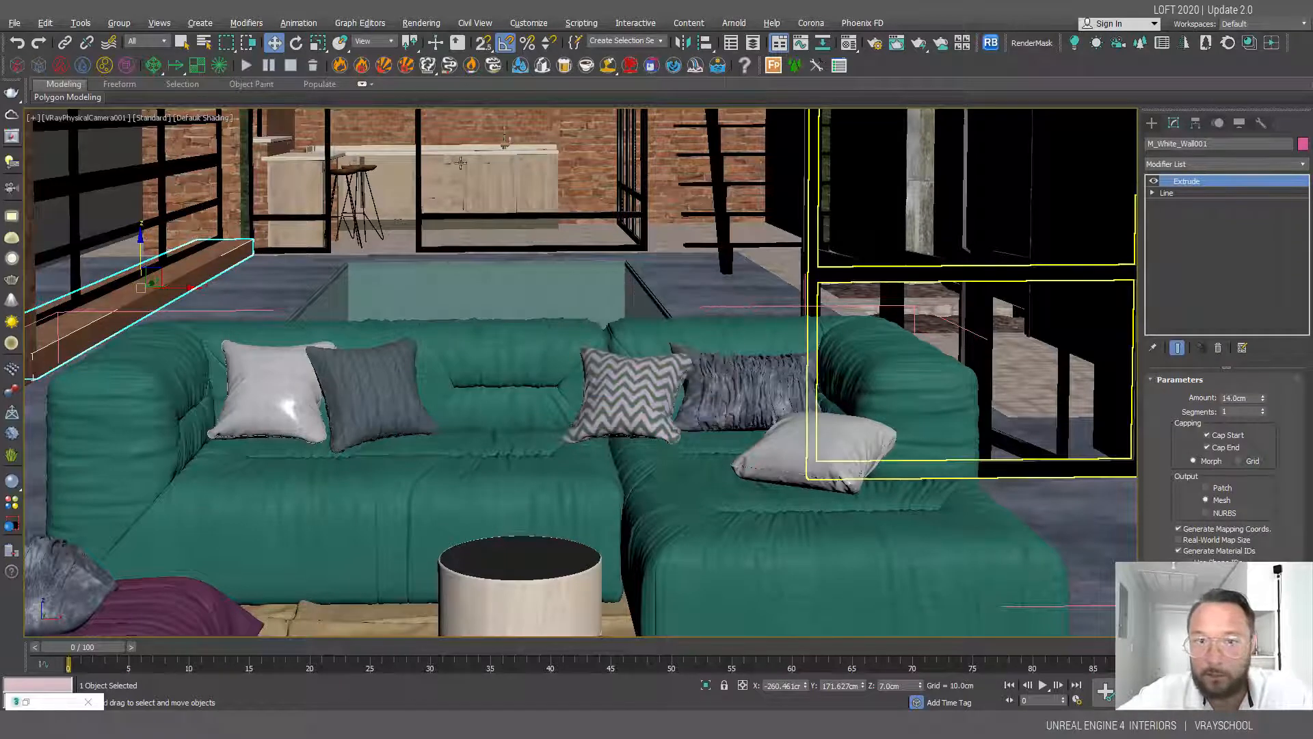
Step: Copy the UVW Map modifier from the small brick wall and paste it above Extrude on the low wall under the windows
click(311, 171)
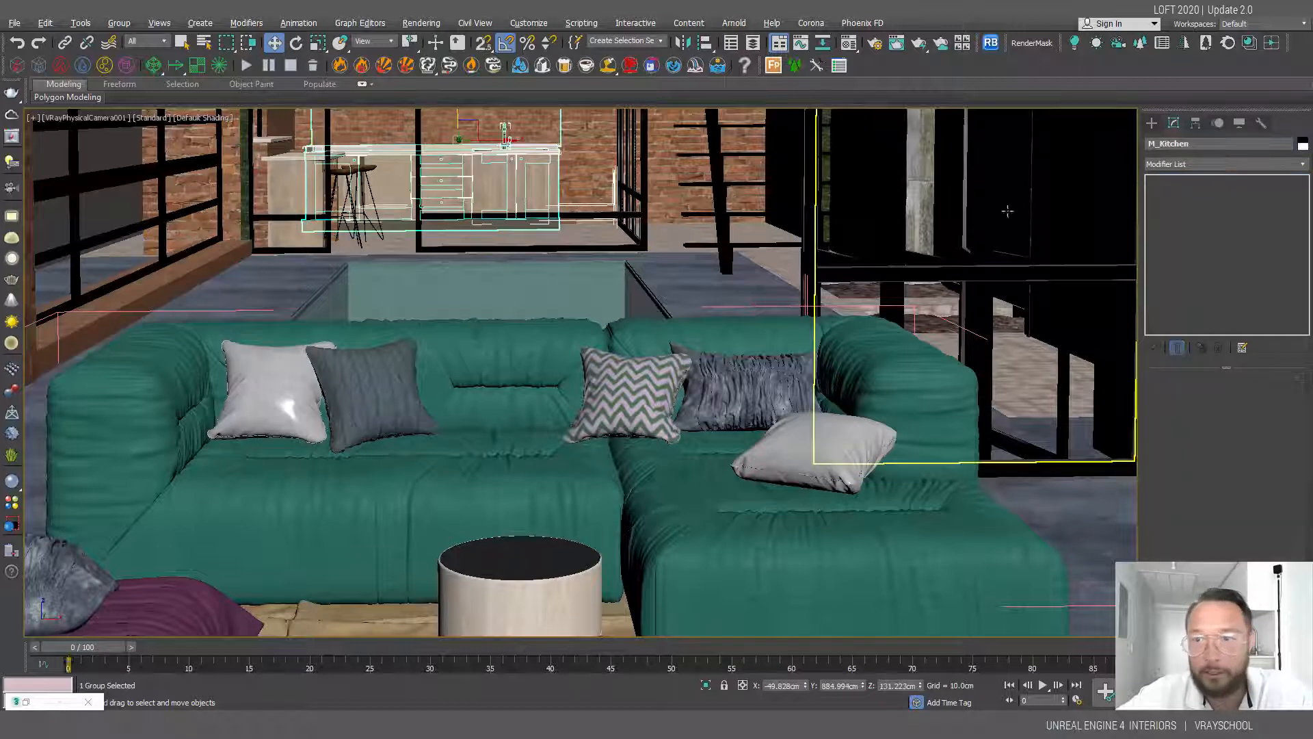
click(259, 173)
right_click(1221, 184)
click(1175, 207)
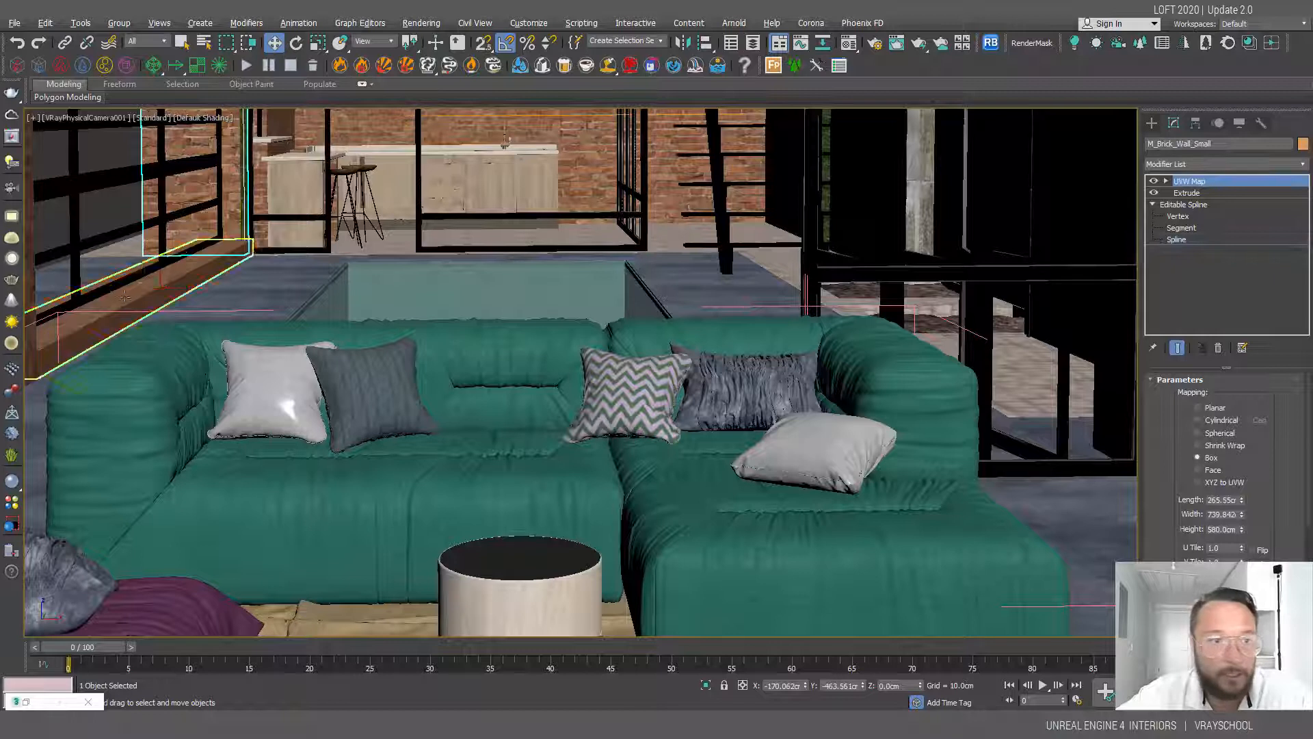
right_click(1263, 179)
click(1166, 260)
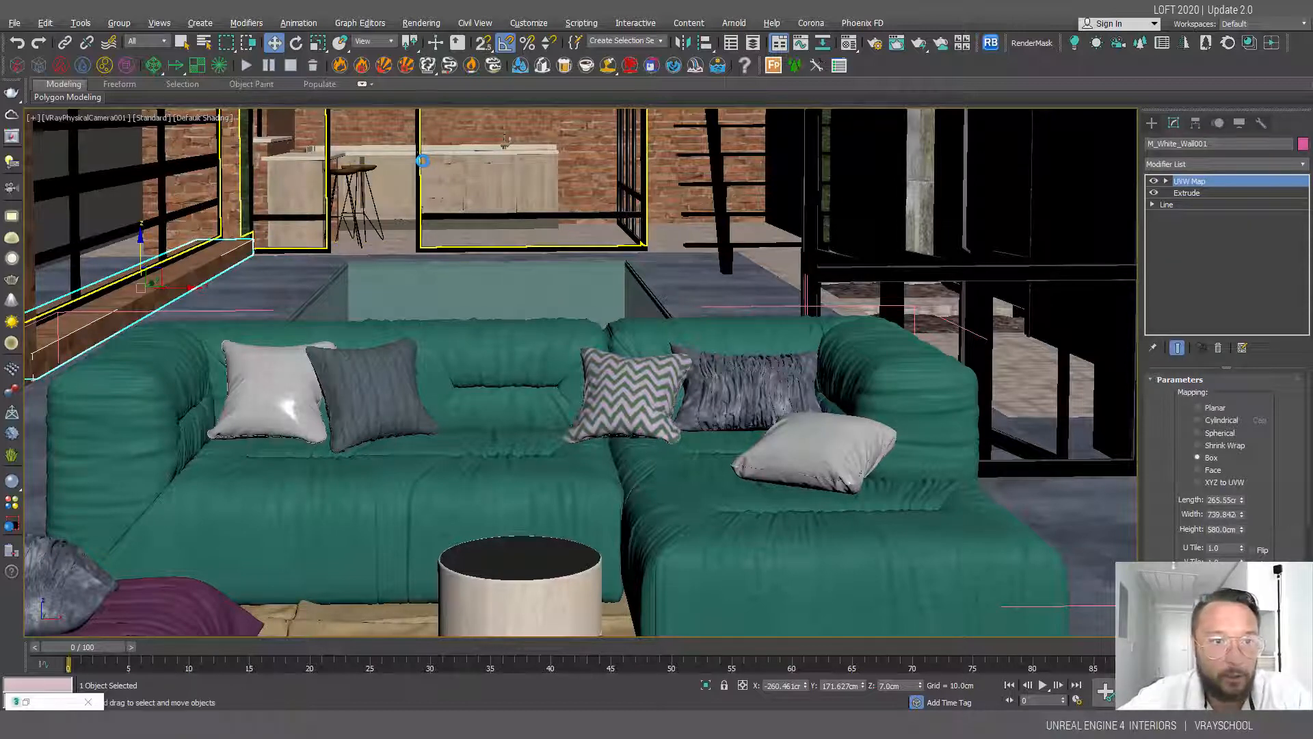
Step: Export the scene's visible objects, current frame only, as an Unreal Datasmith file named LOFT, then review and dismiss the export log
click(14, 23)
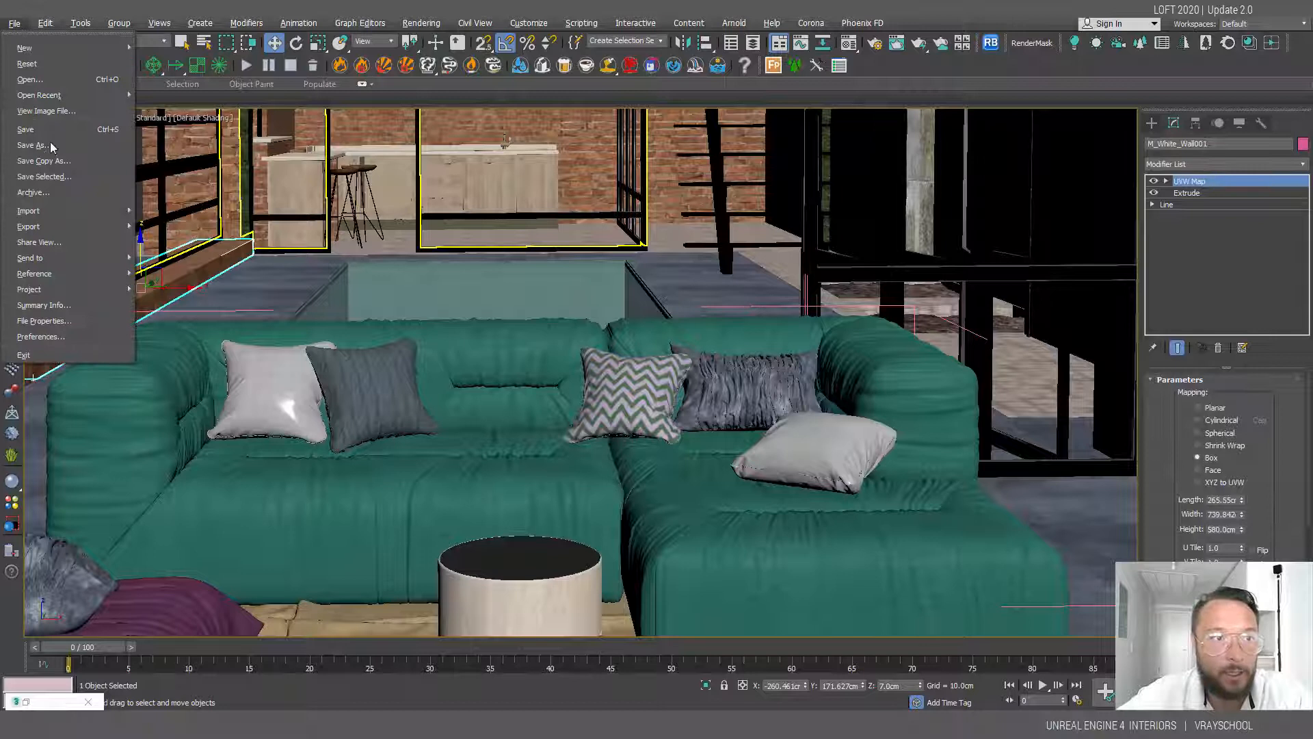
mouse_move(68, 219)
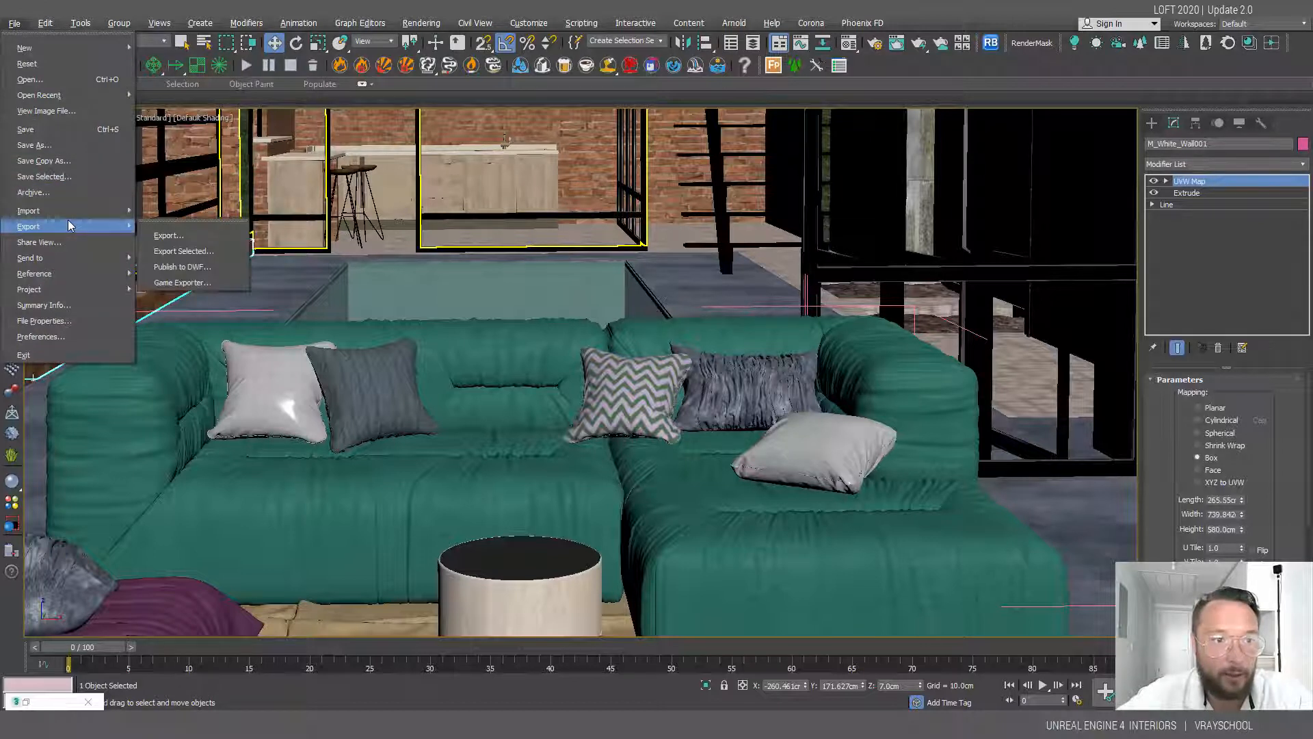
click(215, 238)
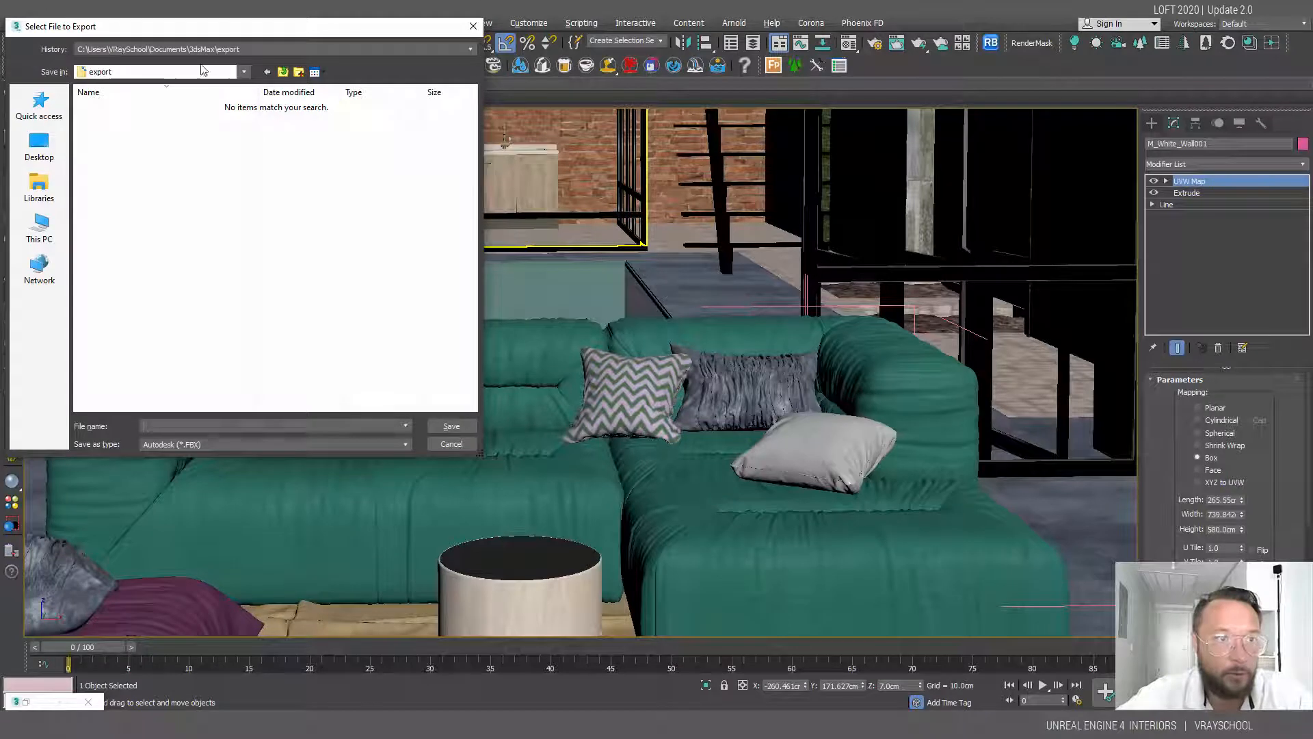
click(383, 444)
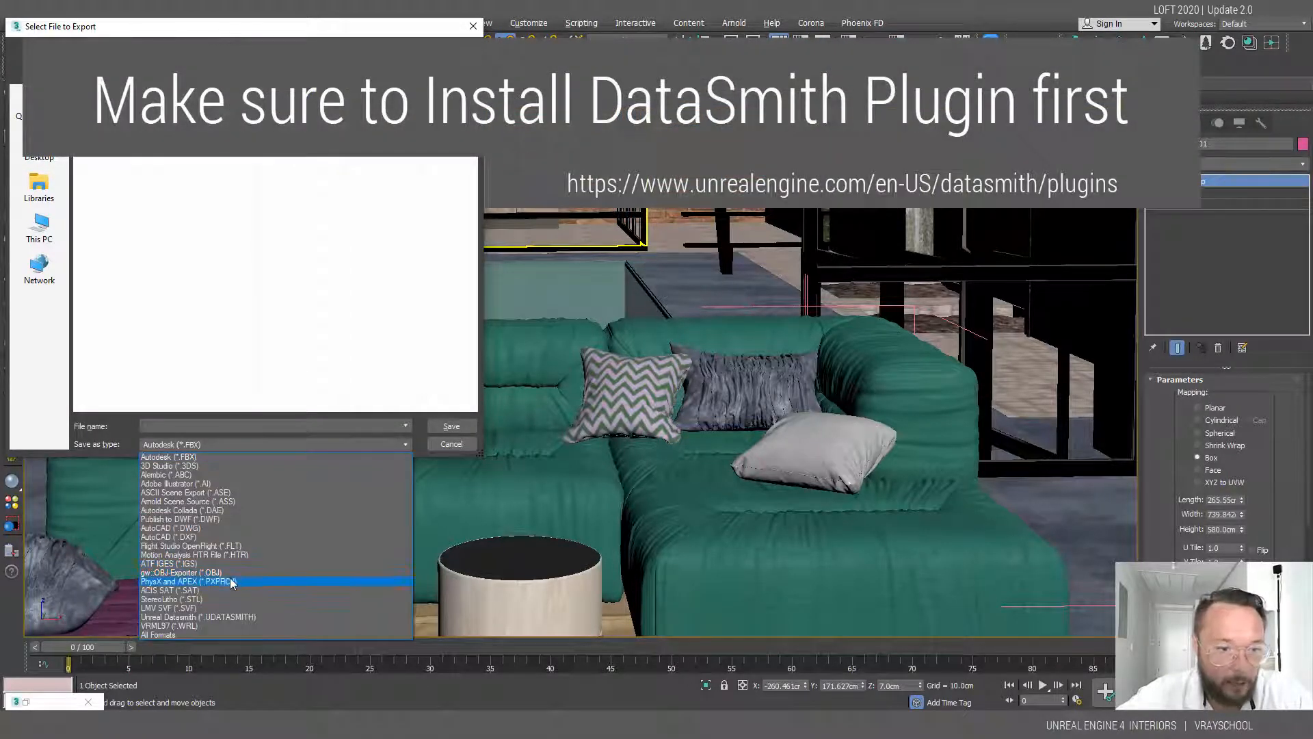
click(172, 617)
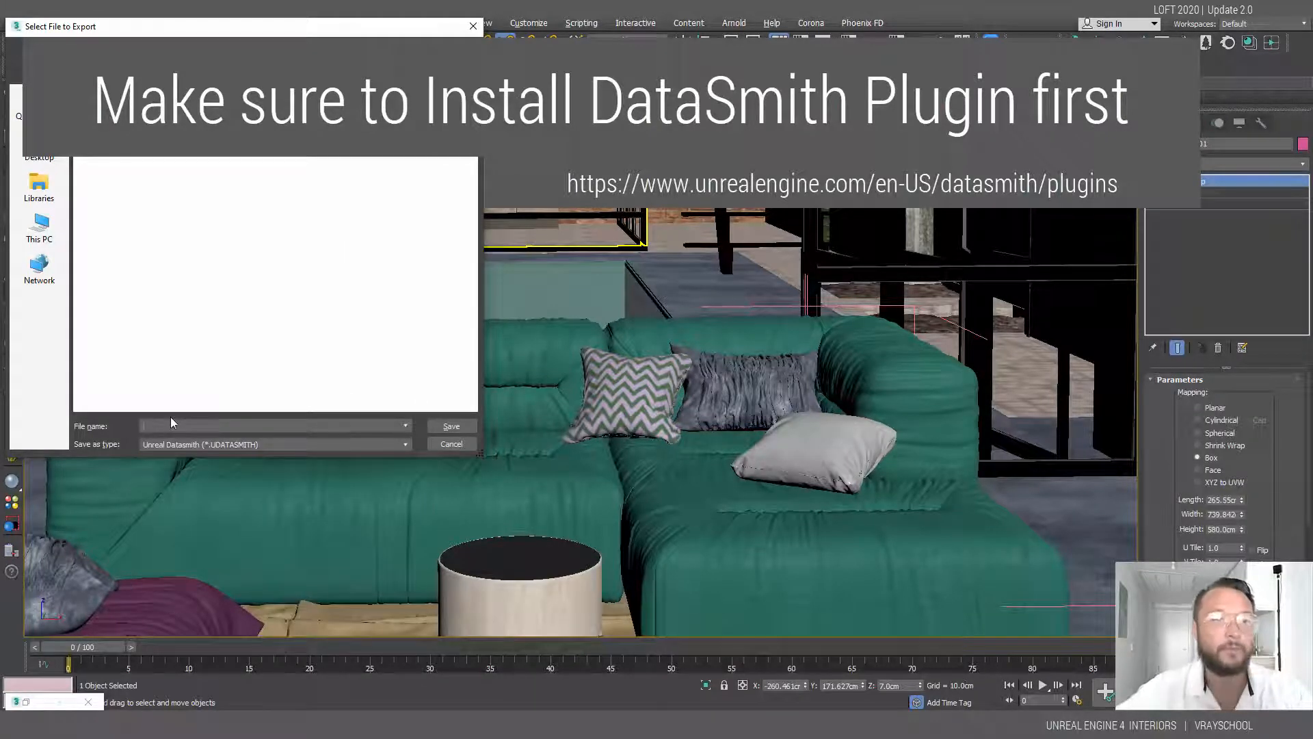
text(LOFT)
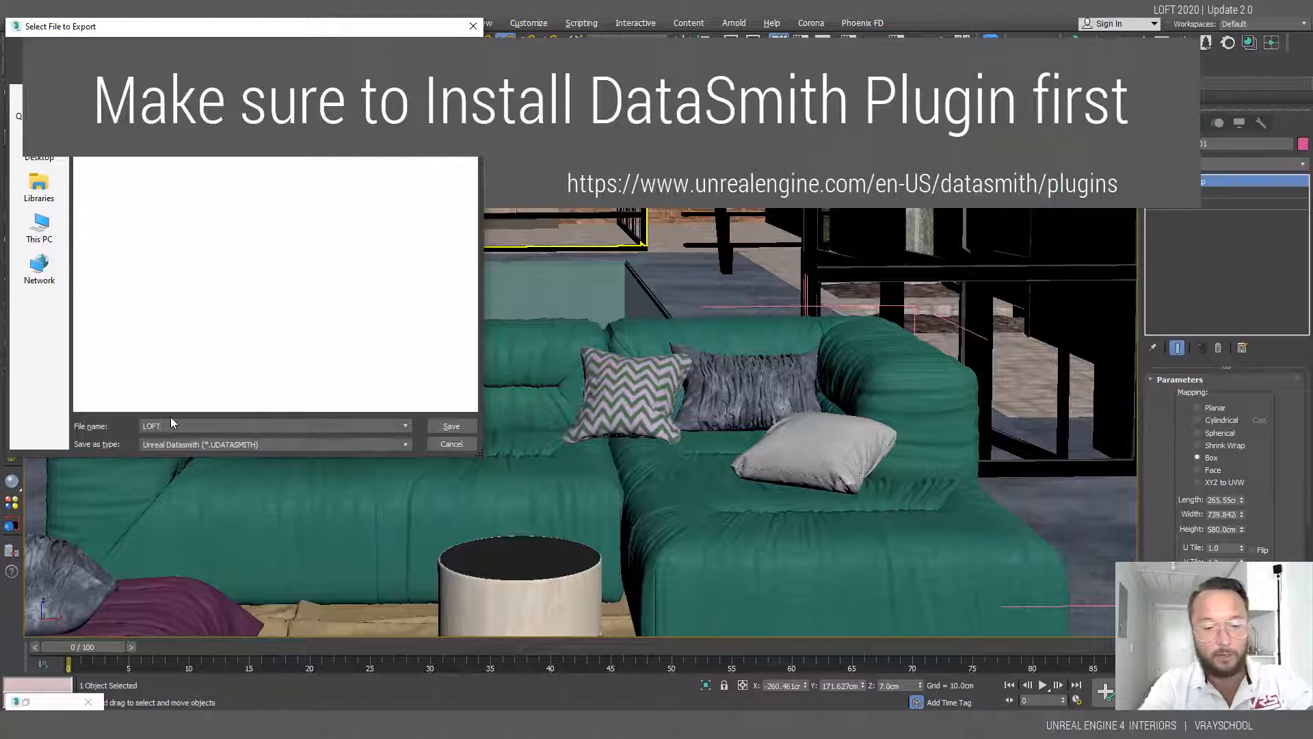
click(452, 425)
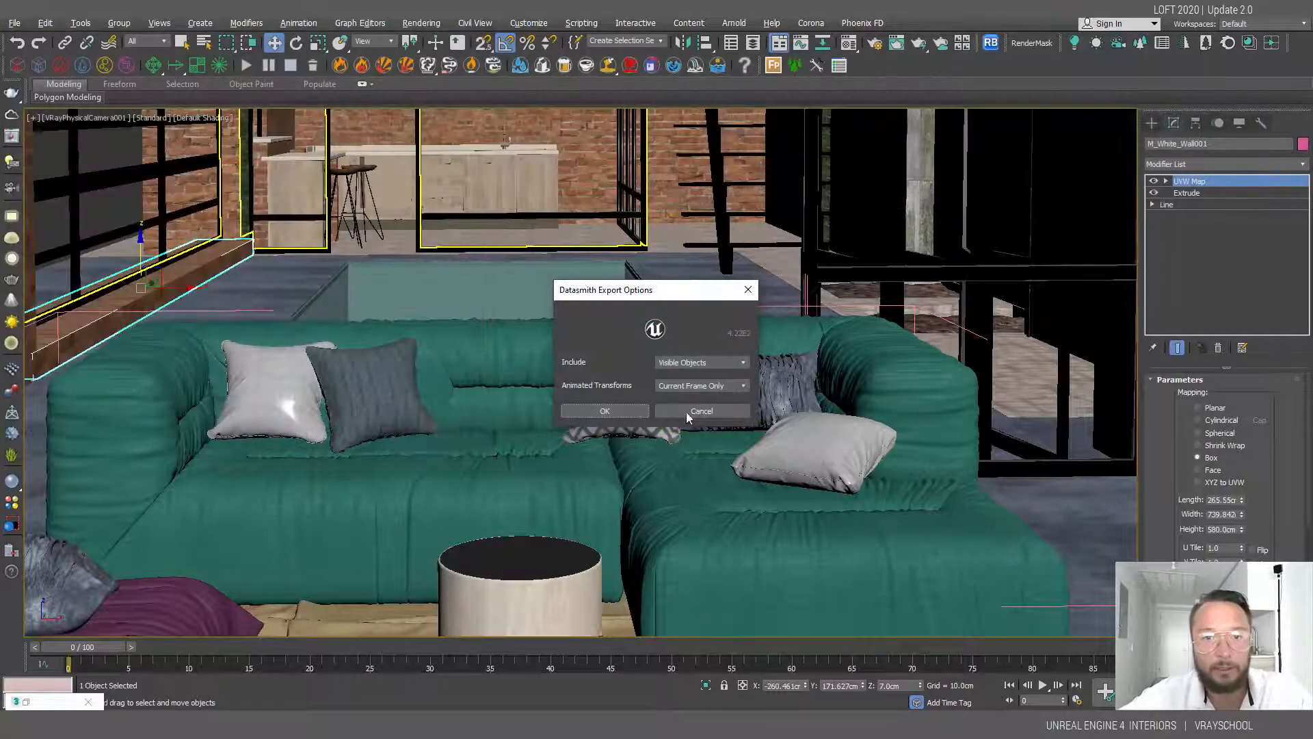
click(623, 409)
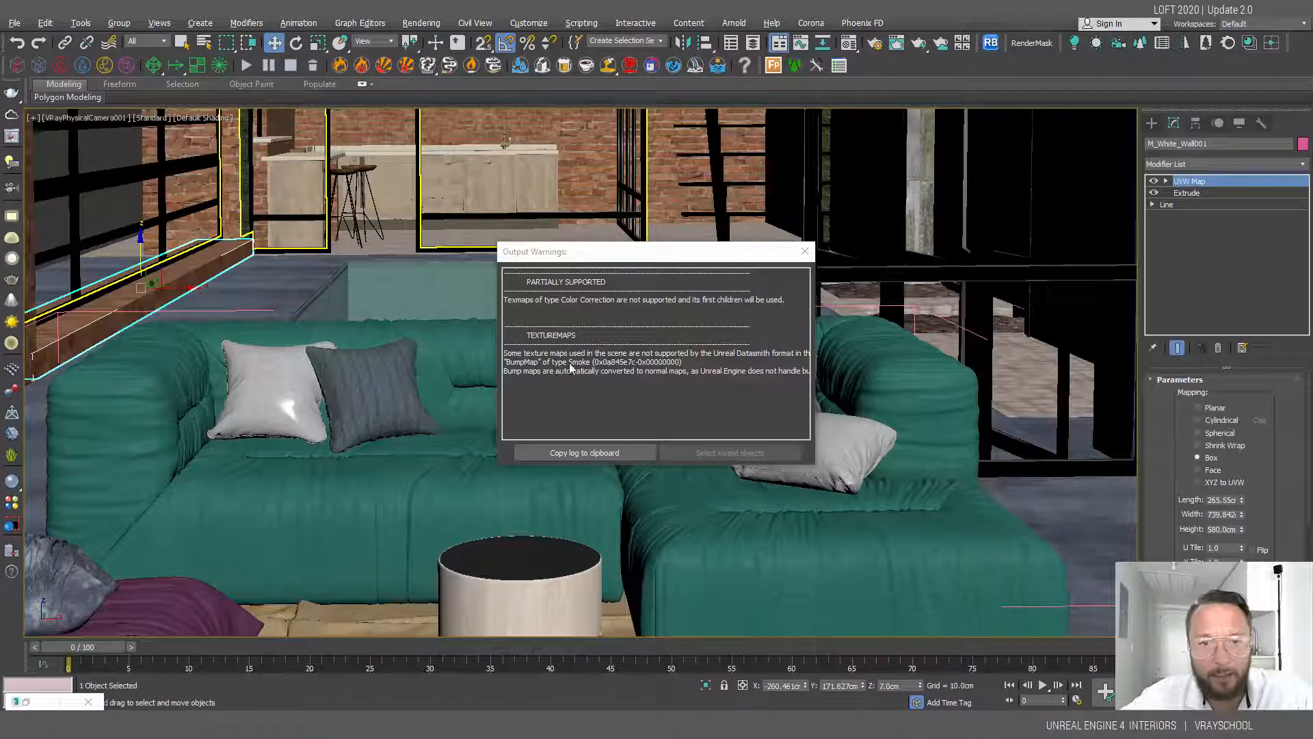
drag(819, 373, 1110, 374)
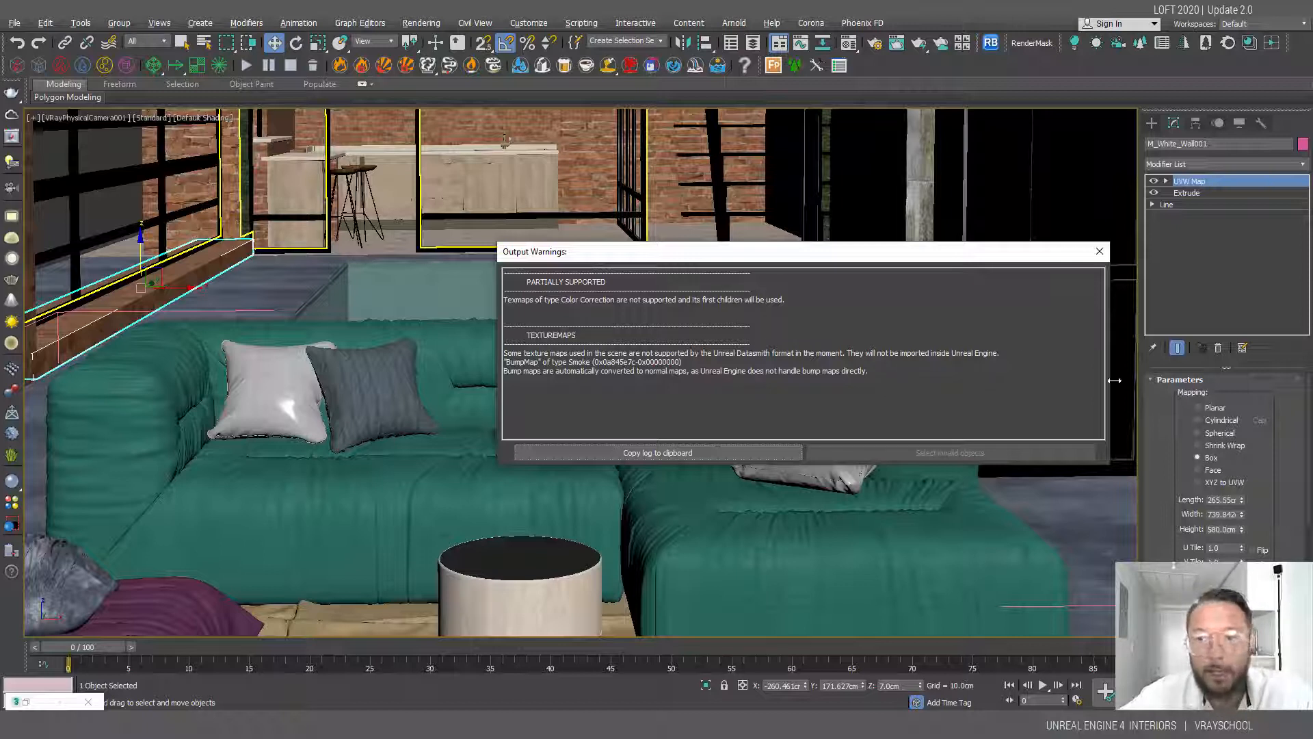
click(1099, 255)
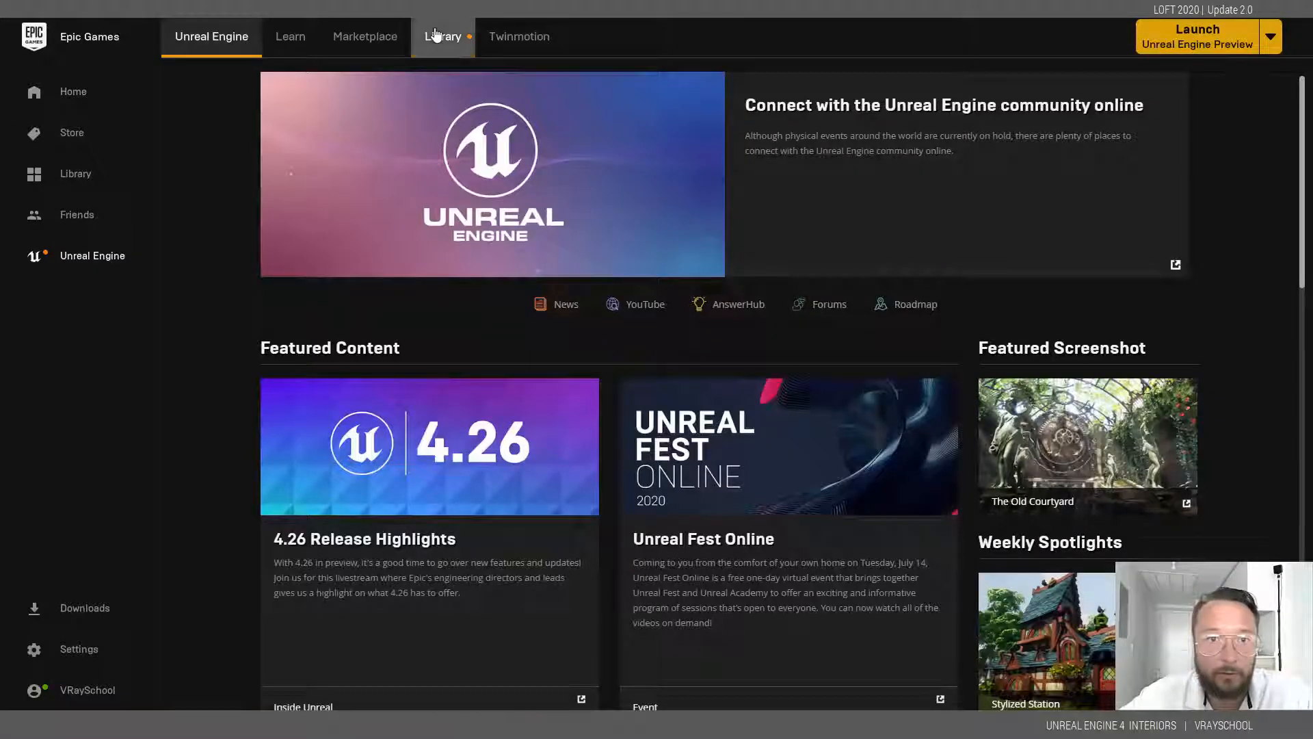
Step: Launch Unreal Engine 4.25.4 from the Epic Games Launcher library and close the SteamVR window
click(438, 36)
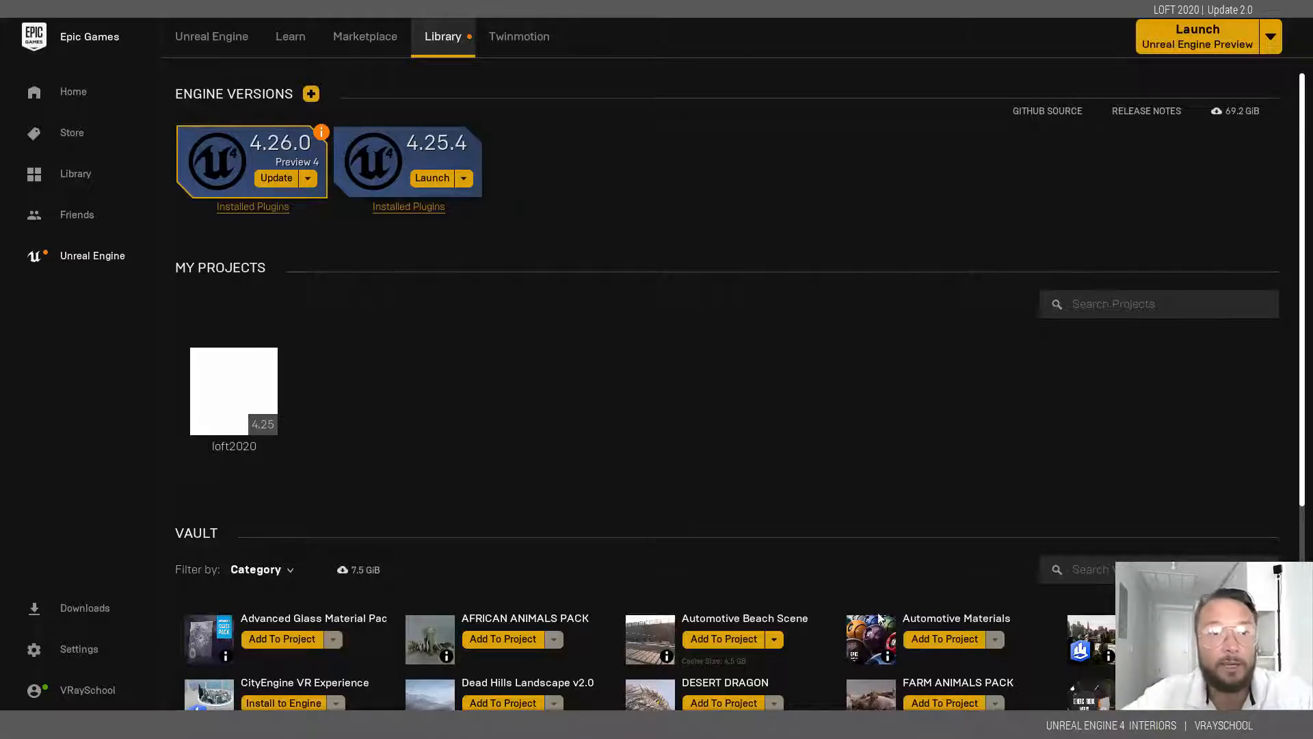
click(432, 179)
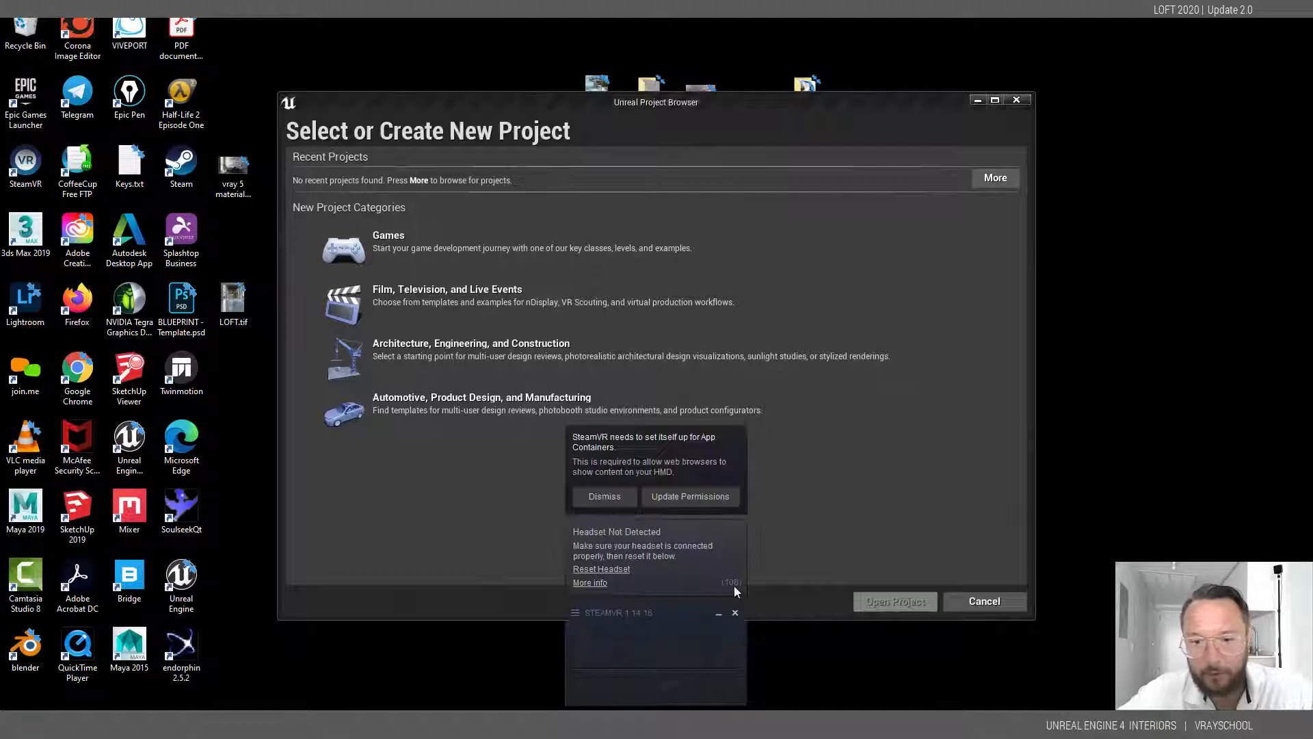
click(737, 613)
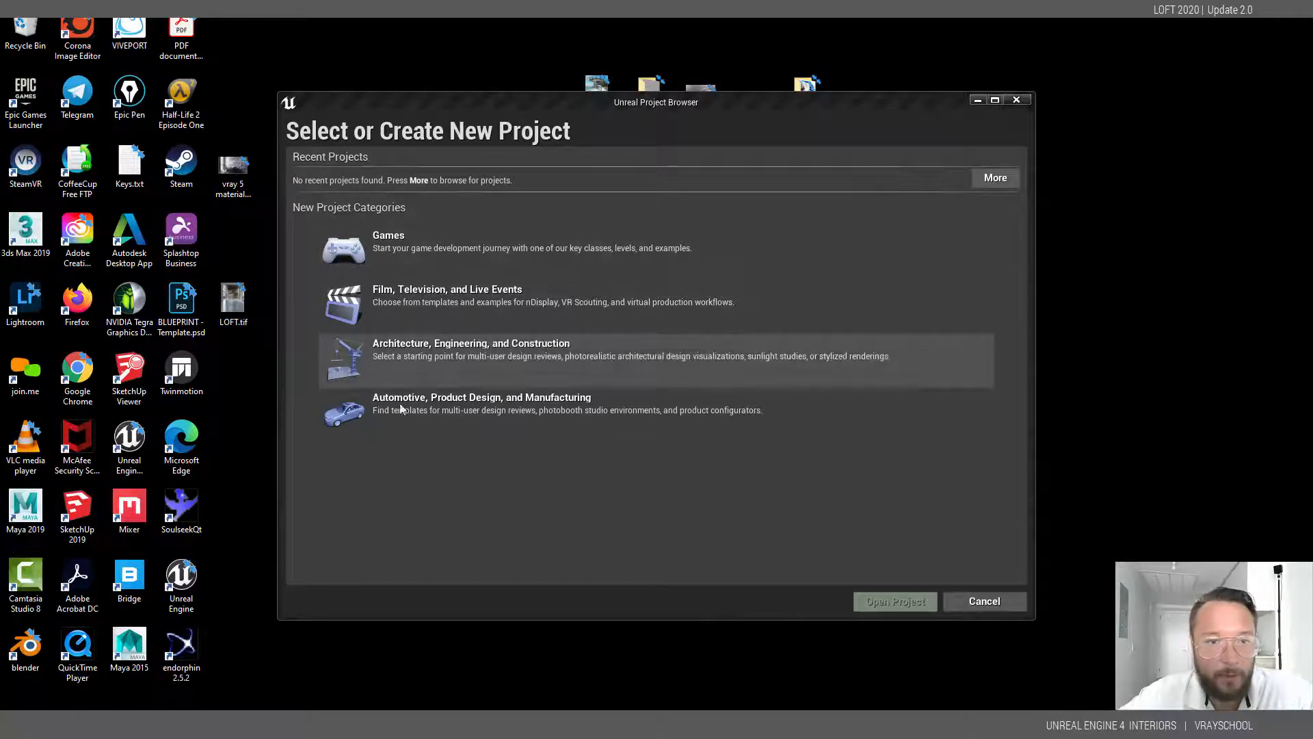
Step: Choose the Architecture, Engineering, and Construction category with the Blank template for the new project
click(385, 364)
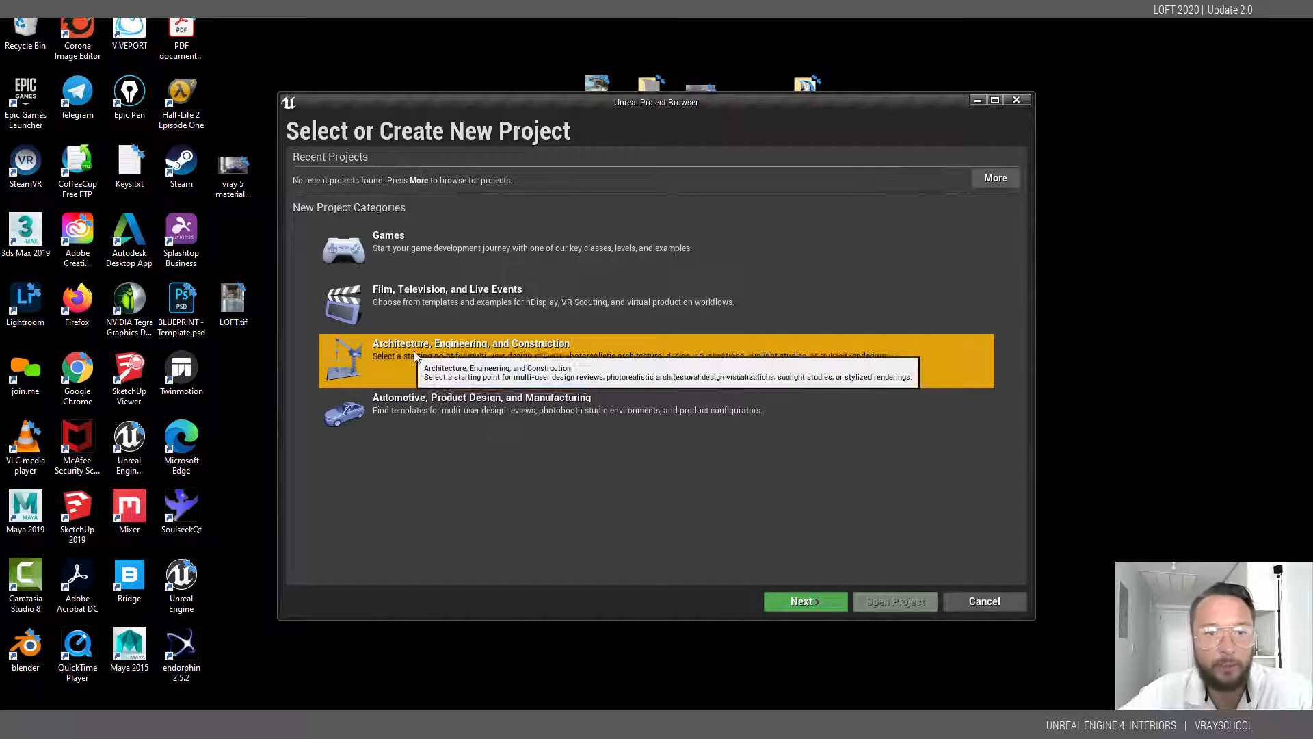
click(802, 601)
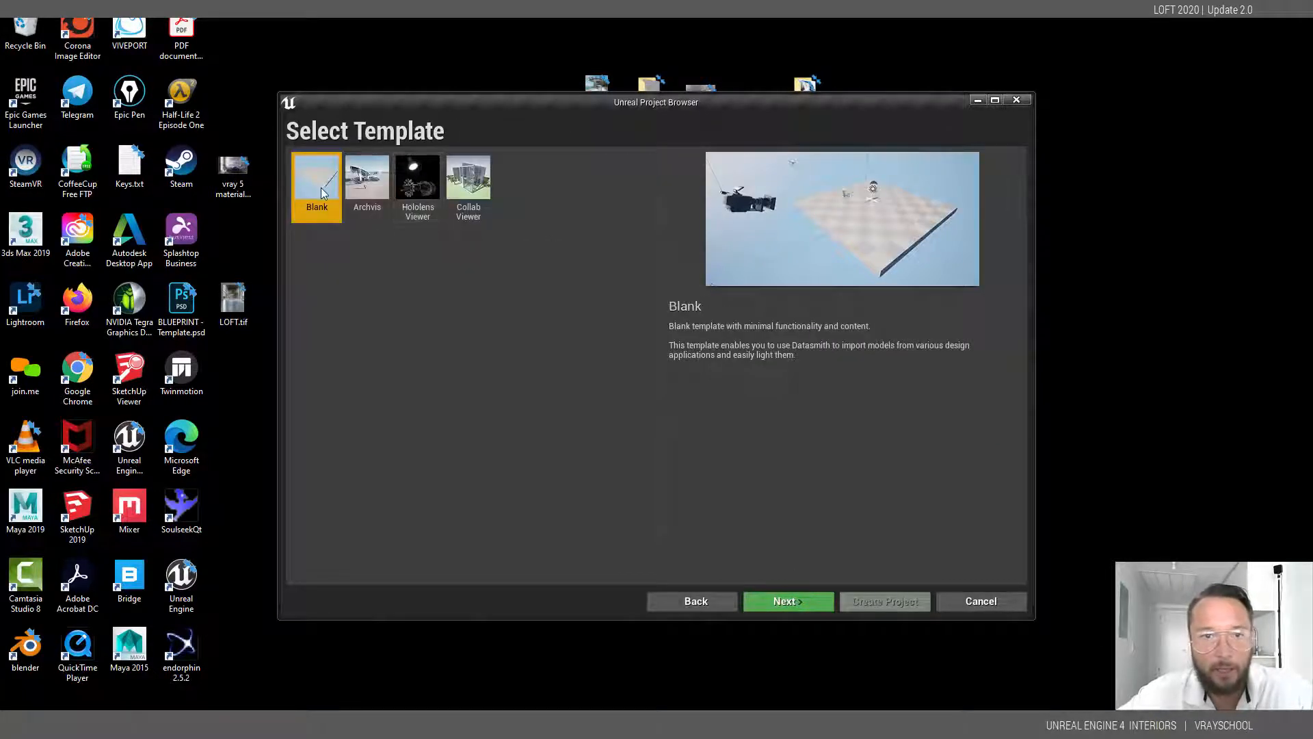
click(376, 193)
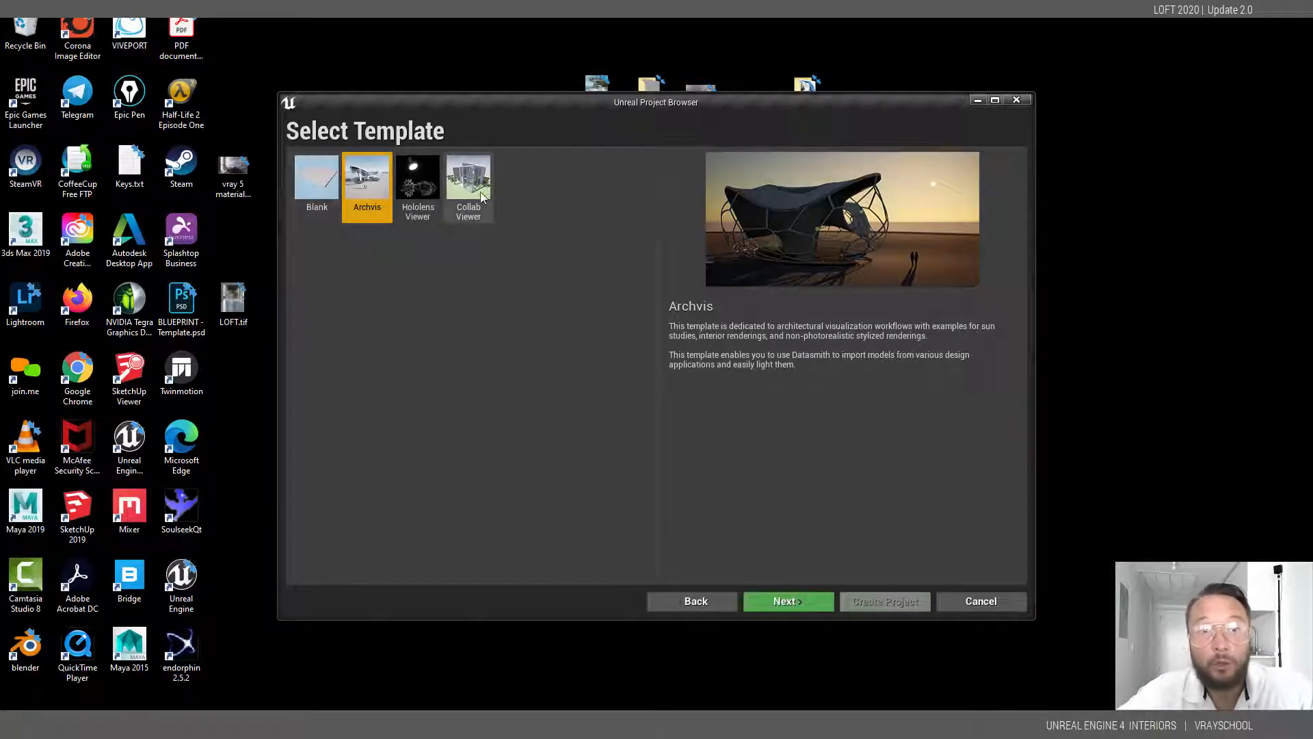
click(327, 186)
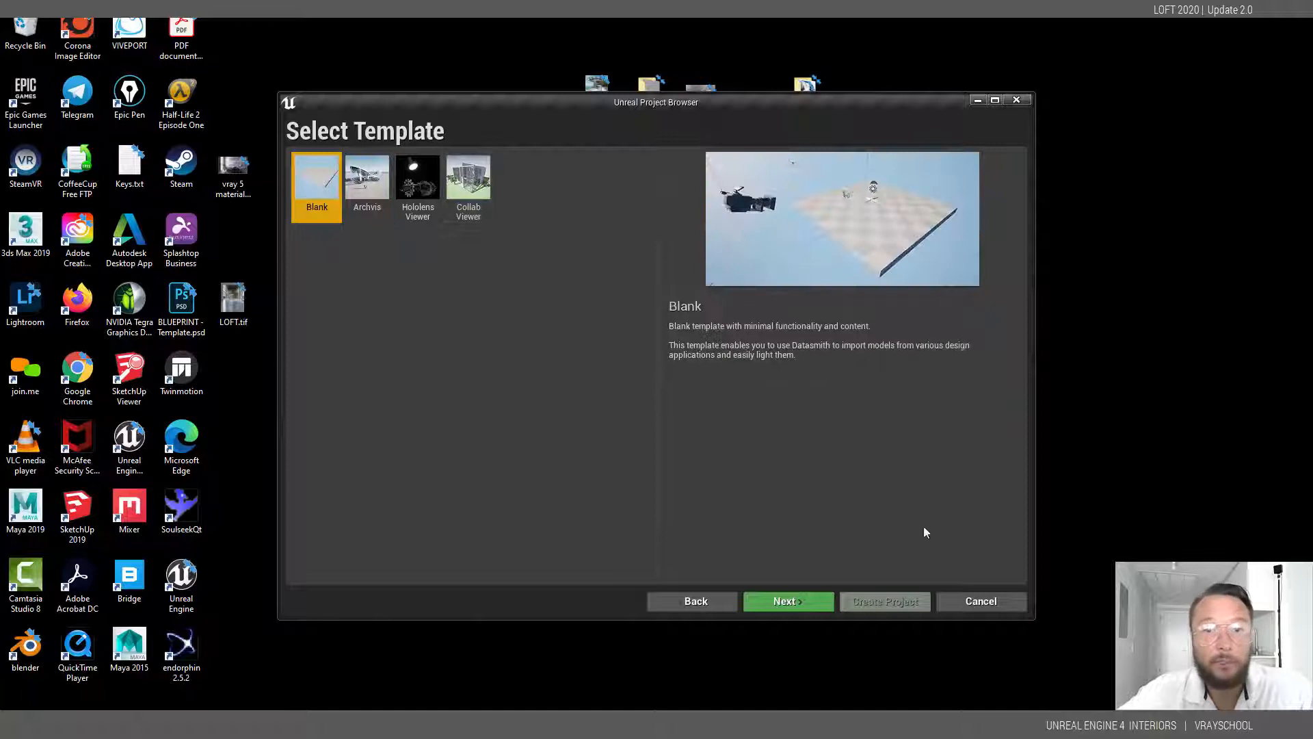
click(809, 604)
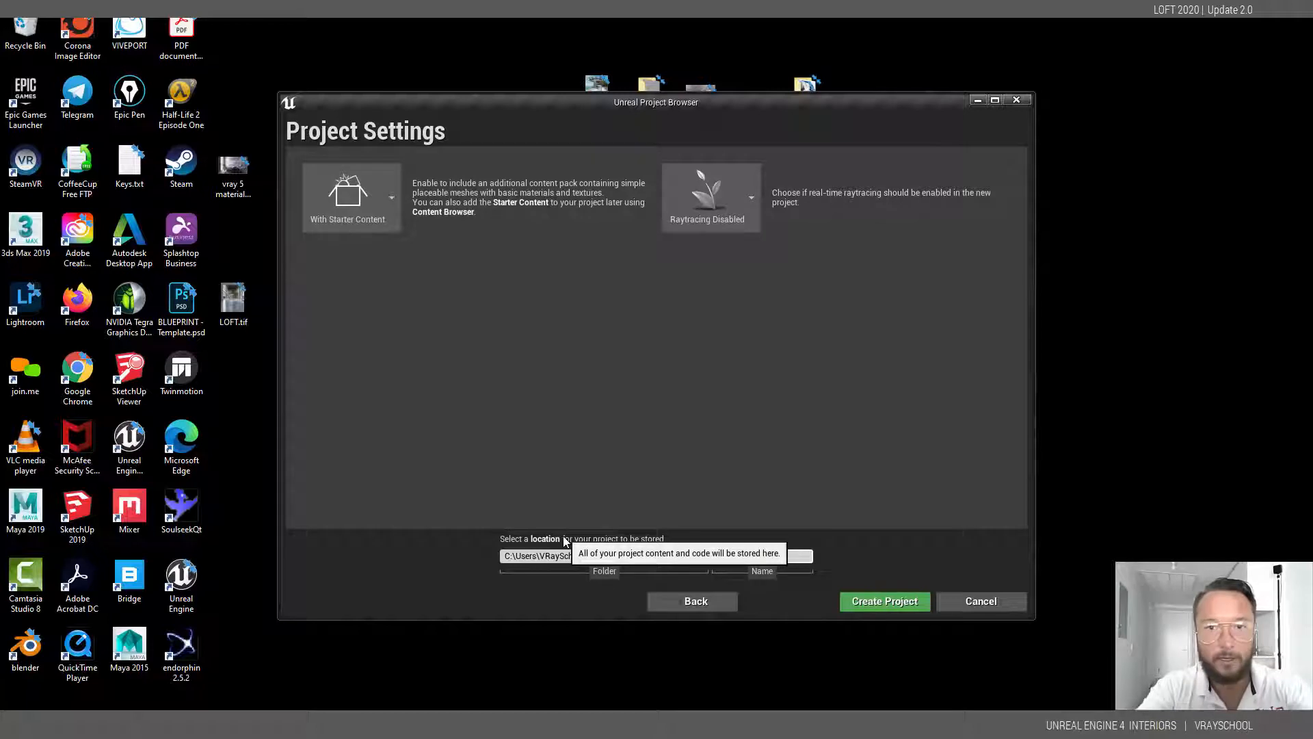
Step: Create the project as LOFT2020 with starter content and raytracing disabled, and close the SteamVR window
click(392, 202)
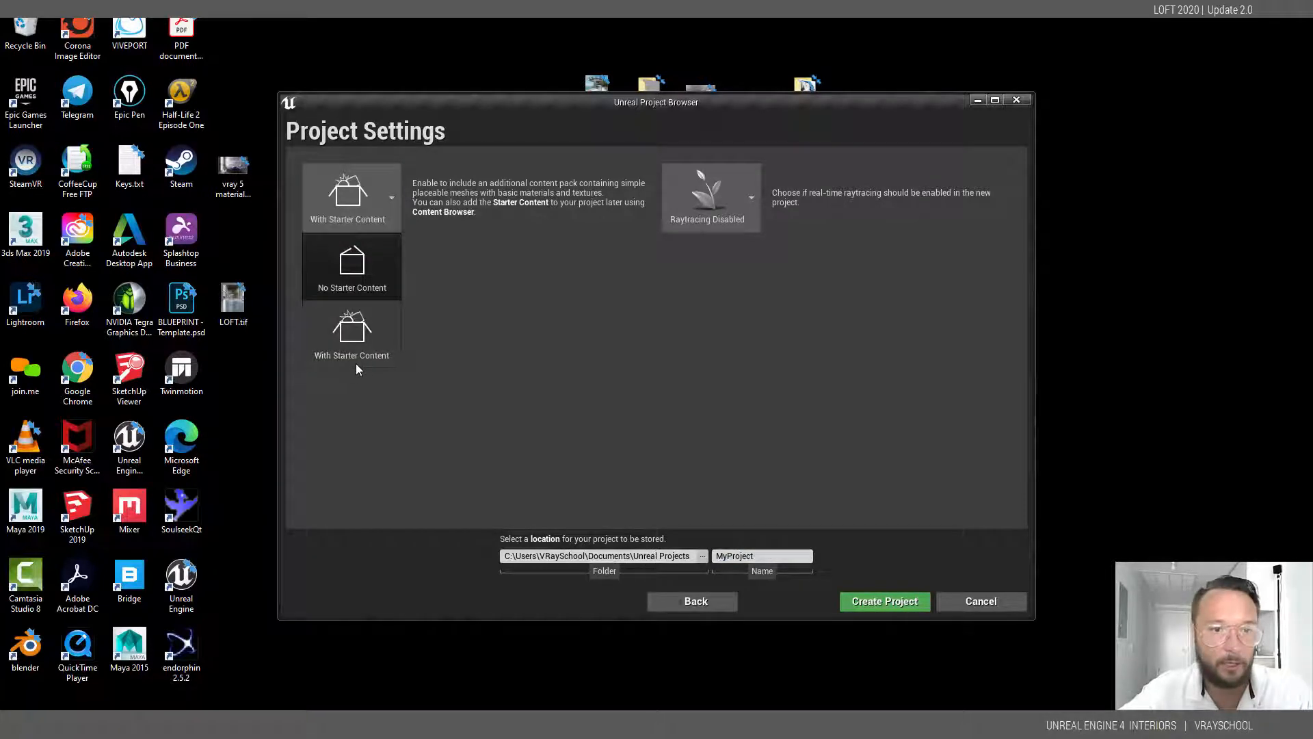
click(745, 213)
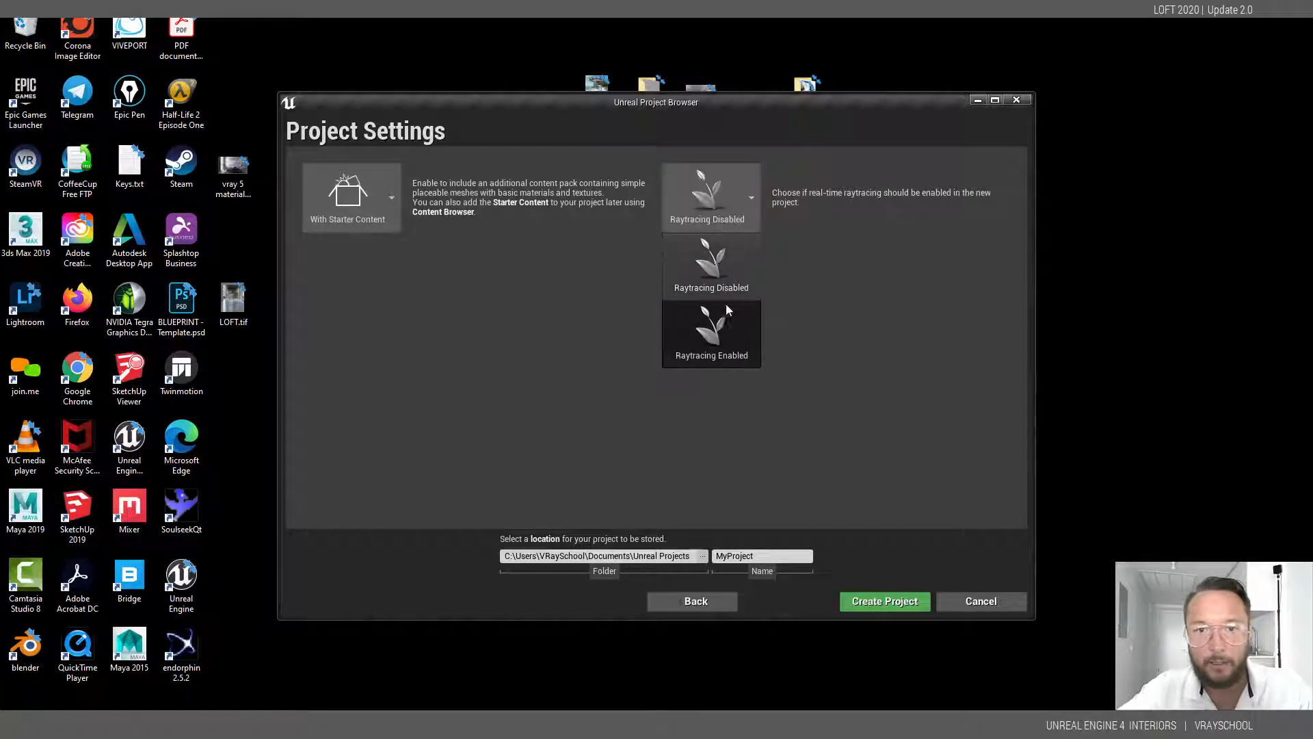
click(860, 309)
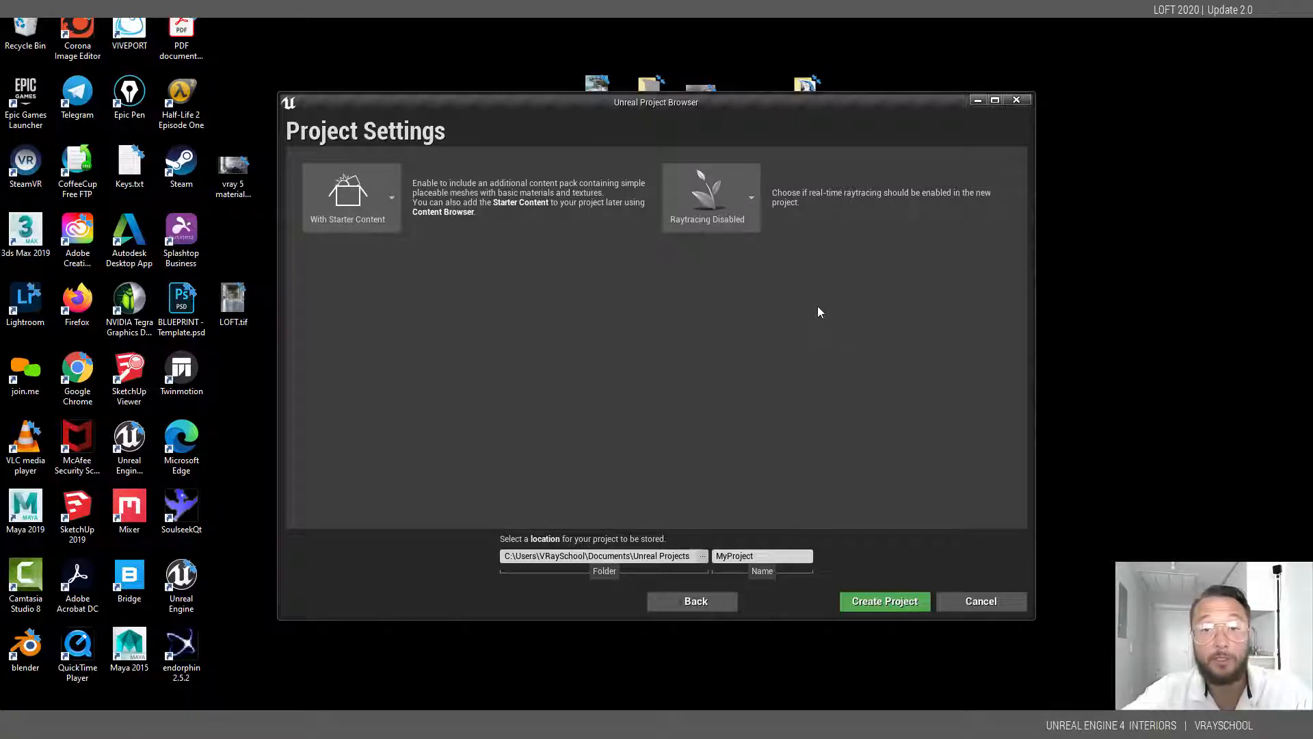
click(752, 555)
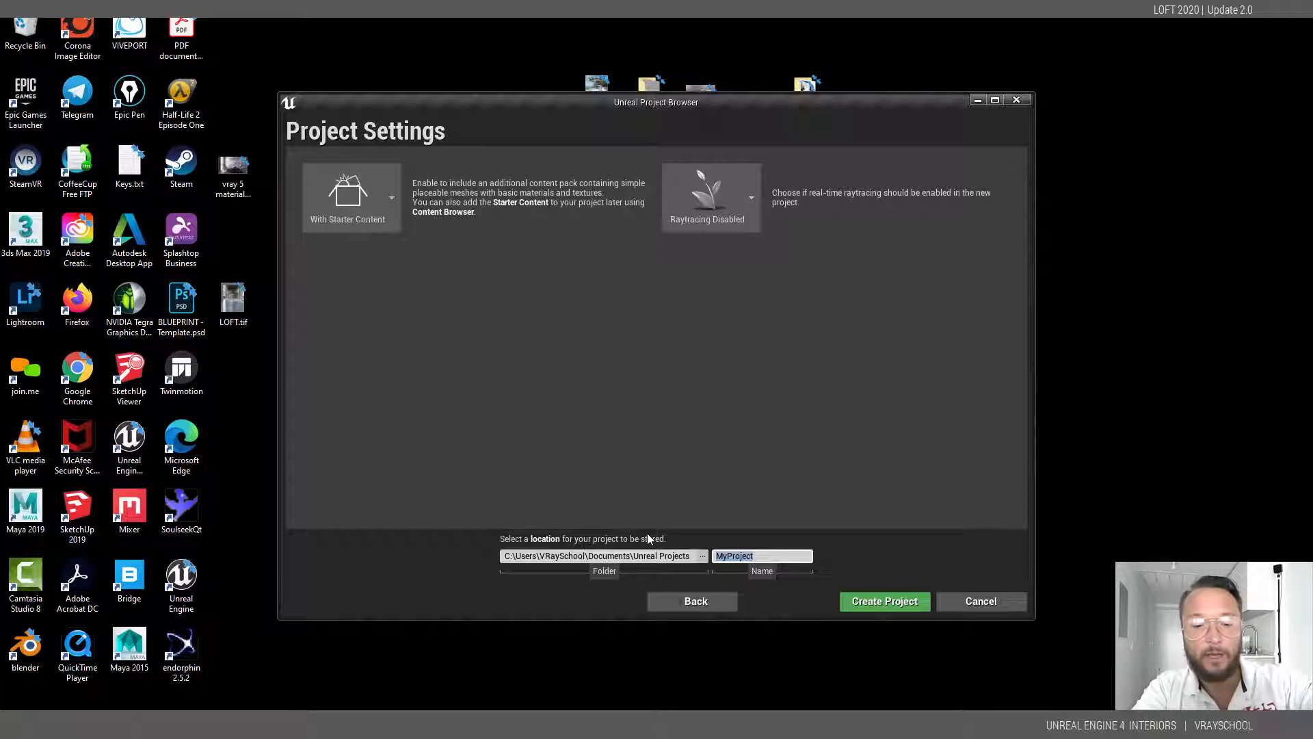
text(LOFT2020)
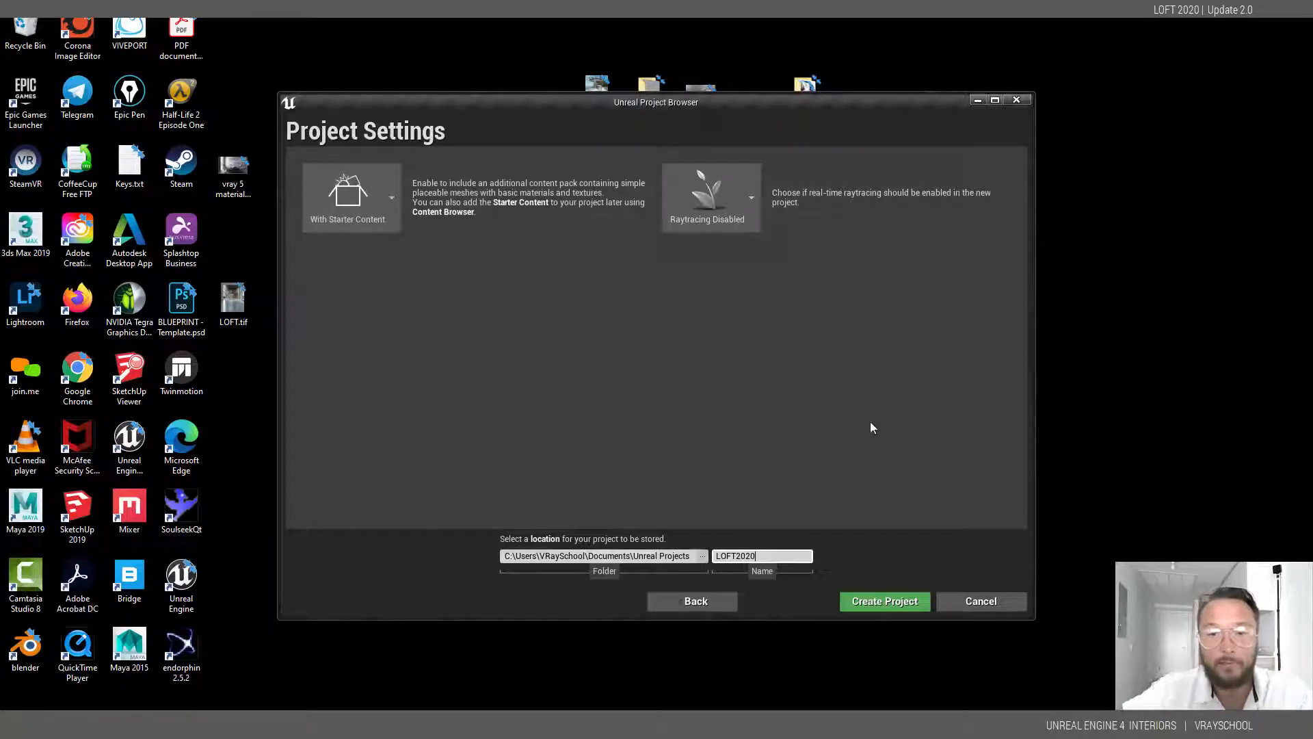
click(885, 601)
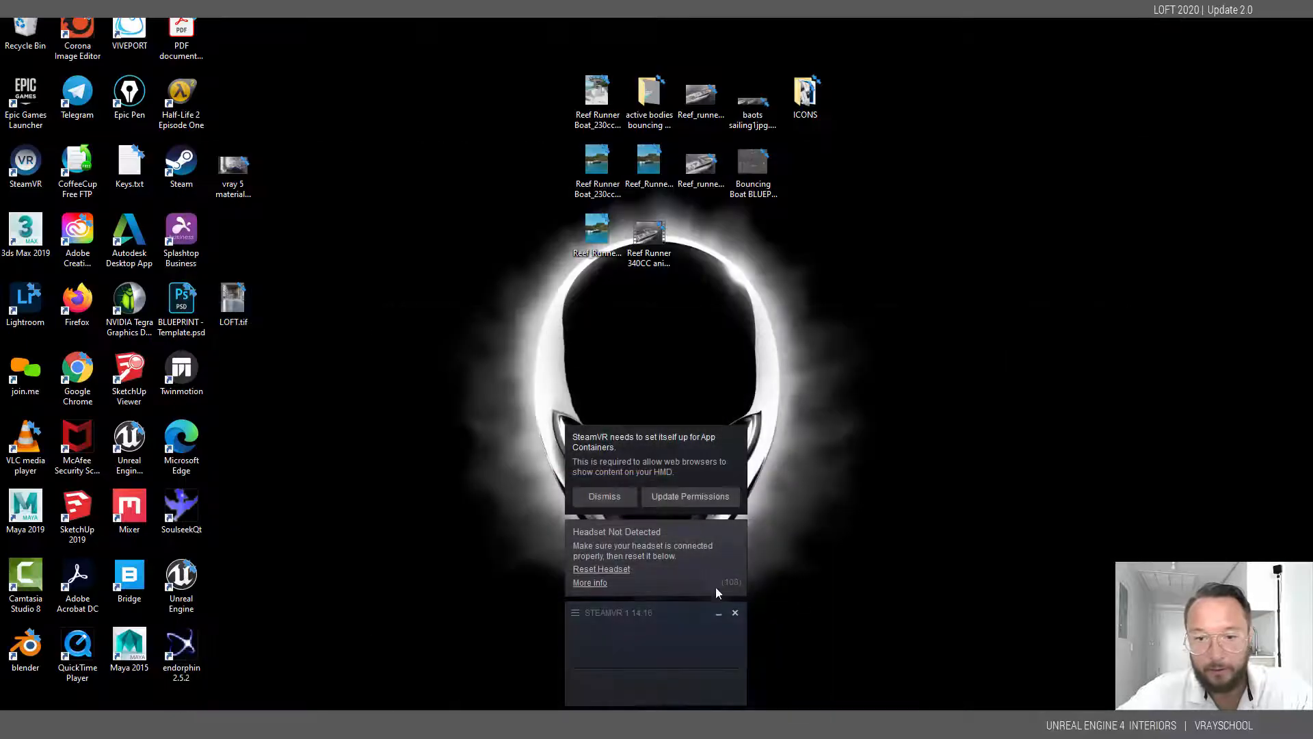
click(735, 612)
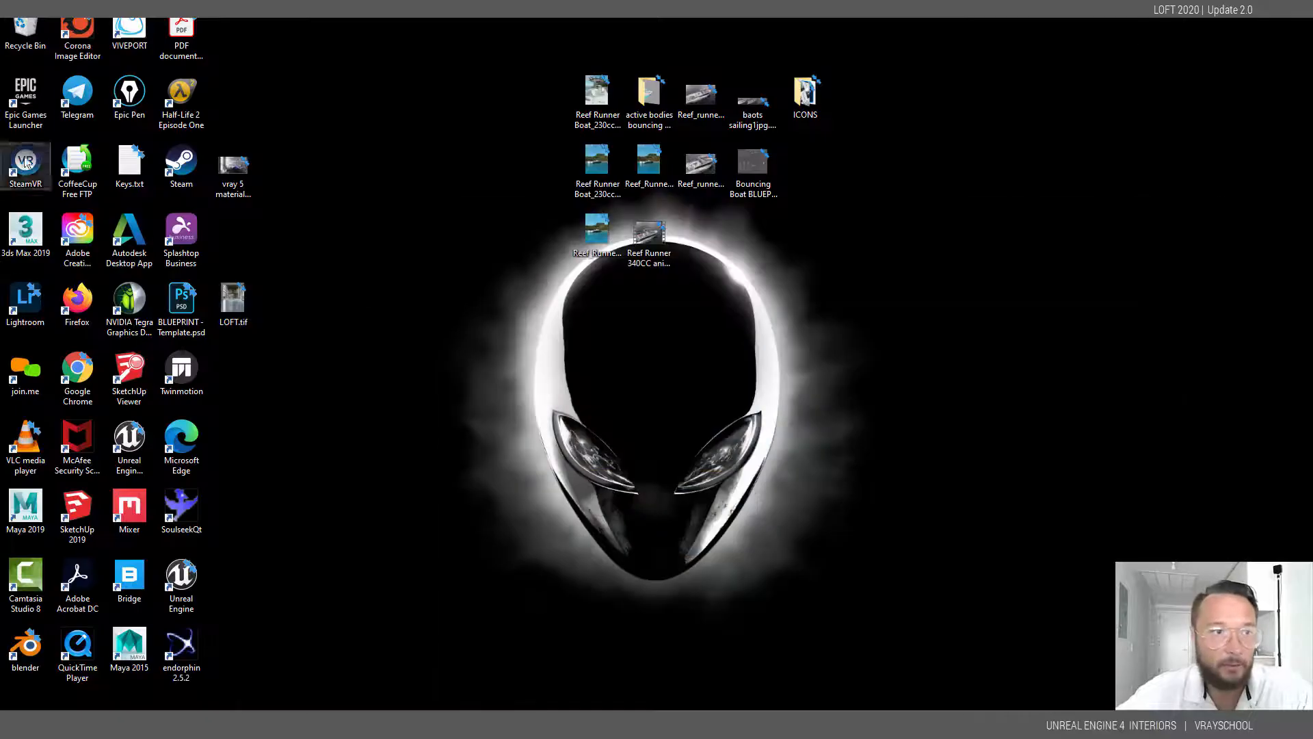
Step: Add the Automotive Beach Scene asset from the Epic Games Launcher library vault to the LOFT2020 project
double_click(26, 103)
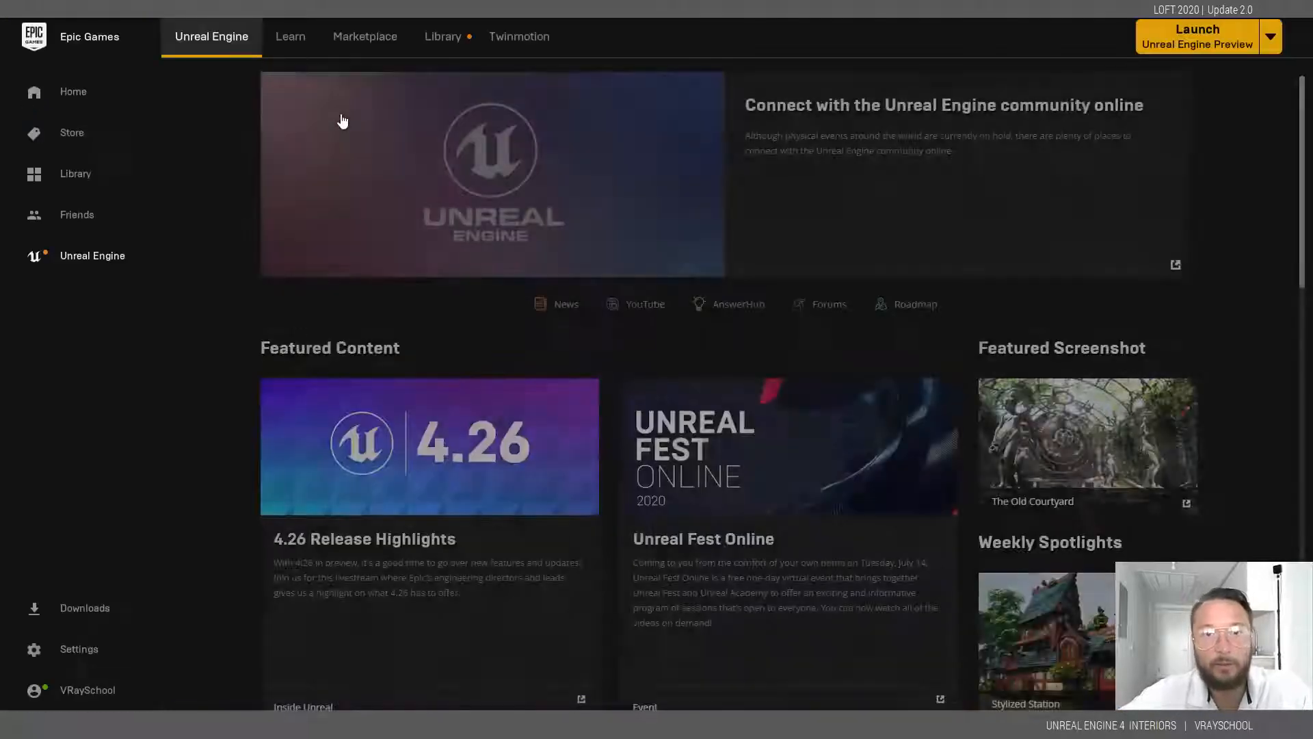
click(433, 55)
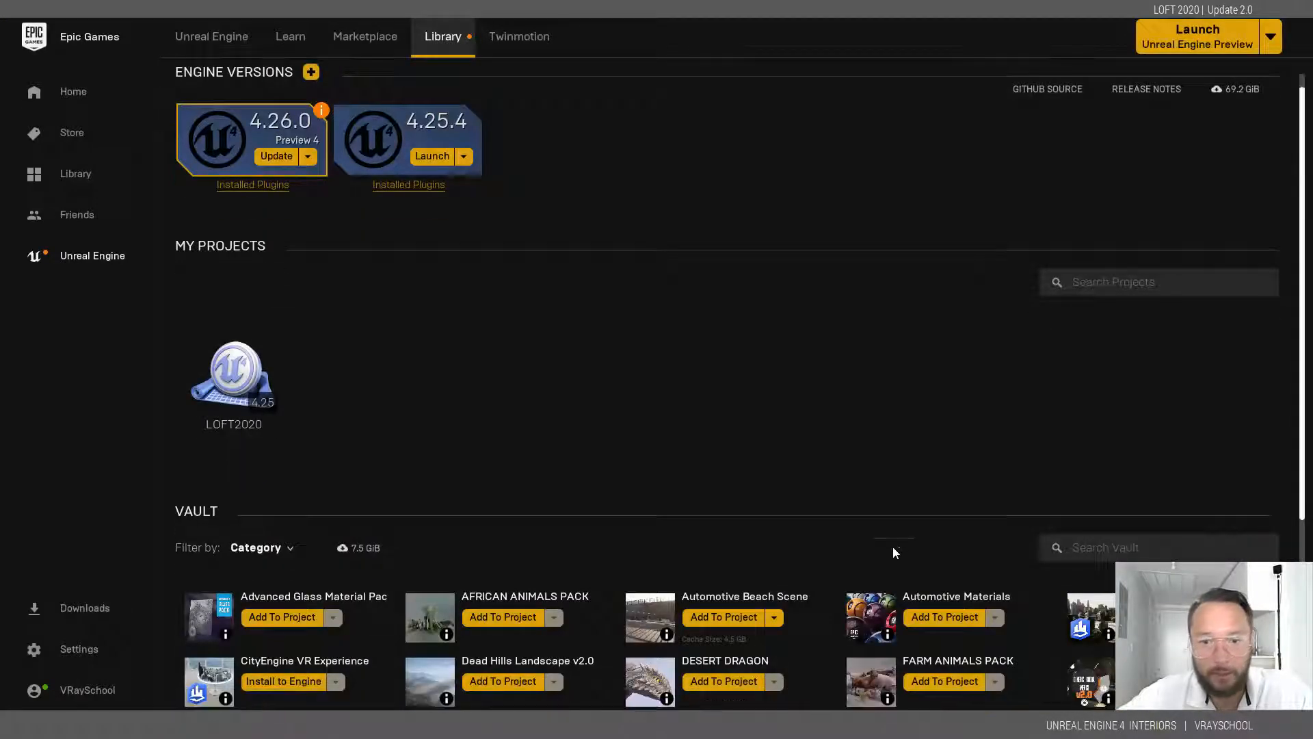
click(723, 617)
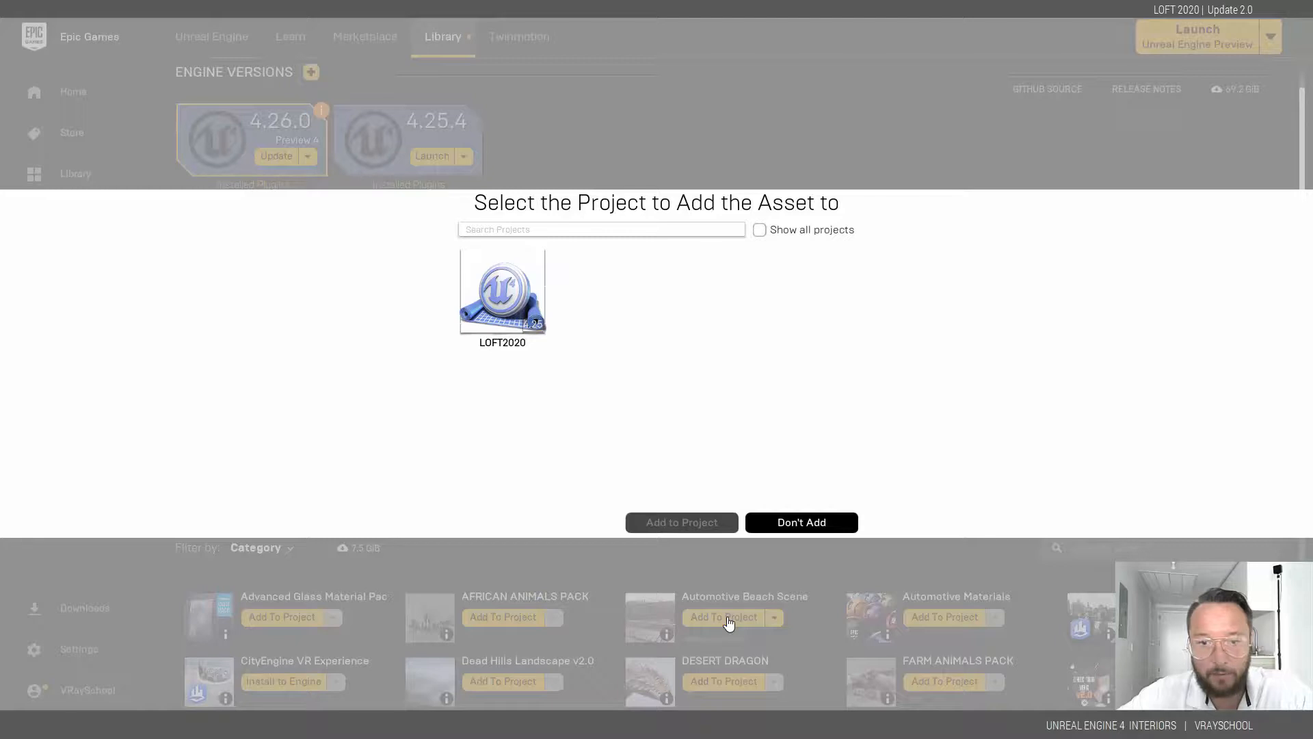
click(496, 274)
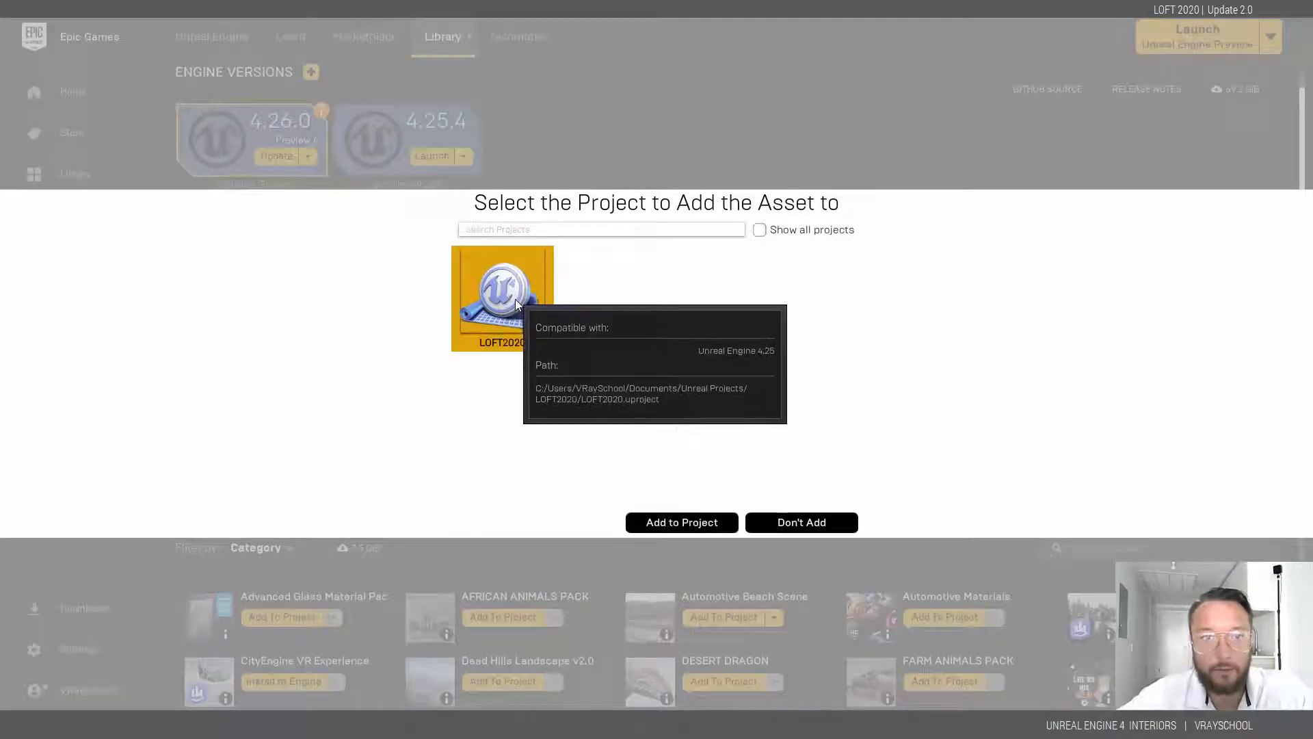
click(672, 520)
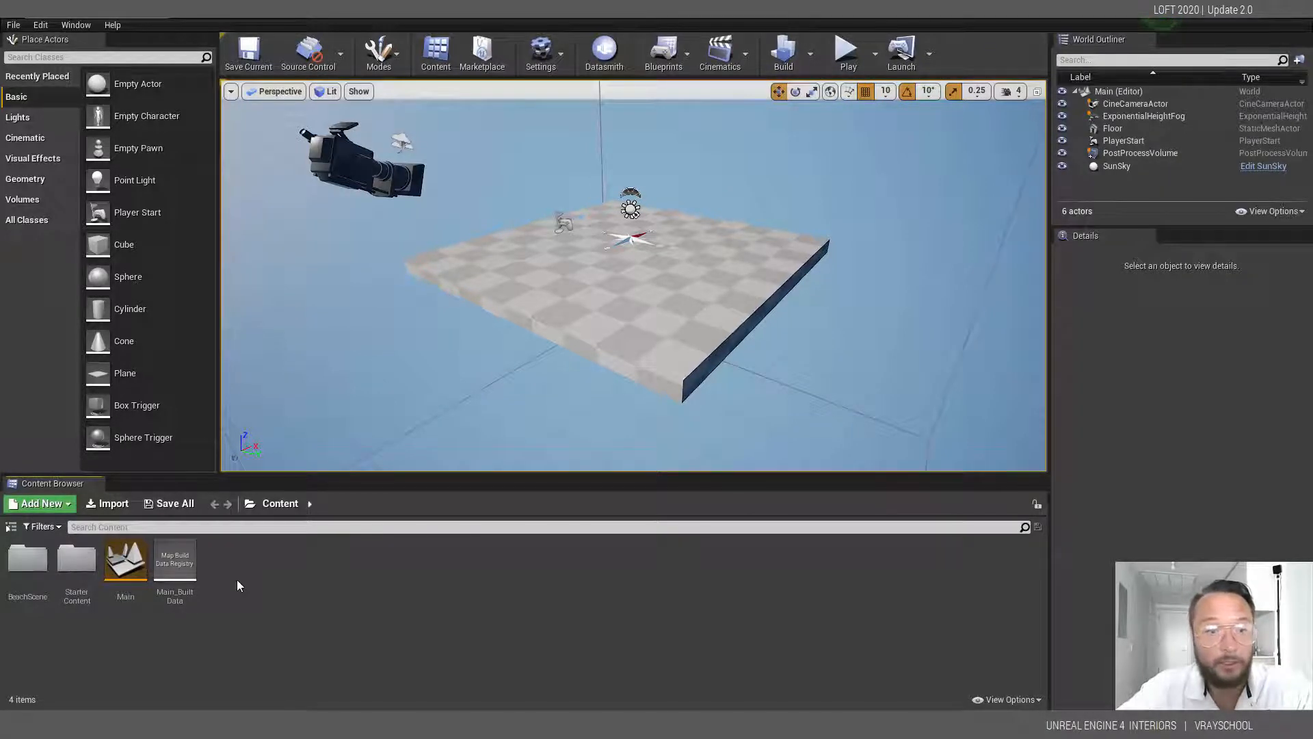
Step: Open the Beach_P level from the BeachScene Maps folder in the Unreal Editor project content
click(29, 560)
double_click(29, 561)
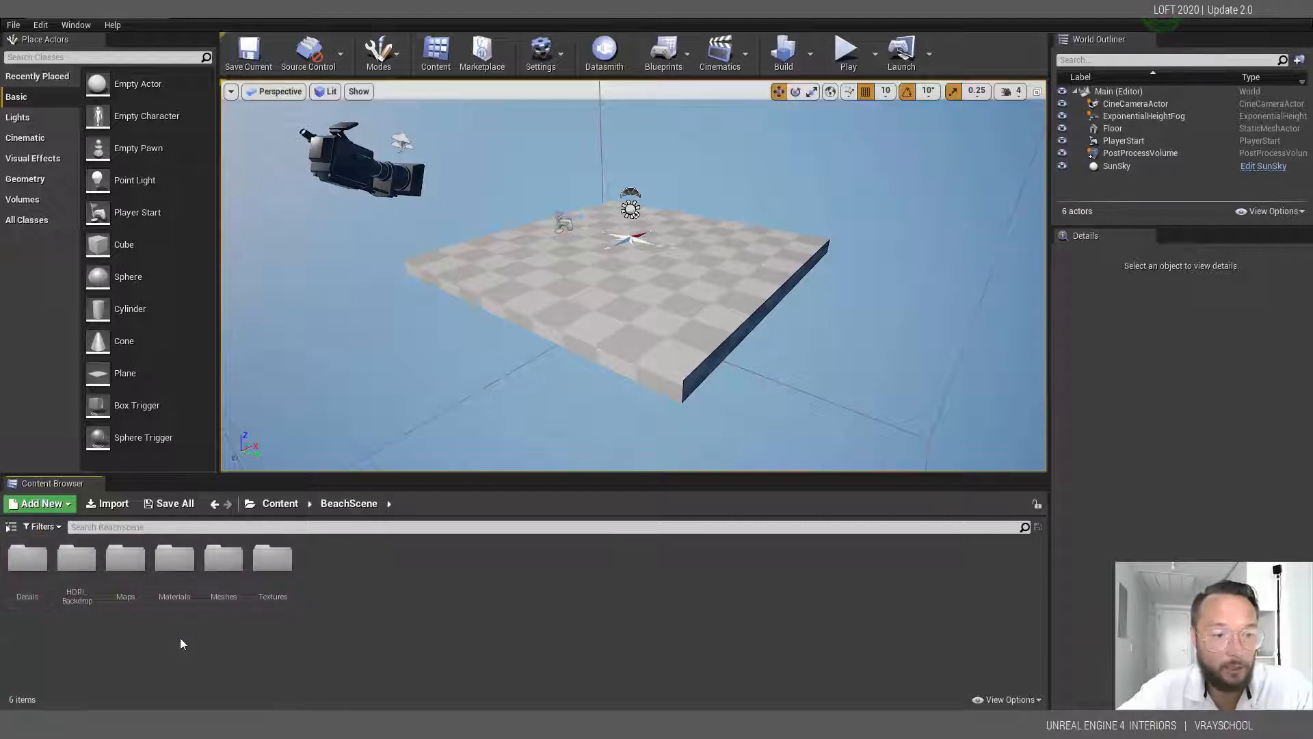
click(125, 557)
double_click(125, 557)
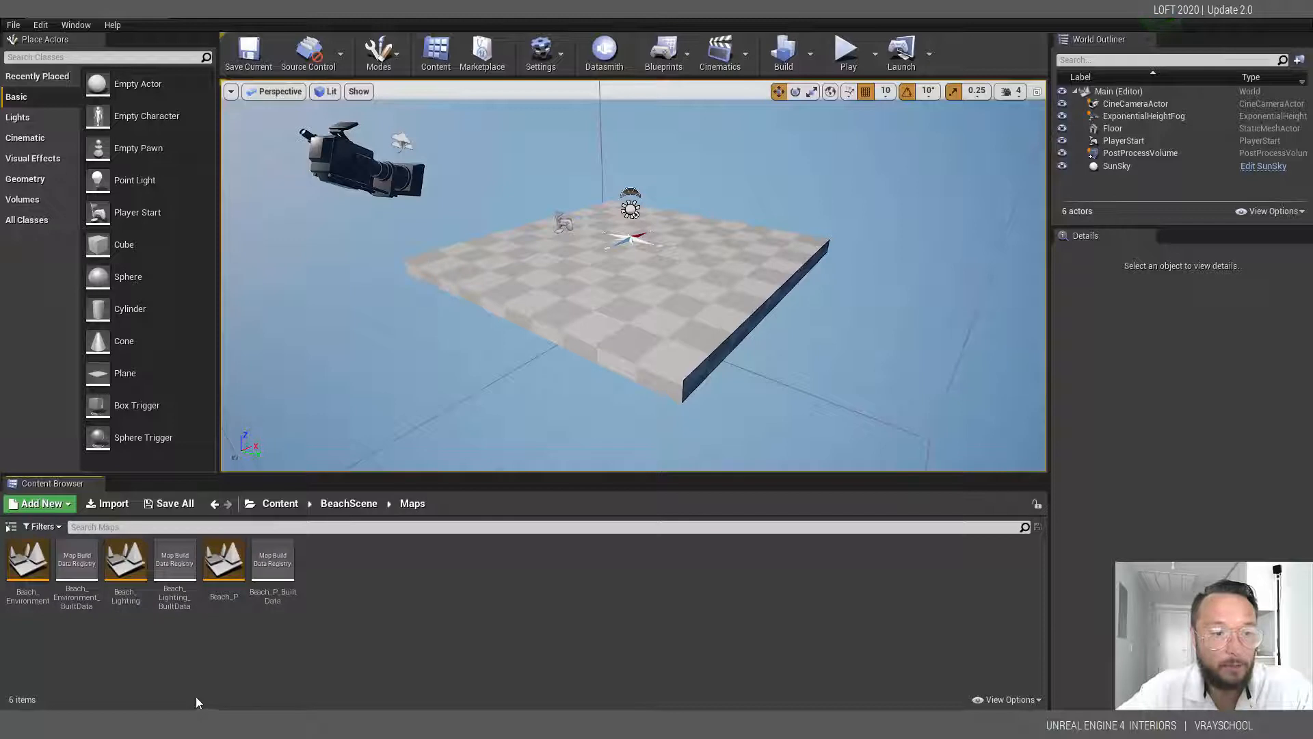
click(24, 577)
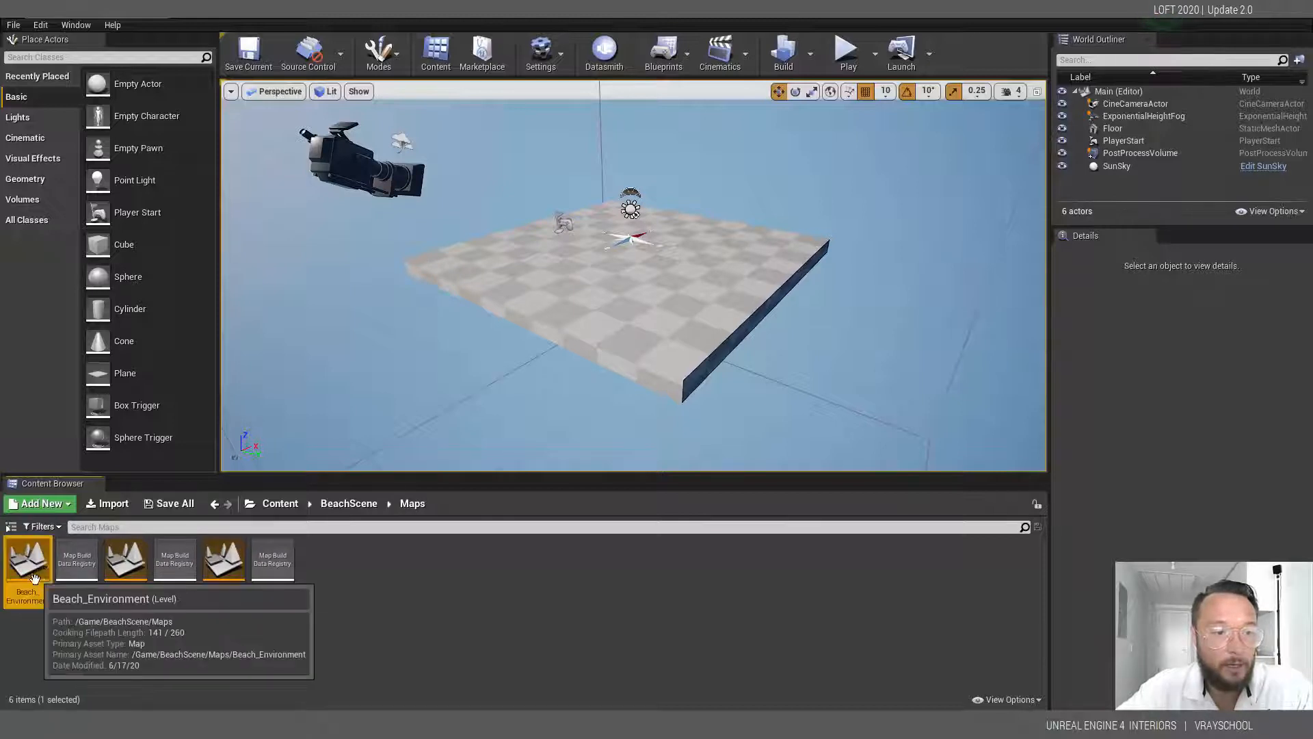
click(125, 571)
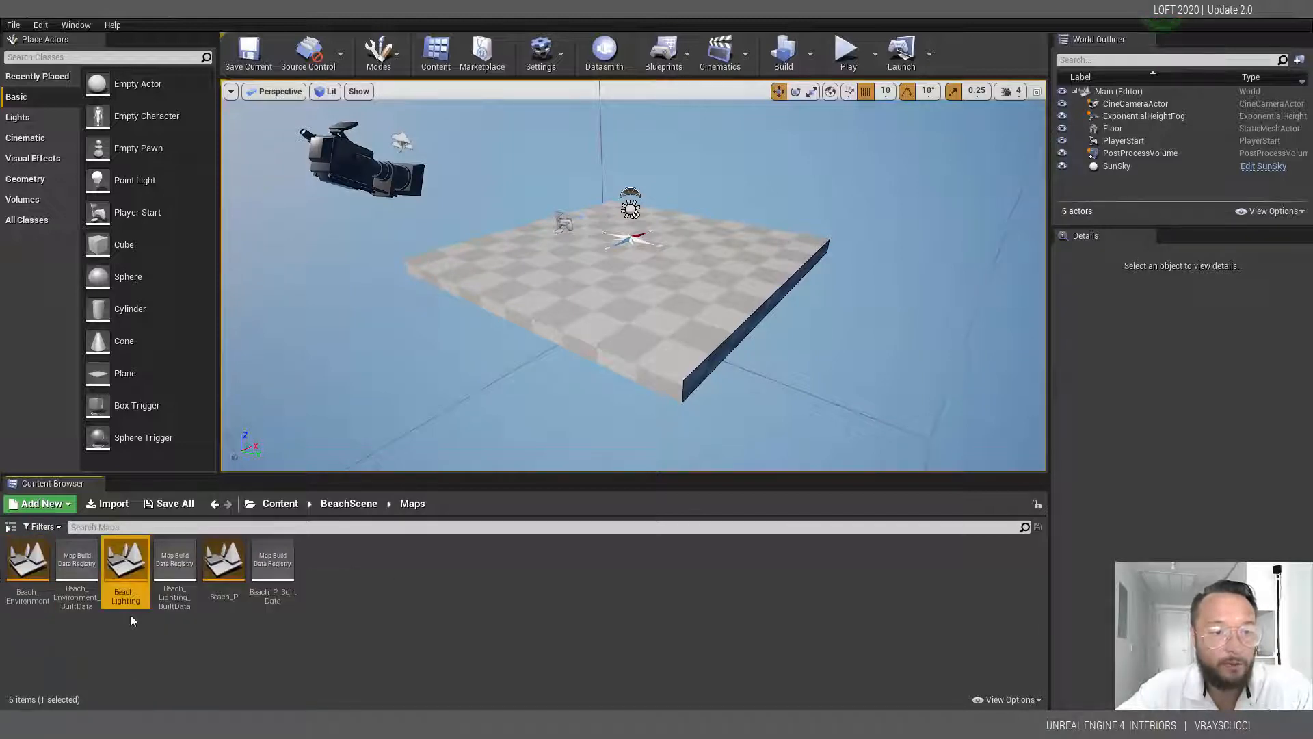
click(229, 596)
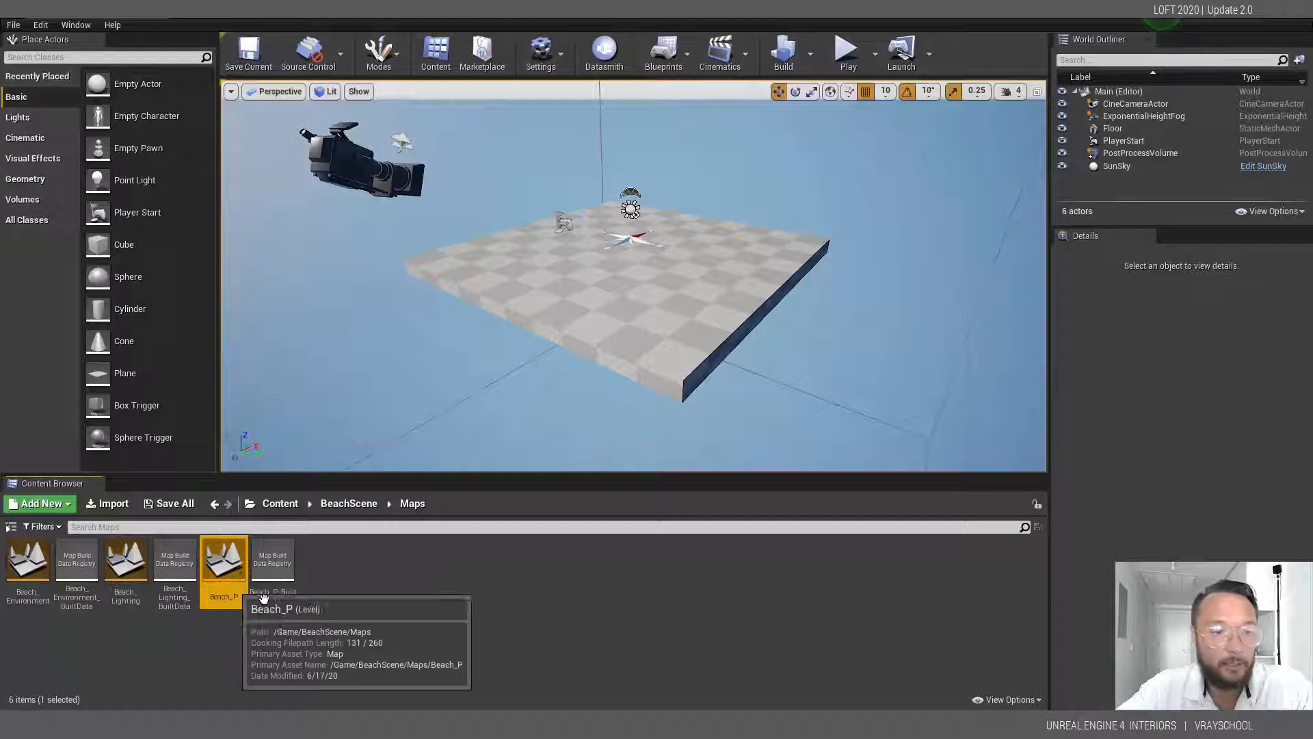
double_click(231, 565)
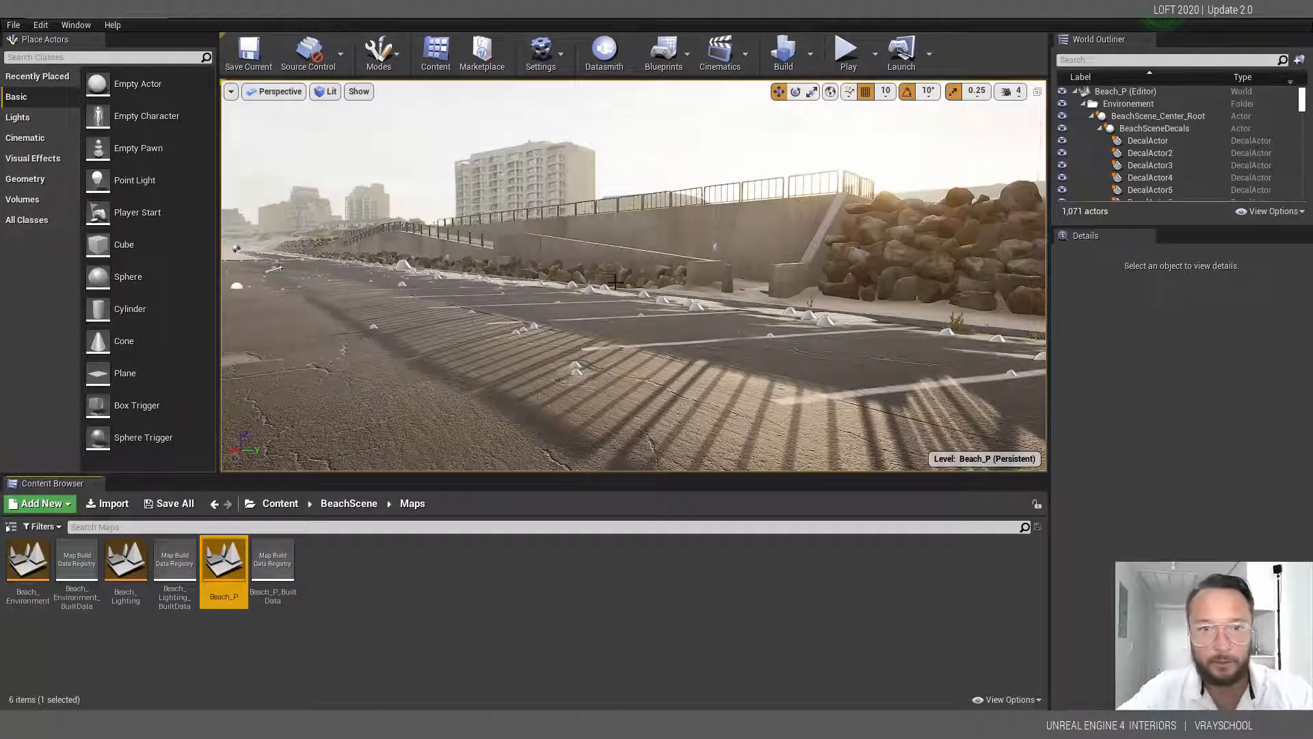
Step: Play the Beach_P level, move through the parking lot and beach to inspect the surroundings, and end the play session
click(850, 52)
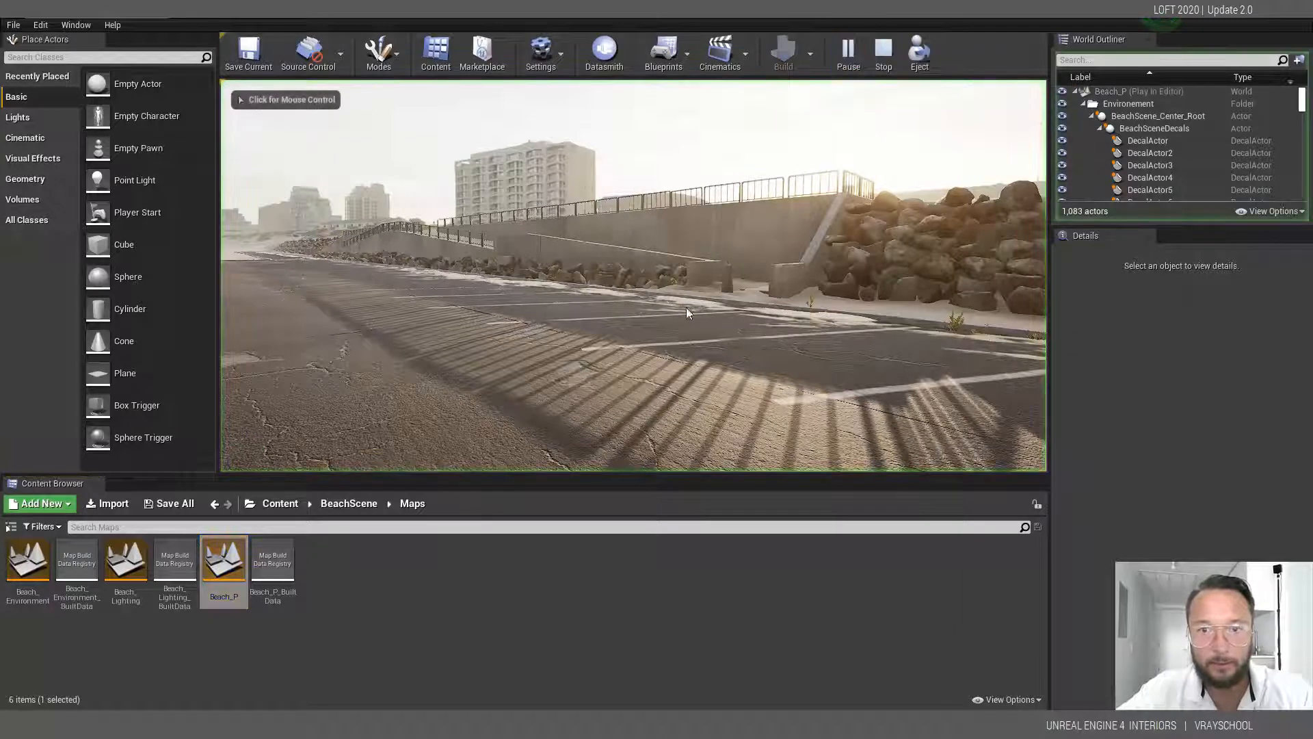
click(633, 273)
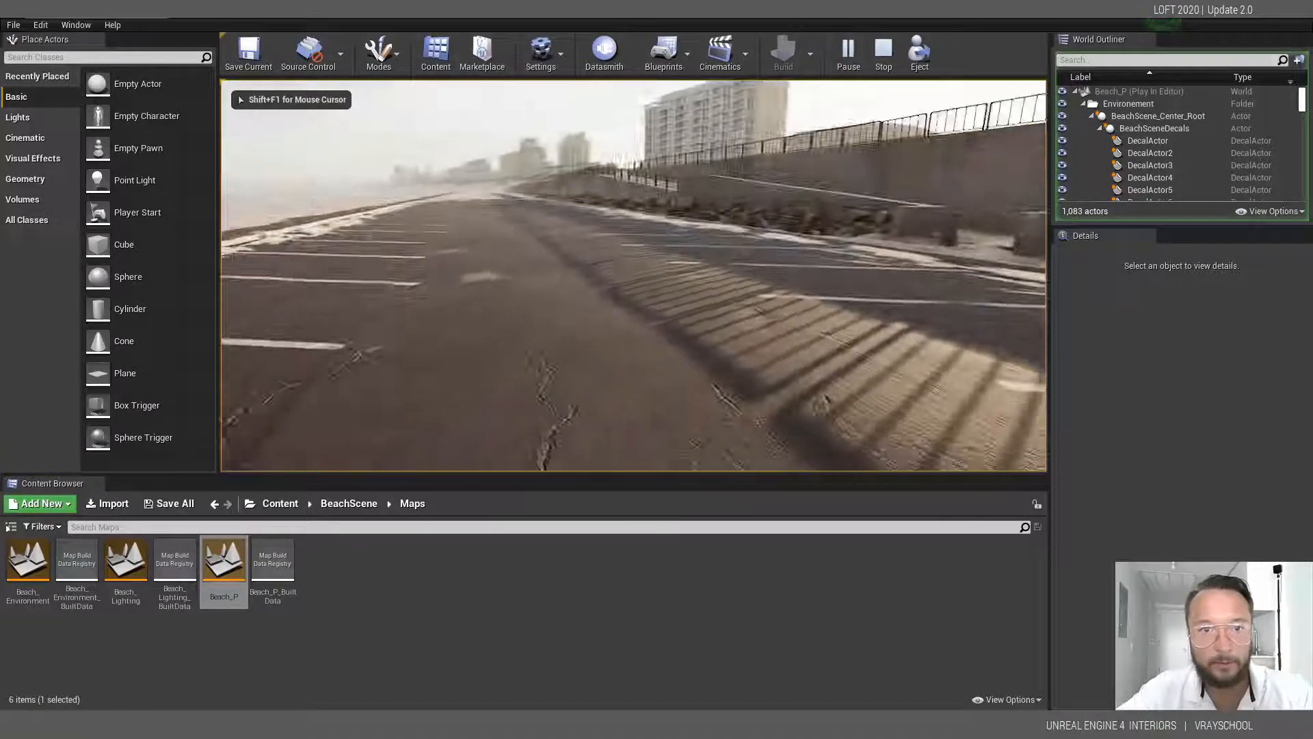
key(w)
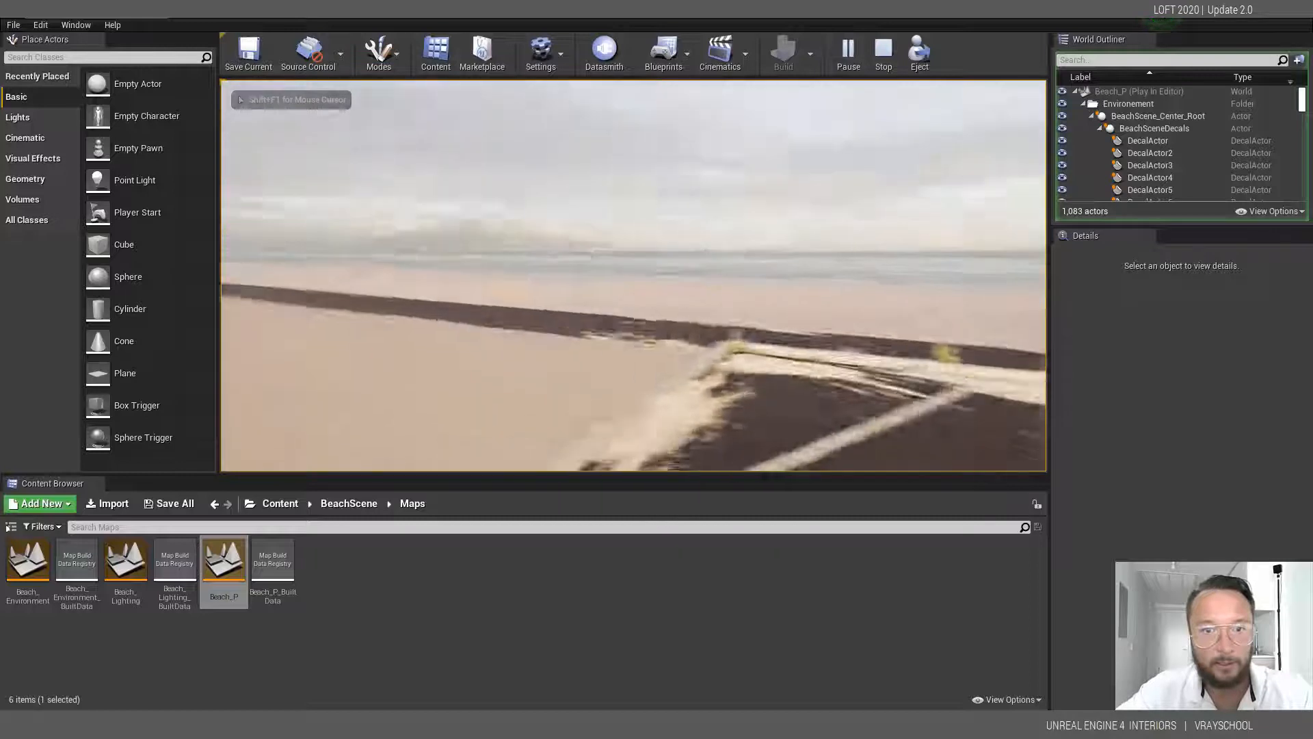
key(w)
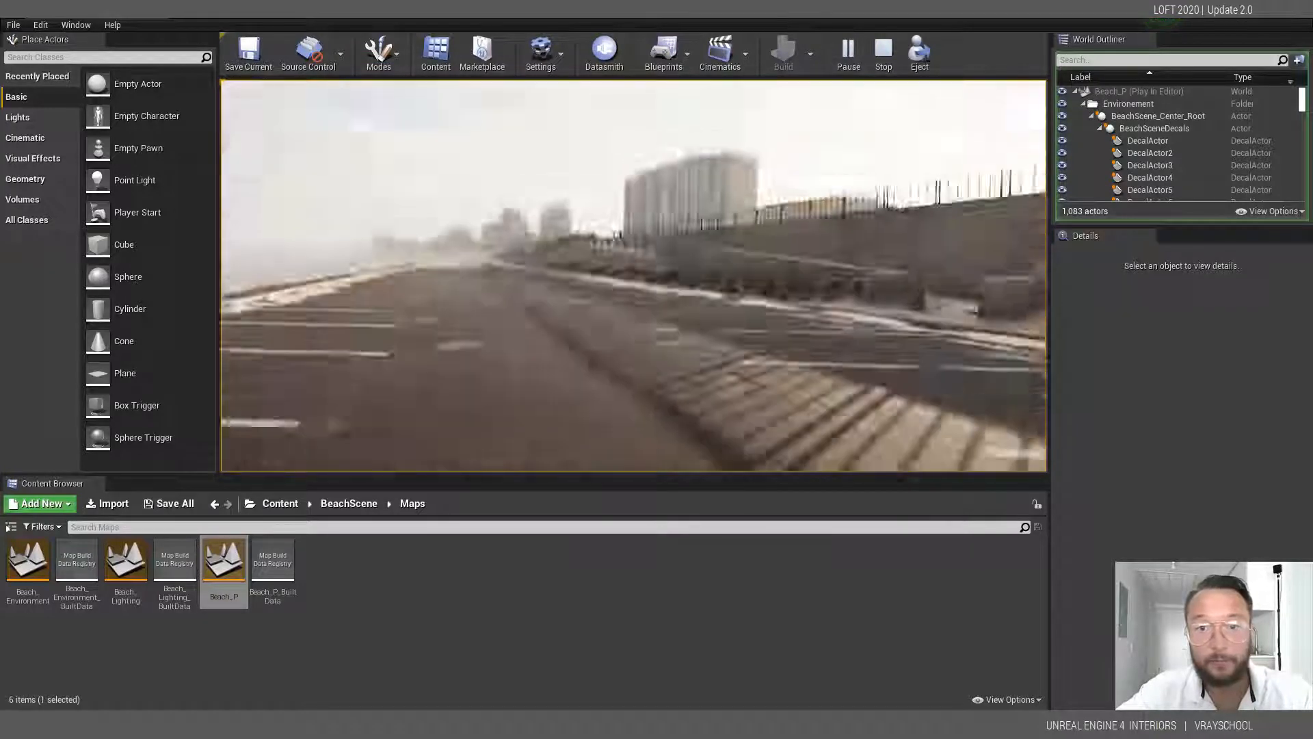
key(w)
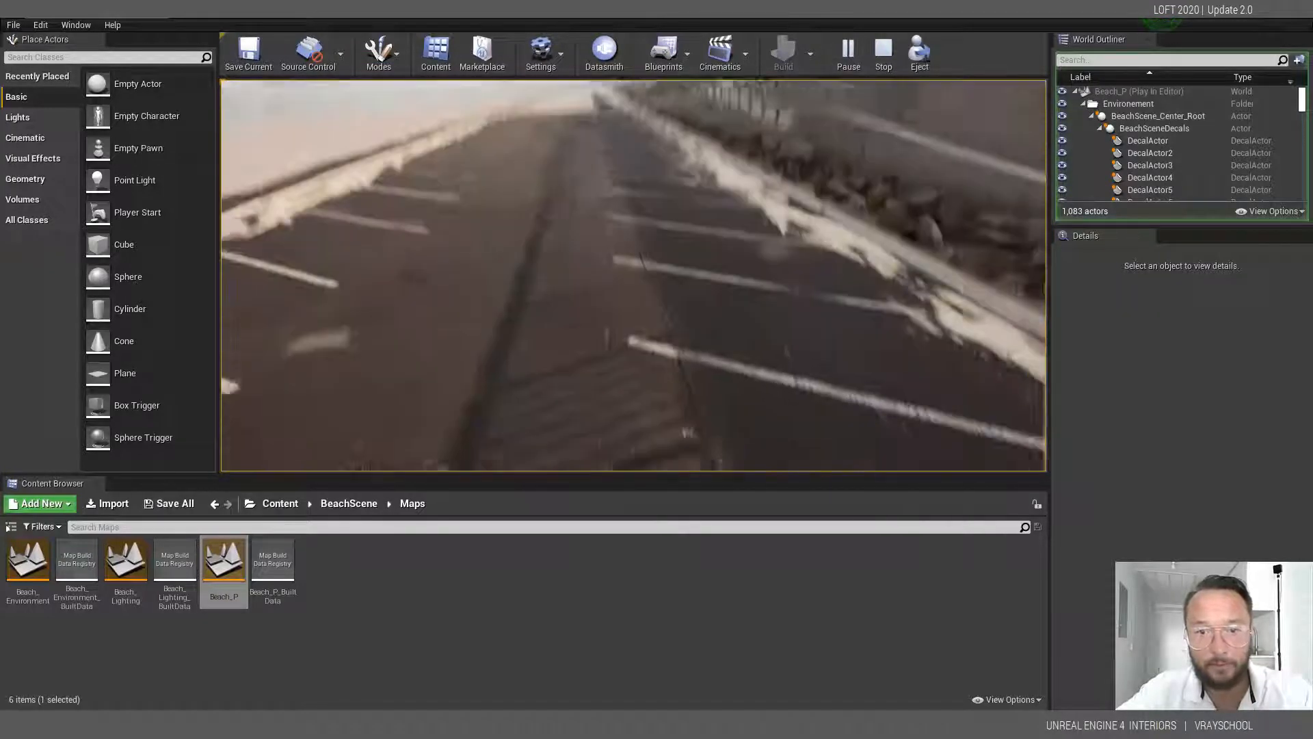
key(w)
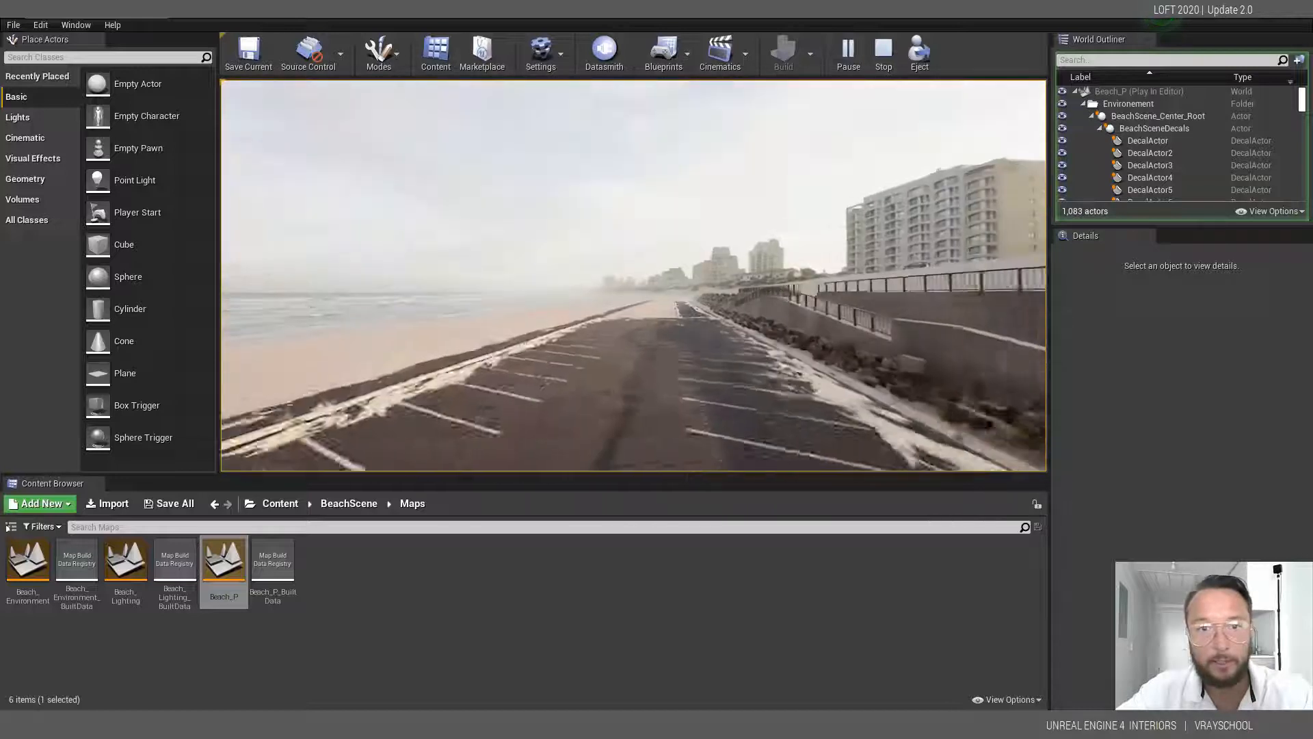
key(w)
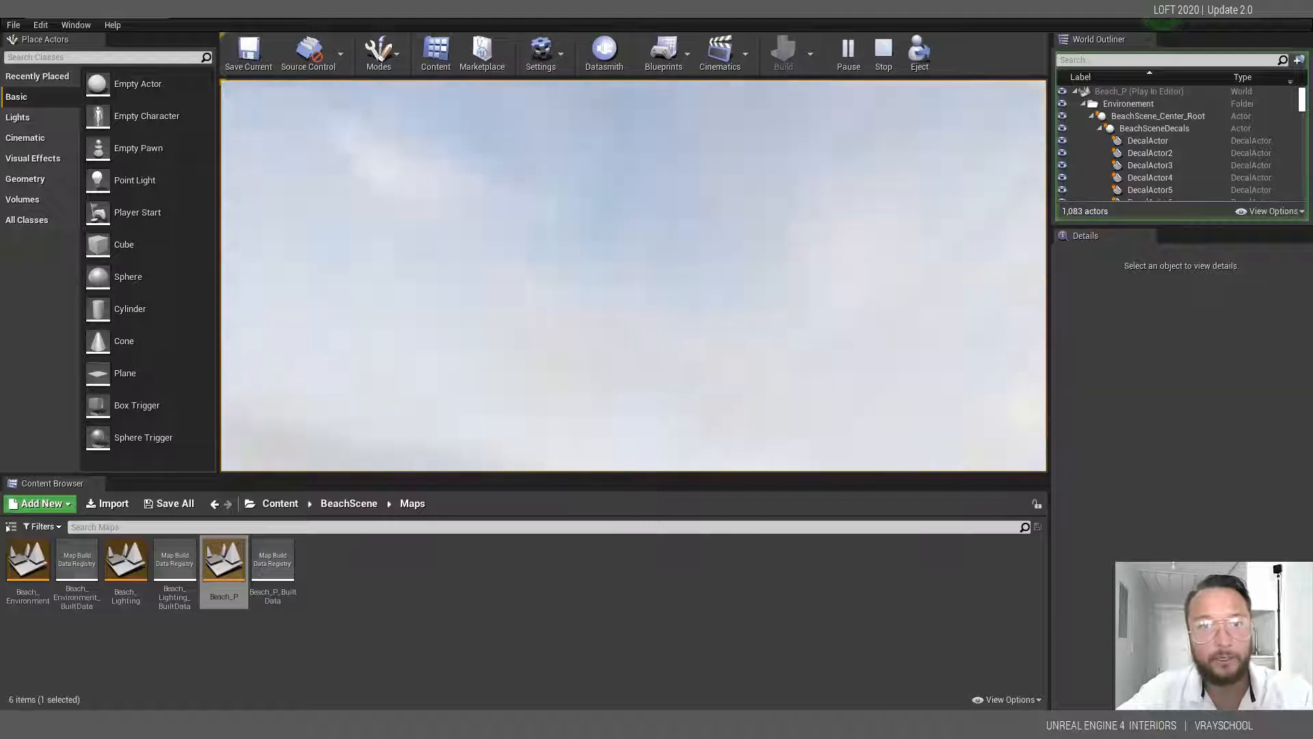
key(w)
key(Escape)
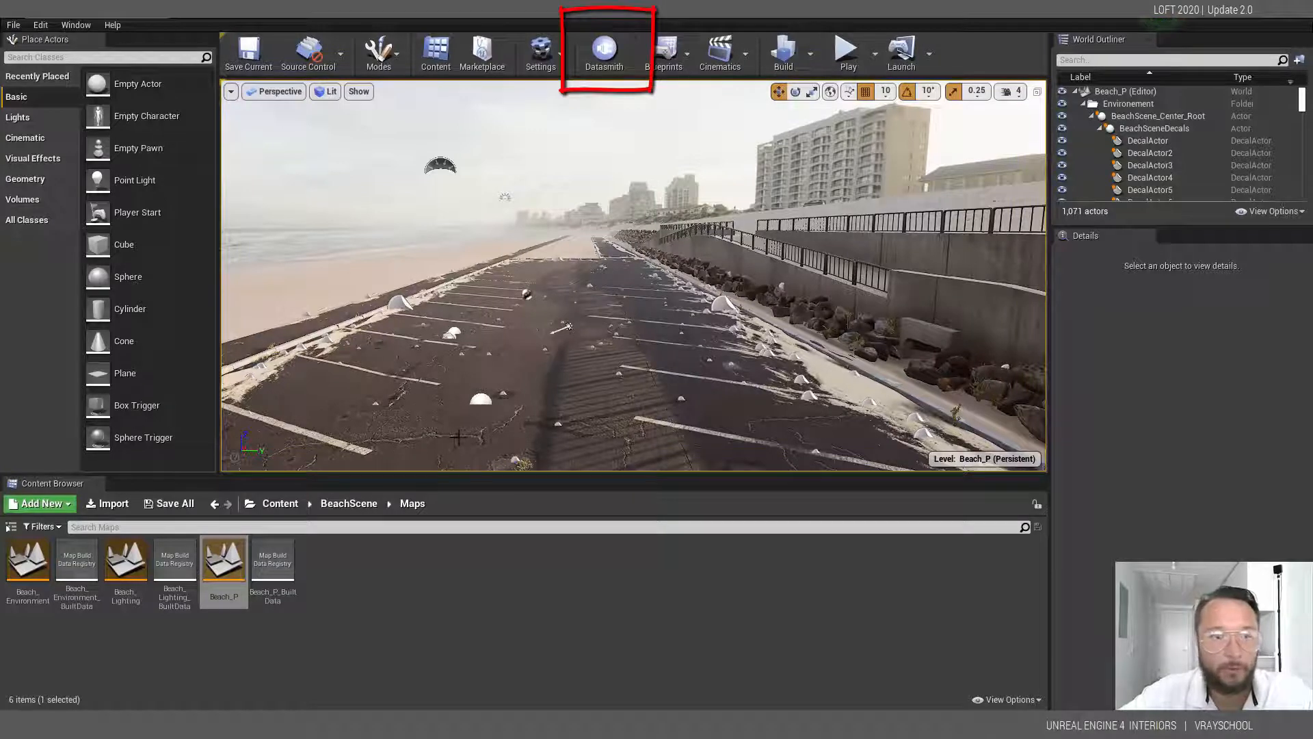
Step: Import LOFT2020.udatasmith from the 3dsMax export folder into Content with geometry, materials and textures, lights, cameras and animations
click(605, 51)
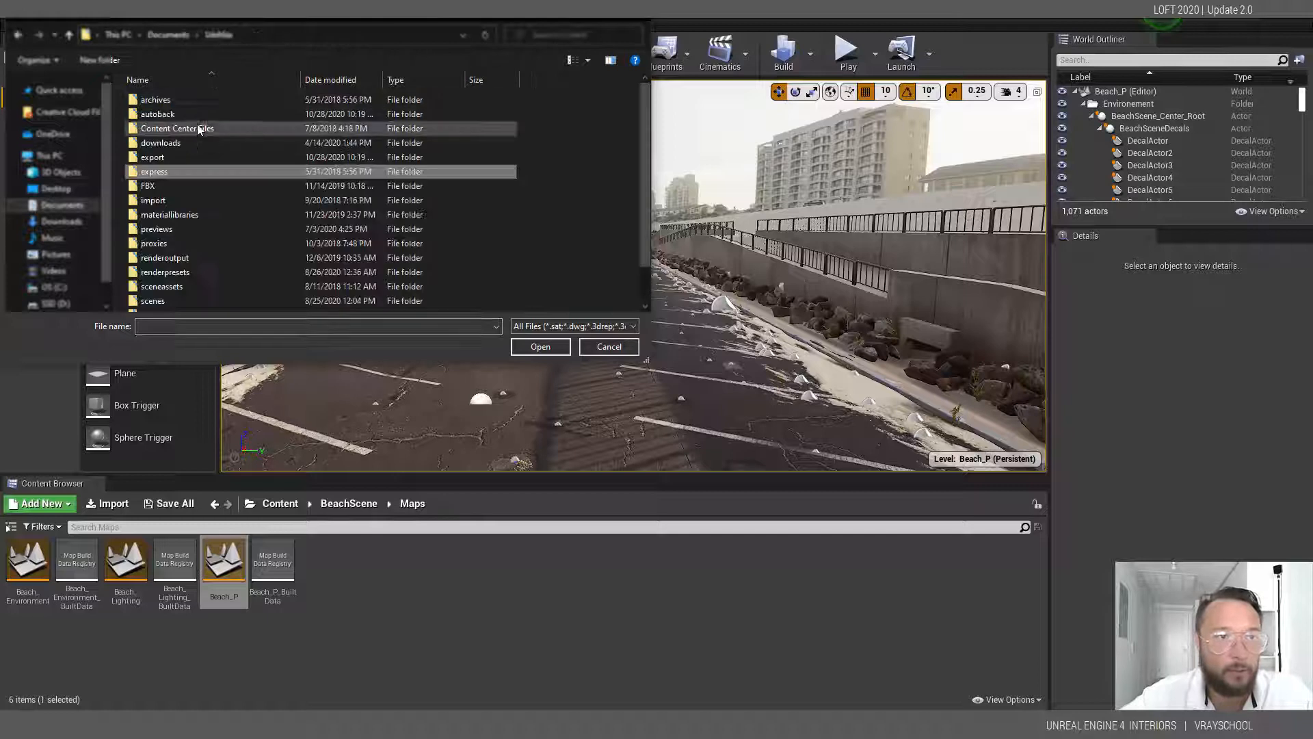
double_click(188, 156)
click(186, 115)
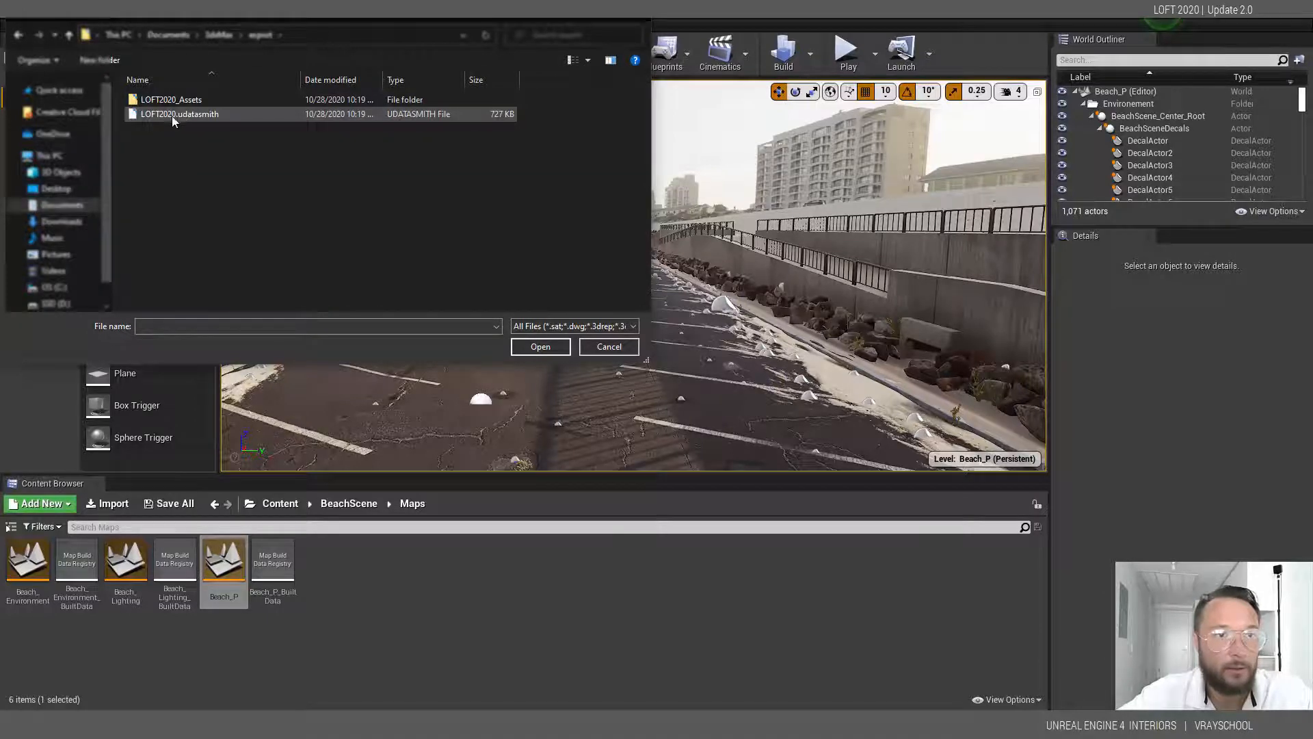
click(549, 346)
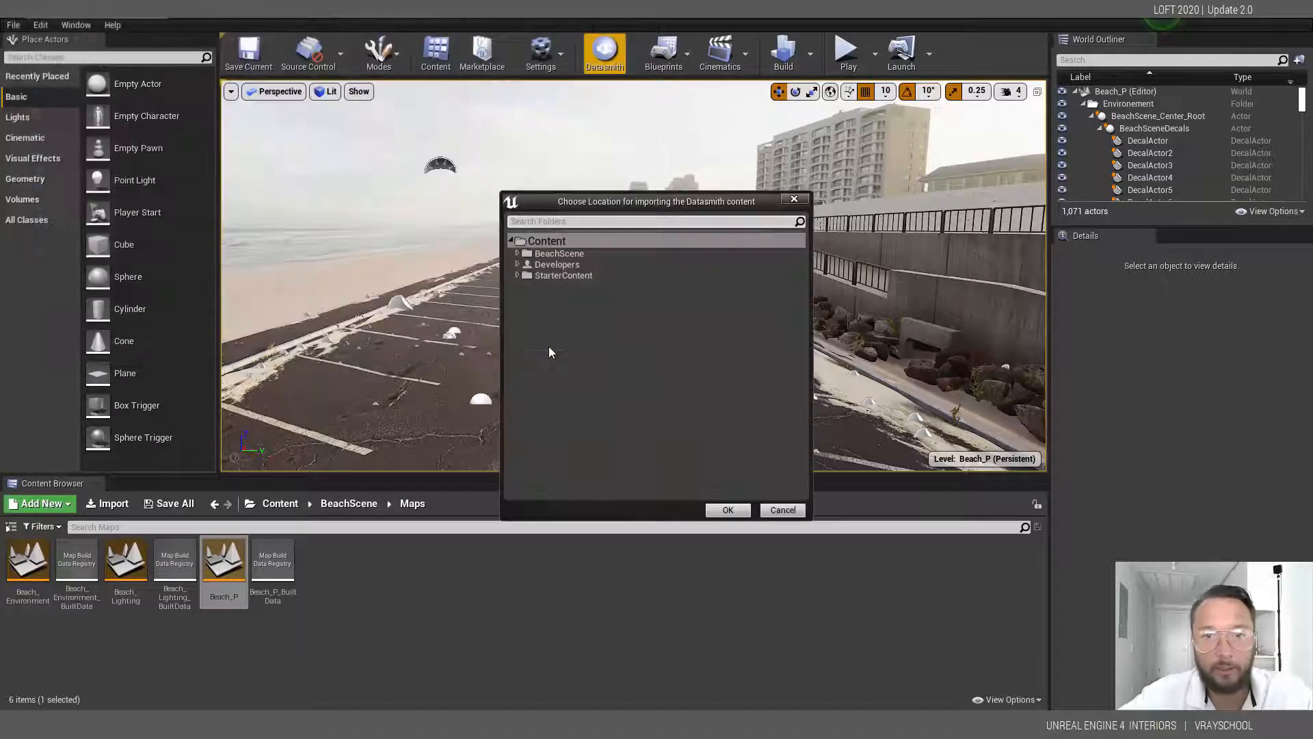
click(729, 510)
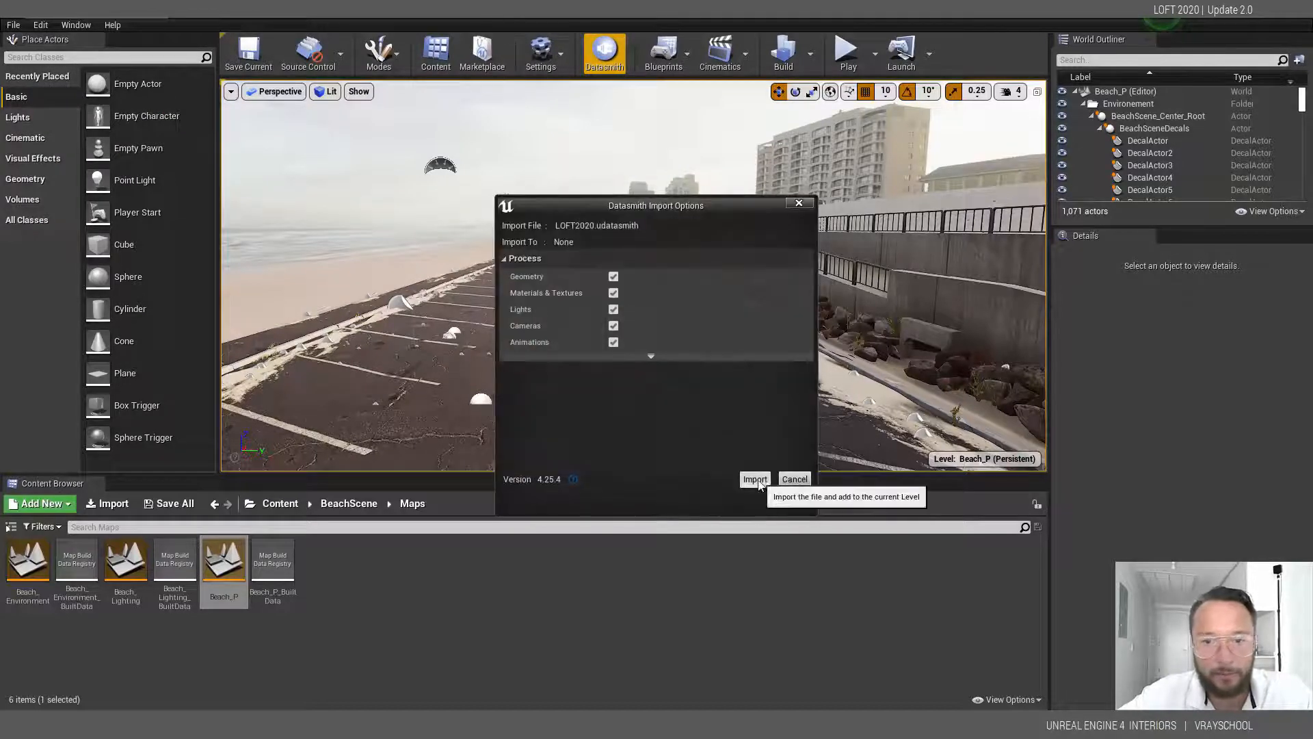
click(756, 479)
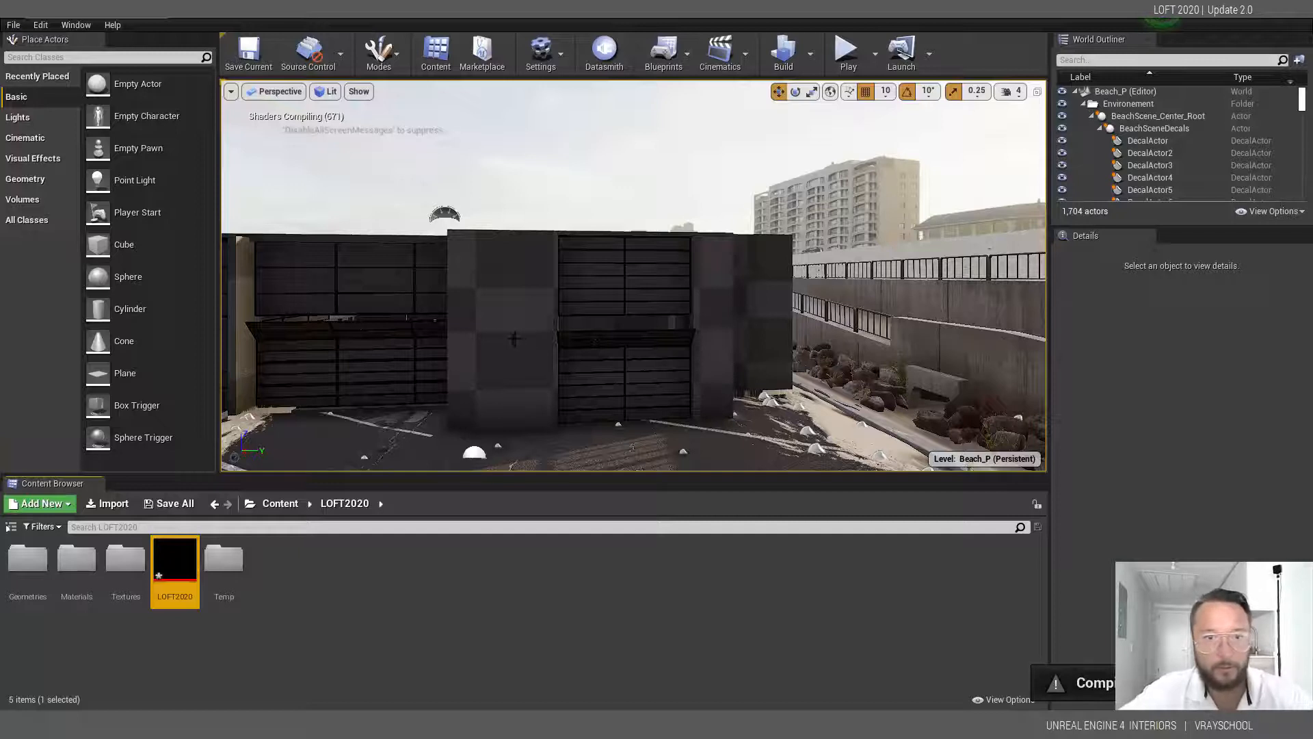
Step: Examine how the imported loft sits in the beach parking lot, from ground level and from above its roof
right_drag(638, 297, 634, 299)
key(s)
key(e)
right_drag(489, 305, 517, 359)
key(e)
click(458, 305)
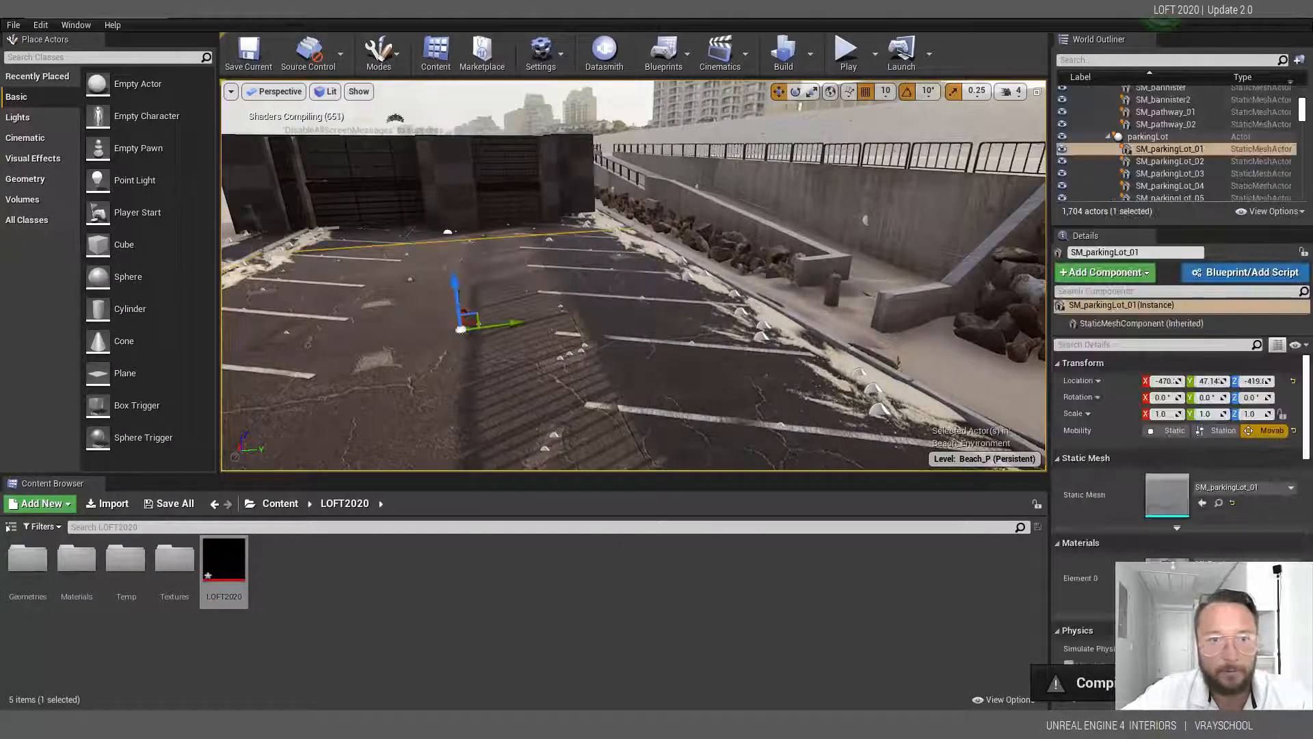
click(441, 175)
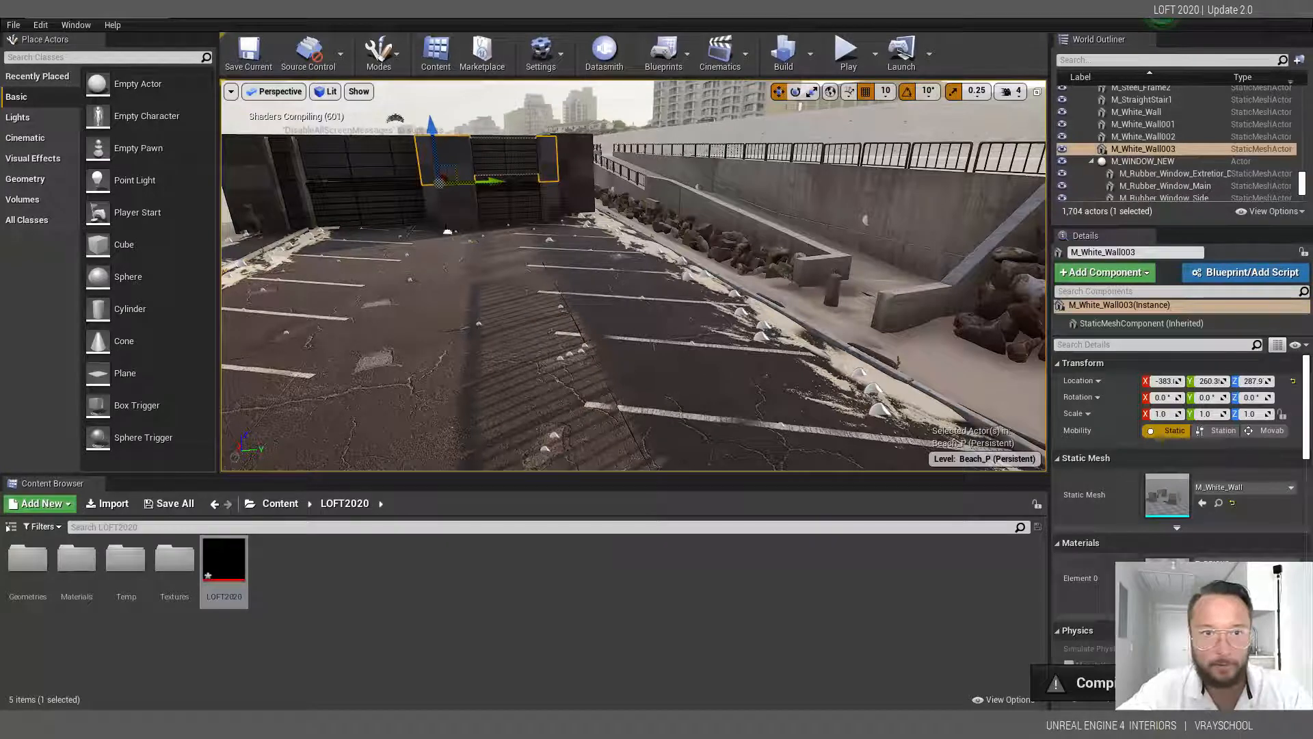
click(448, 231)
key(f)
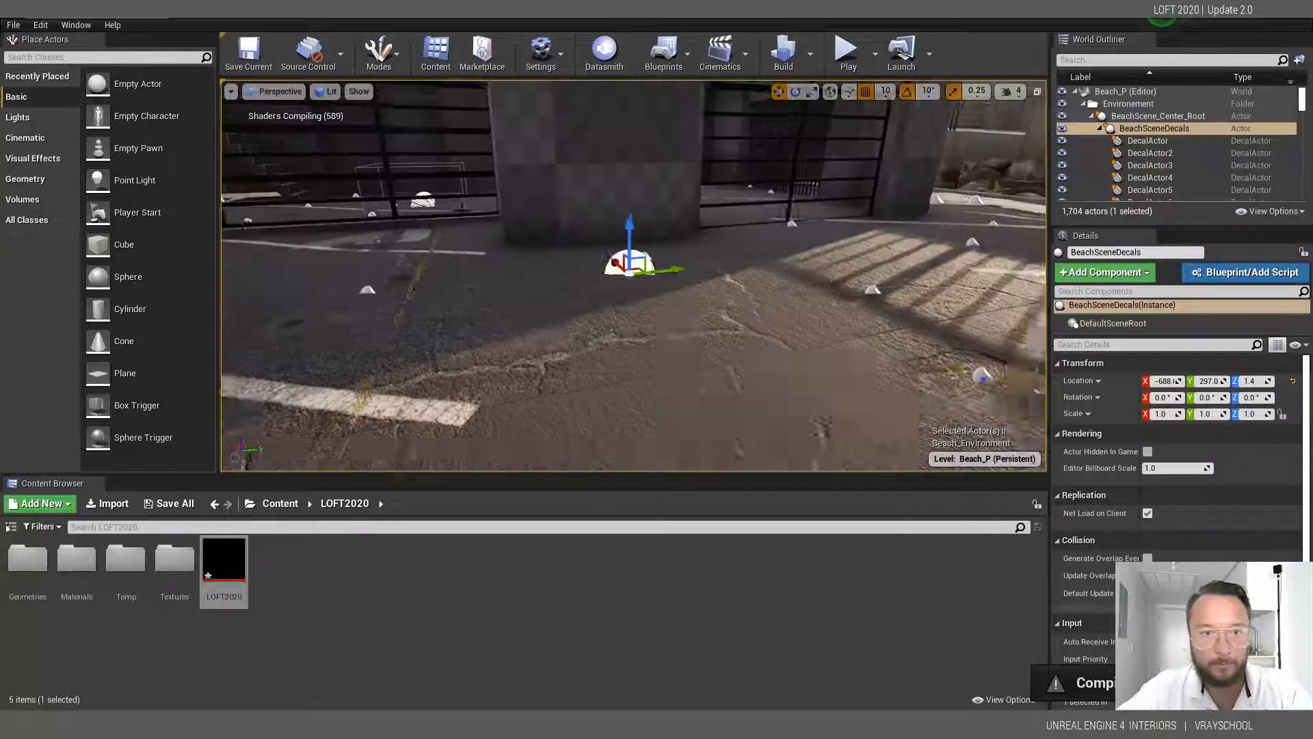
right_drag(585, 167, 528, 123)
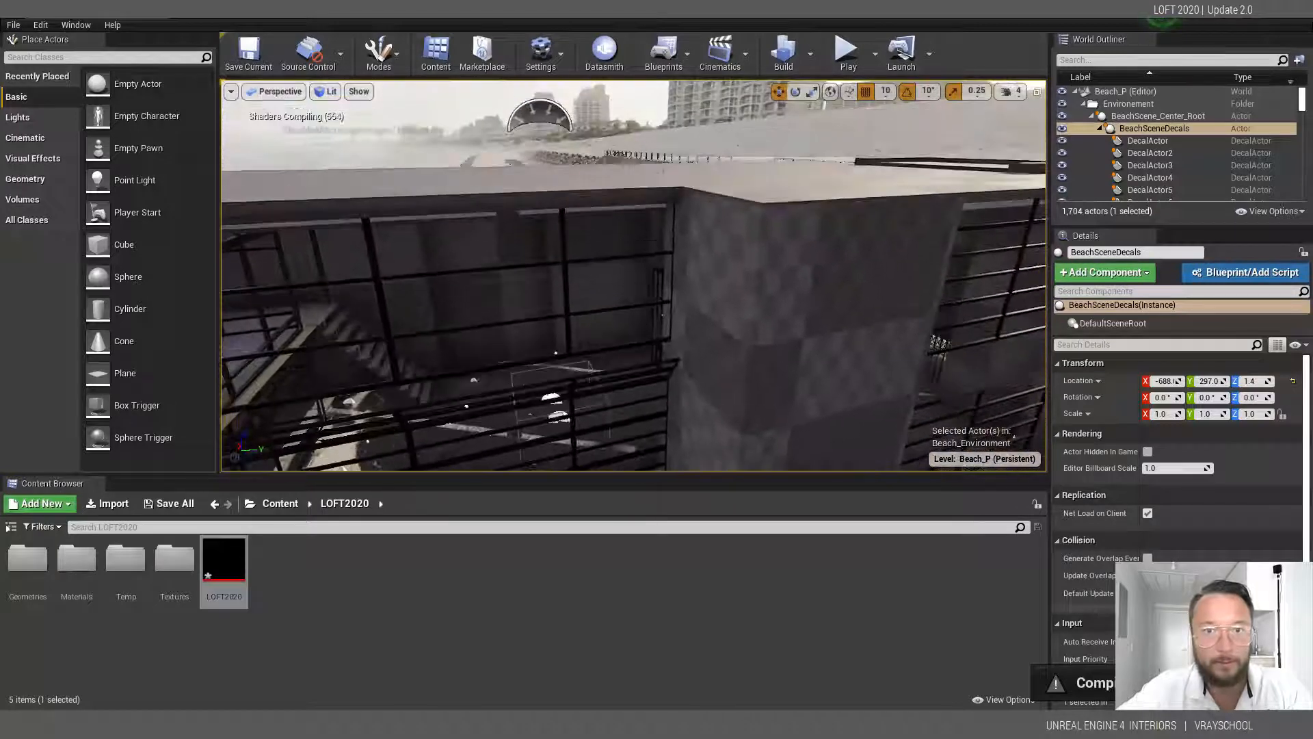
right_drag(758, 335, 668, 357)
scroll(739, 306, down, 5)
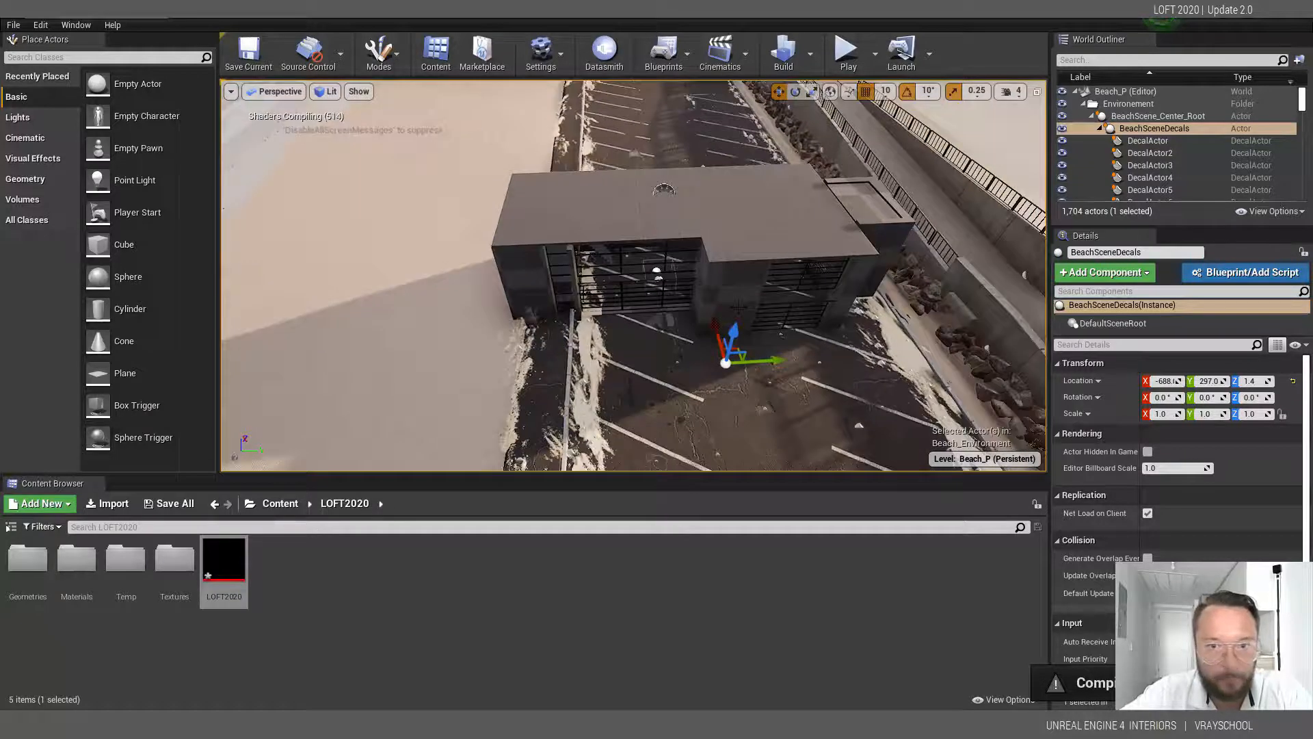
click(727, 253)
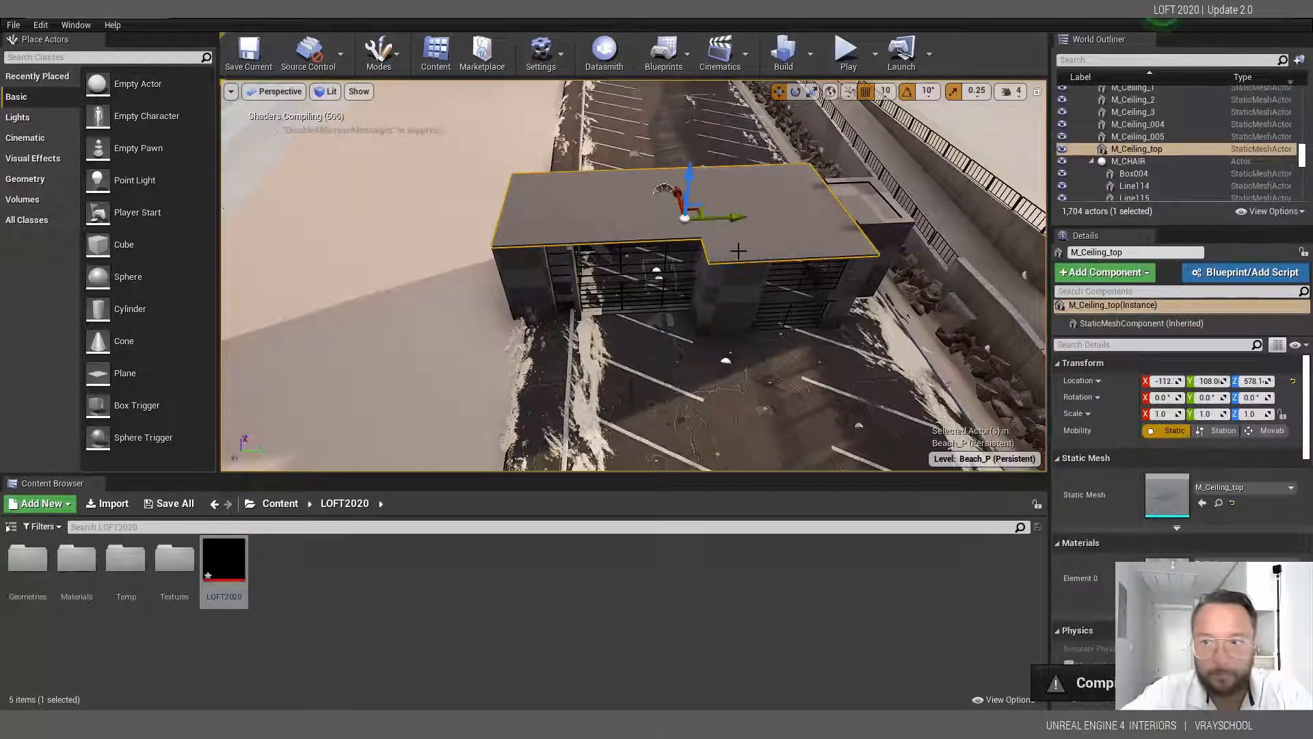
Step: Collapse the BeachSceneDecals and BeachScene_Center_Root groups in the actor hierarchy and select SkyAtmosphere in the Lighting folder
click(1091, 160)
drag(1302, 164, 1301, 72)
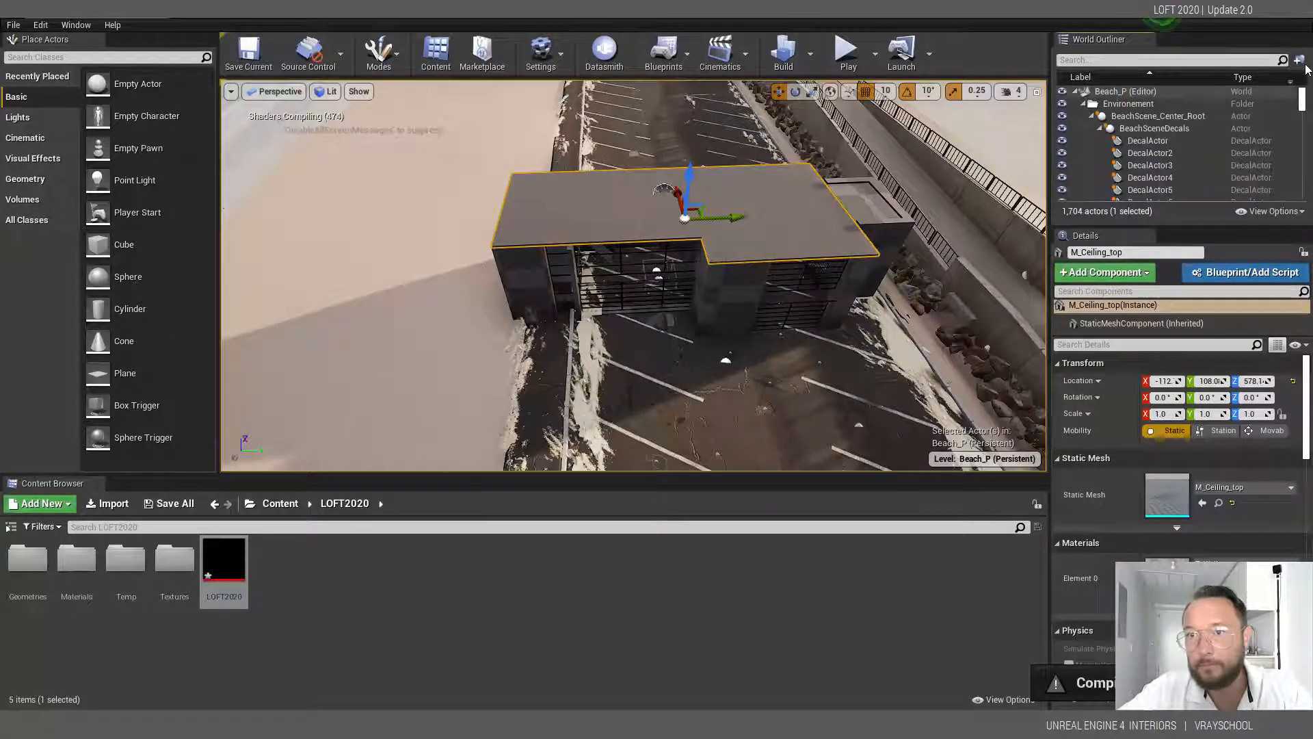
click(1144, 93)
click(1140, 106)
click(1105, 128)
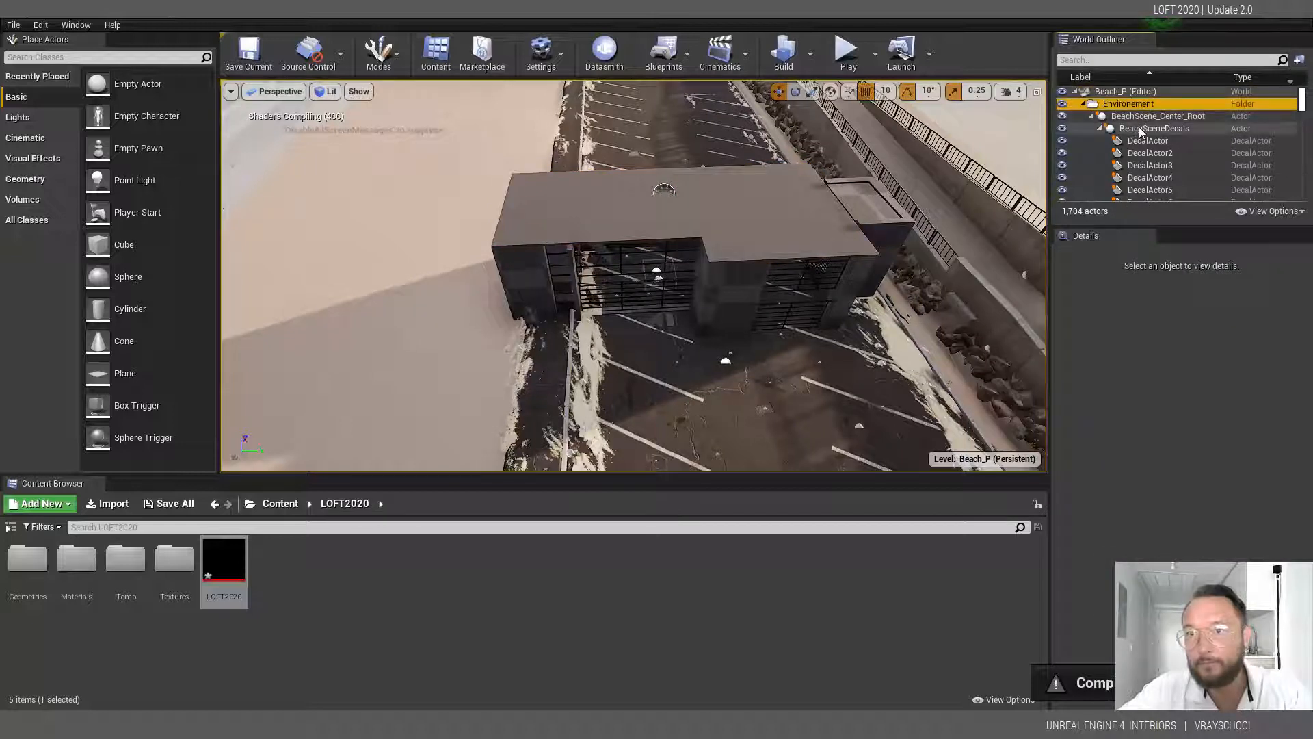
click(1100, 129)
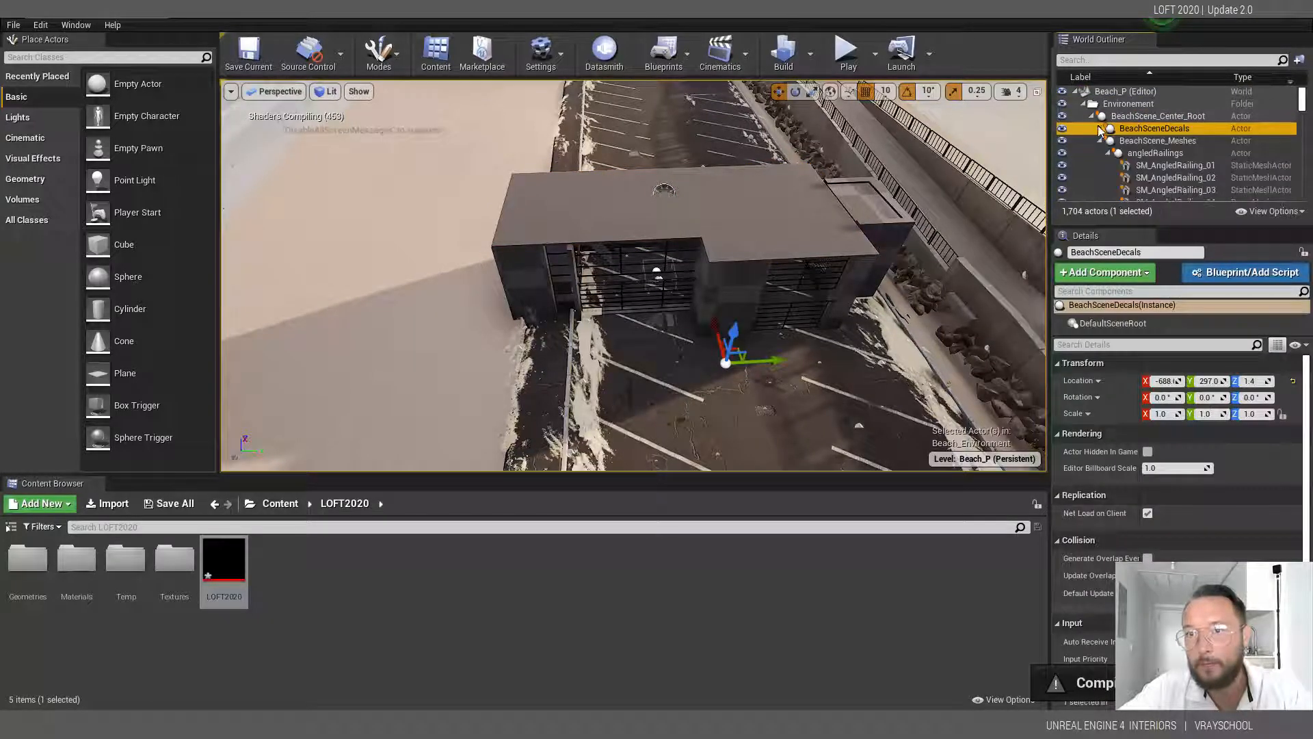
click(1092, 117)
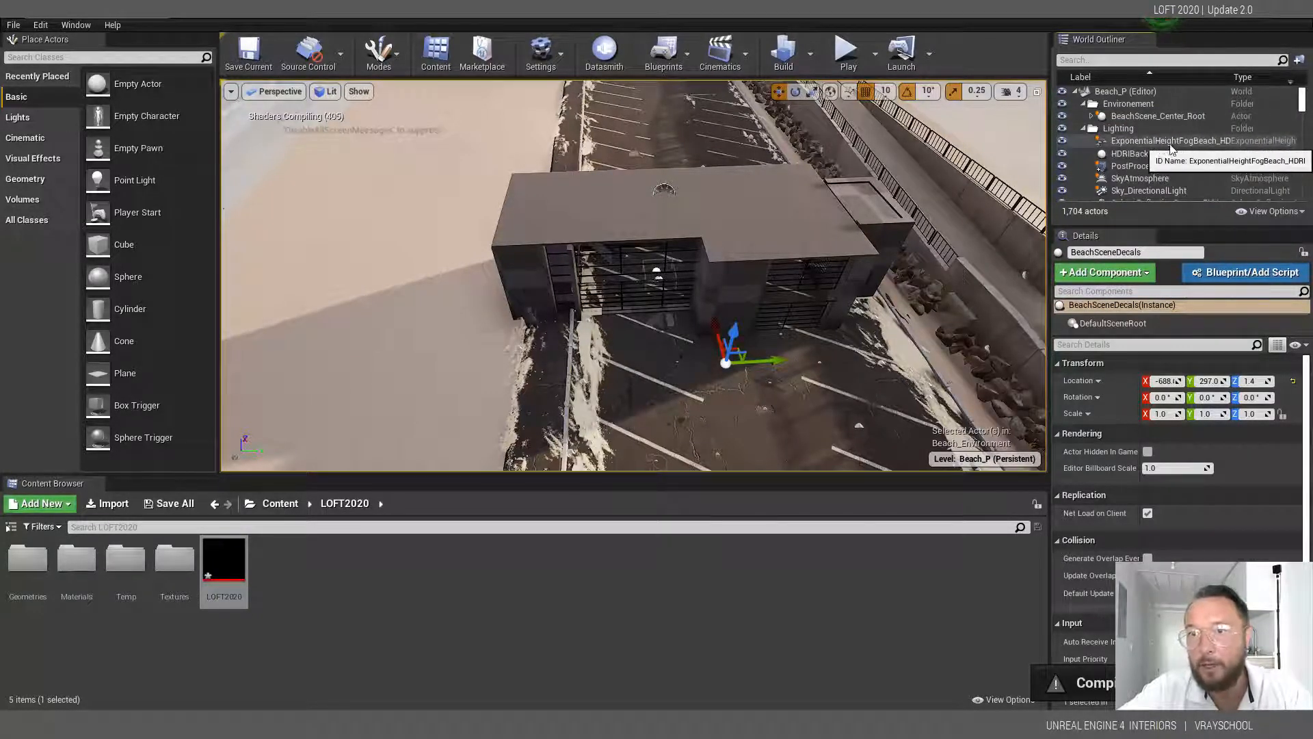
click(1149, 179)
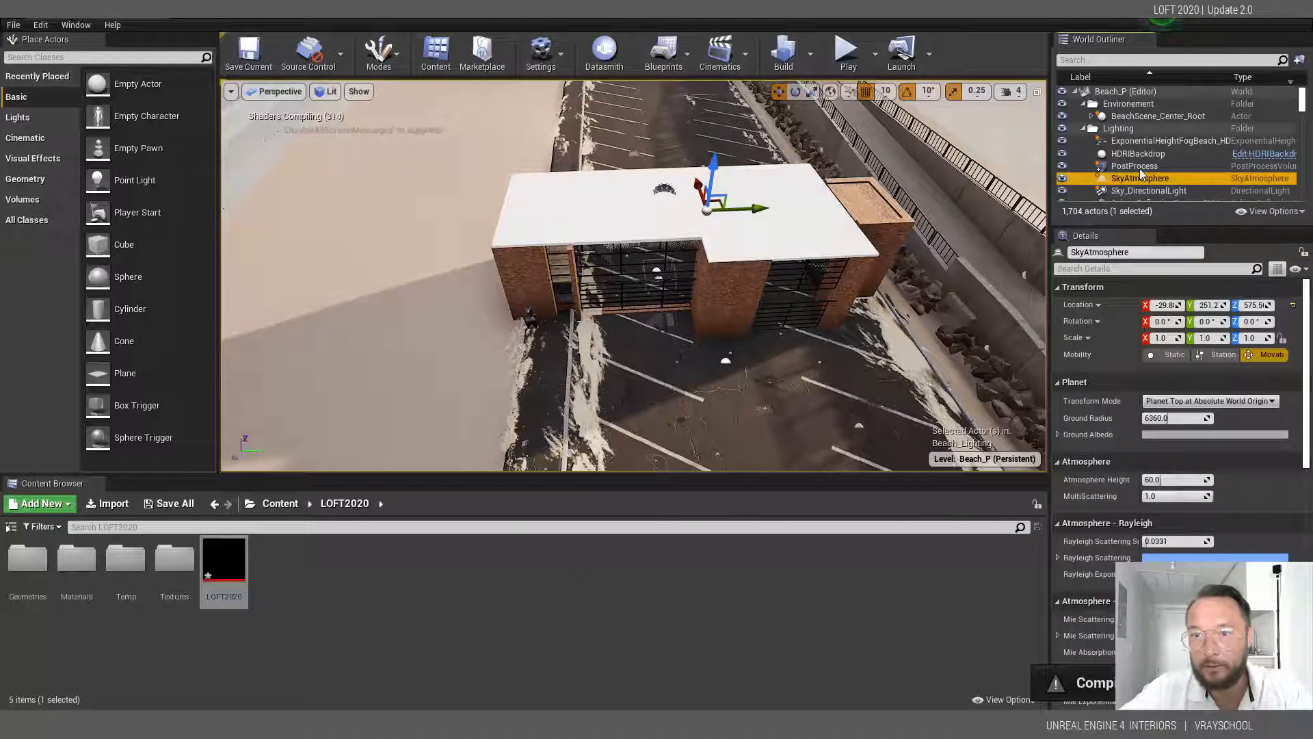
Step: Collapse the Lighting folder in the actor hierarchy and raise the LOFT2020 scene actor to a Z location of 430
scroll(1140, 173, down, 1)
click(1084, 106)
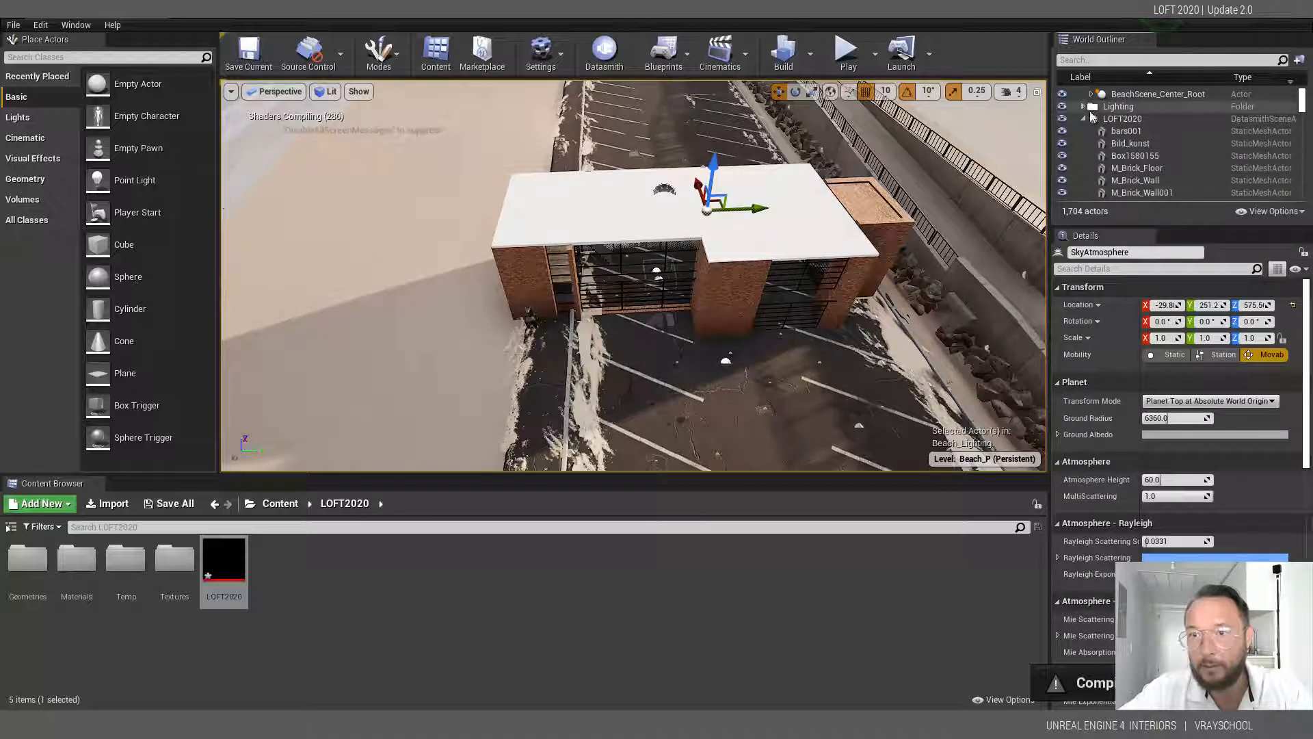
click(1127, 120)
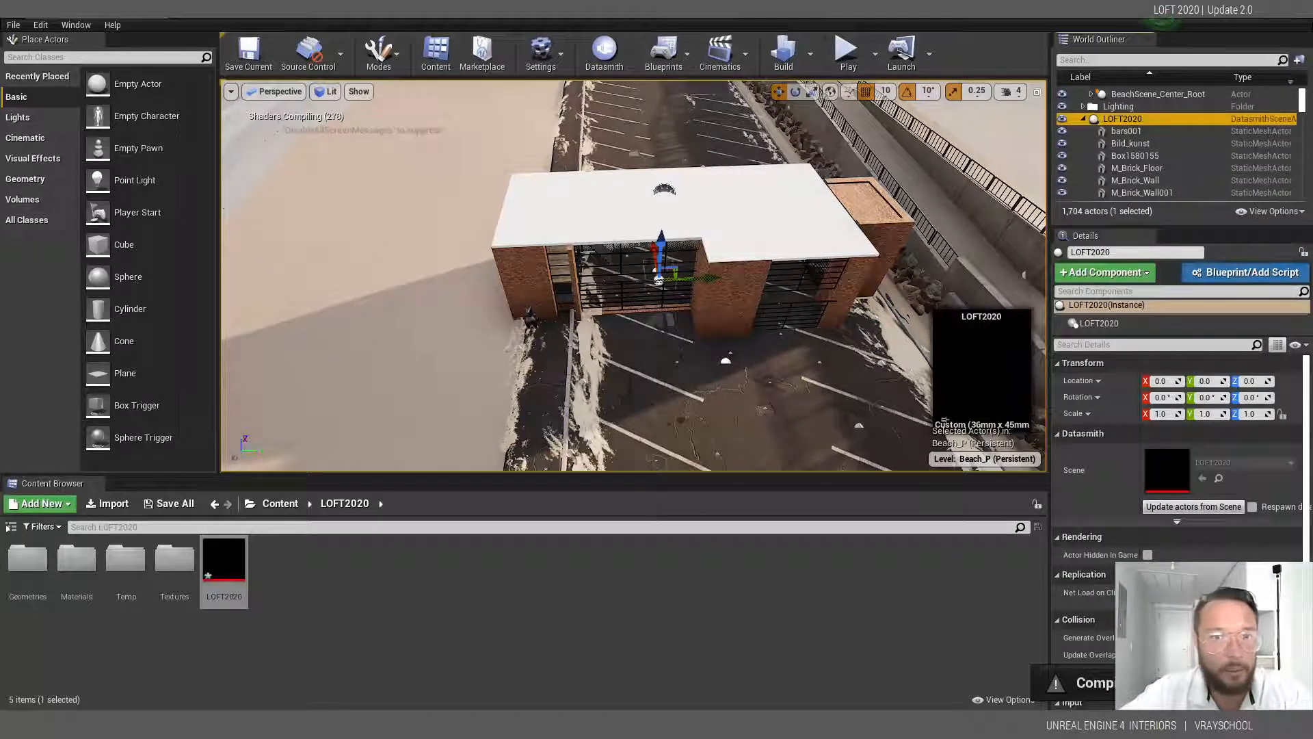
drag(660, 239, 663, 179)
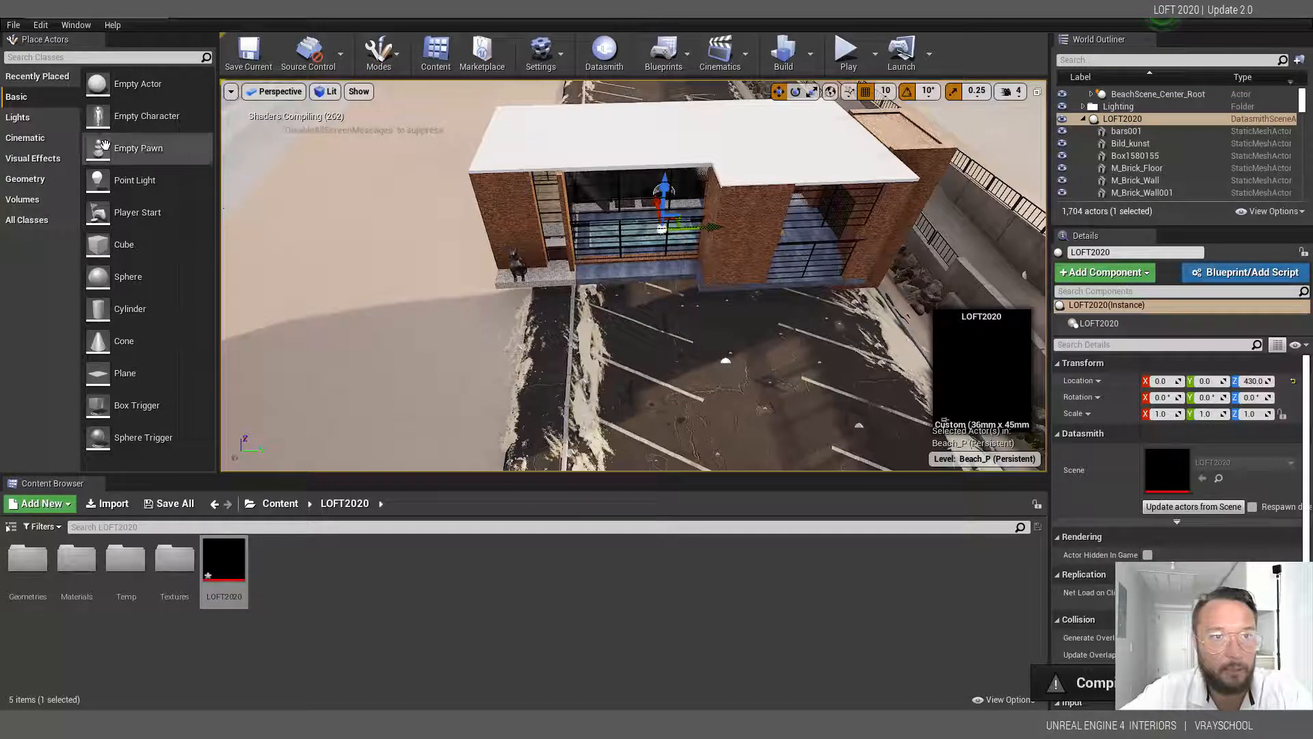
Step: Rotate the LOFT2020 actor to -90° around the Z axis so its glazed front faces away from the sea
key(e)
drag(684, 274, 753, 297)
drag(701, 260, 664, 246)
alt+drag(795, 211, 356, 130)
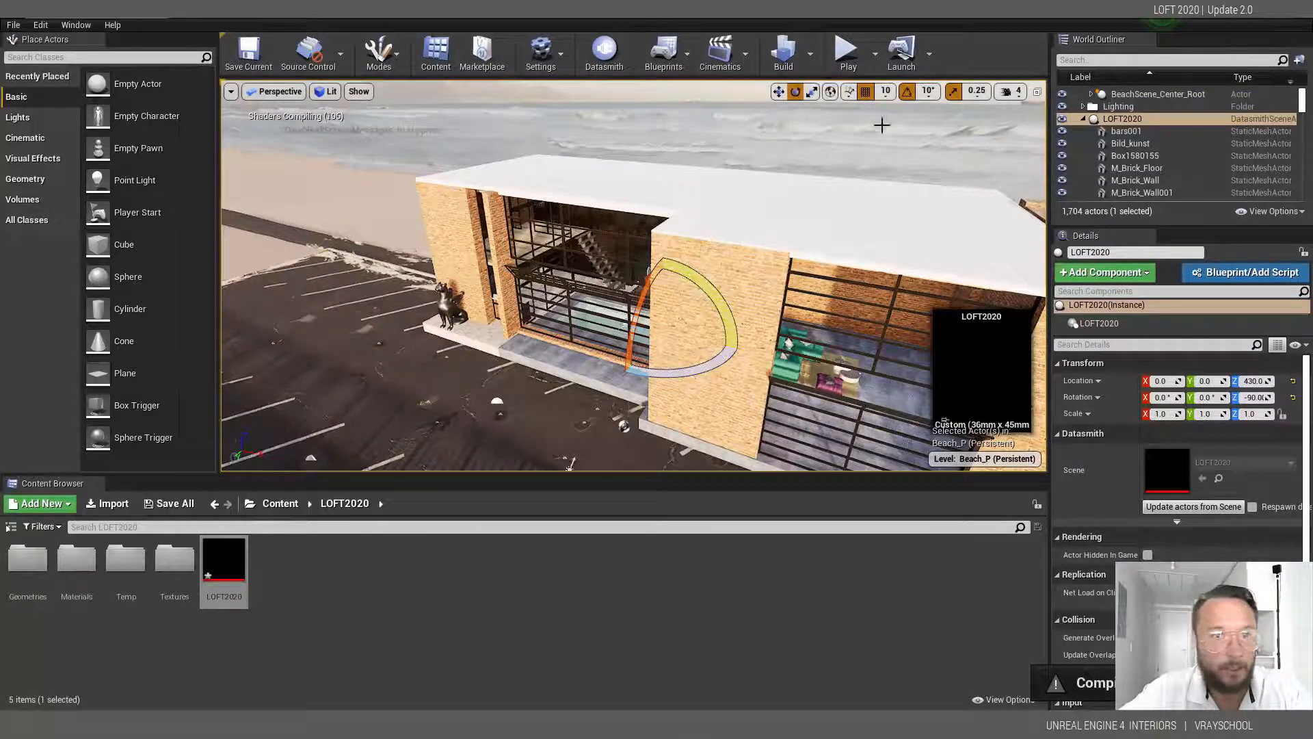
Step: Move the LOFT2020 actor to Y 760 and lower it to Z 190, checking its base against the parking lot
click(778, 91)
drag(659, 340, 604, 421)
alt+drag(563, 324, 548, 209)
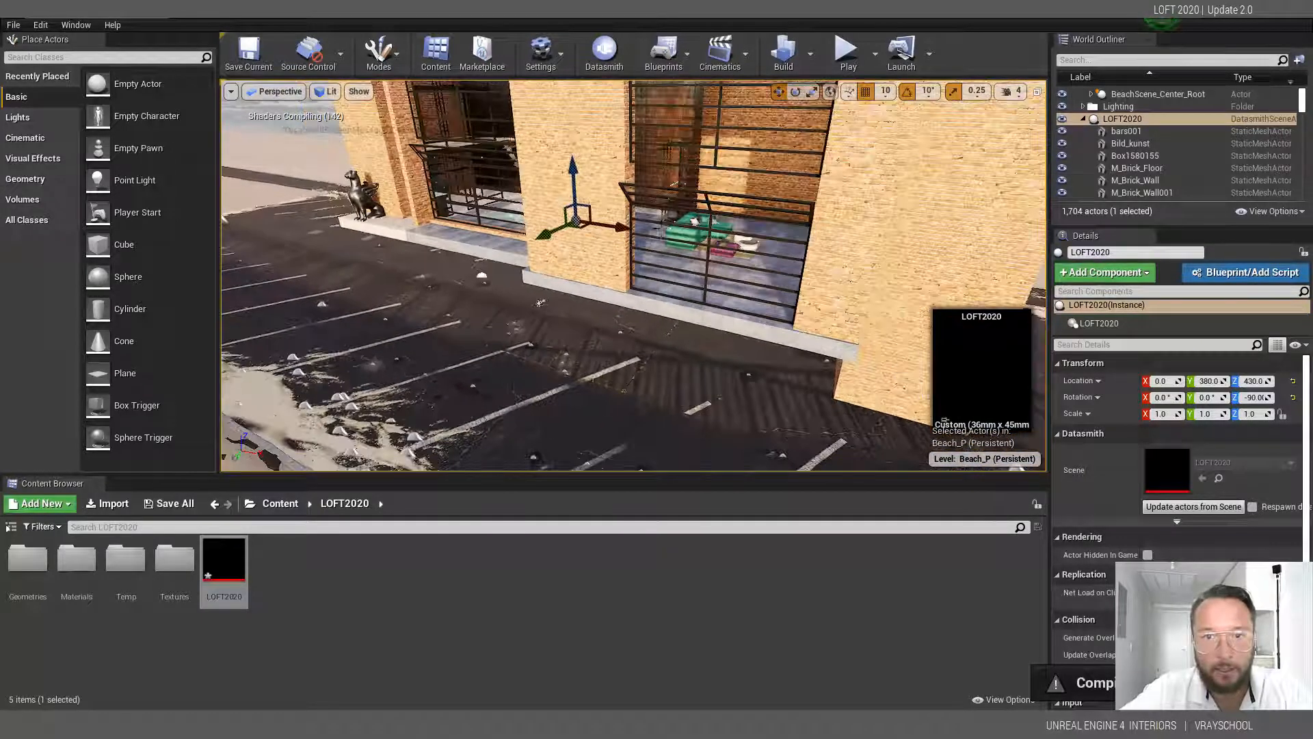
alt+drag(539, 303, 552, 298)
drag(560, 241, 767, 204)
scroll(538, 275, down, 4)
alt+drag(755, 251, 846, 267)
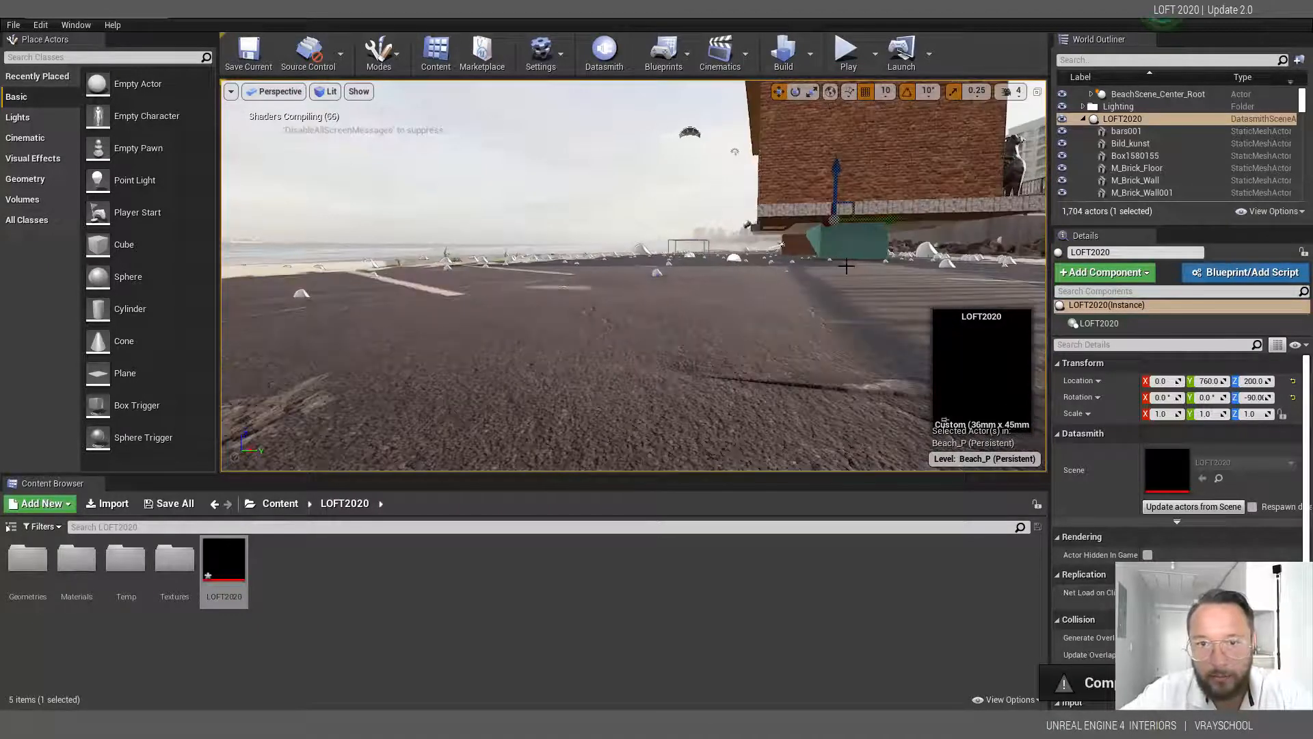
drag(837, 189, 840, 187)
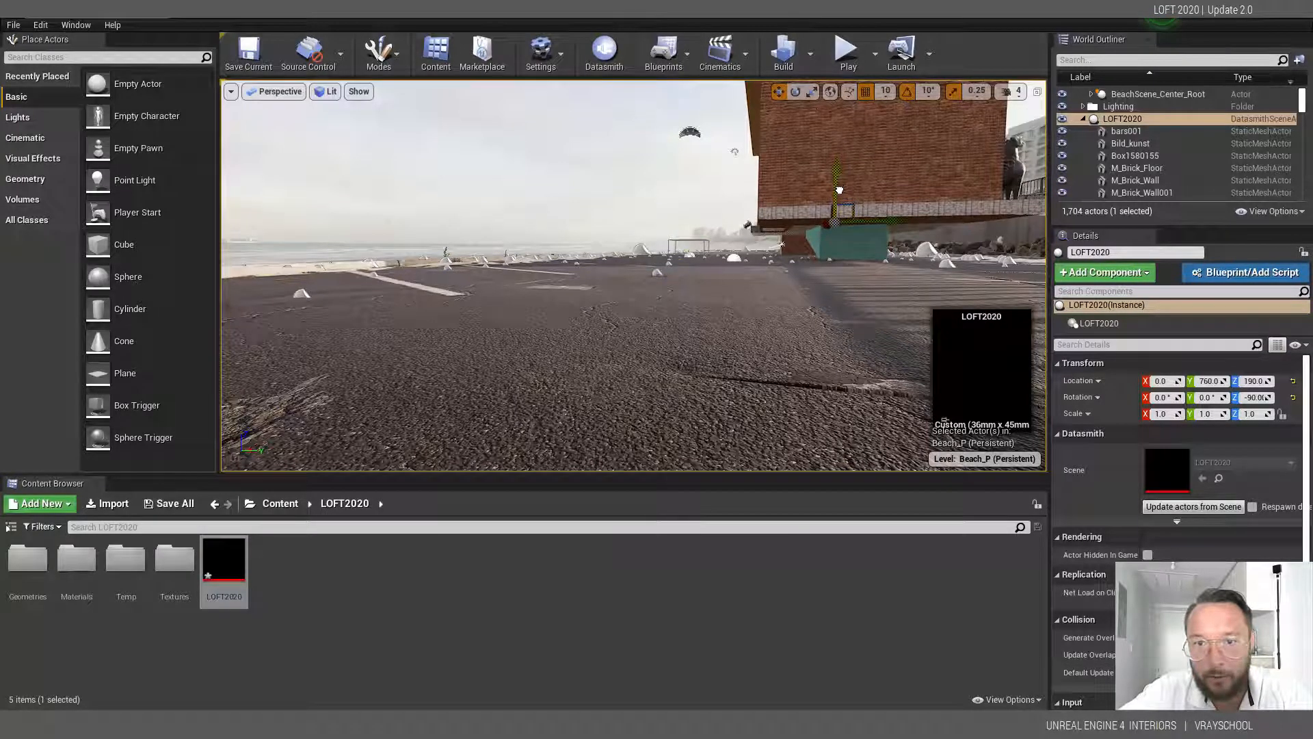
Step: Try the loft at Y 1000, then bring it back to Y 800 and lower it to Z 160
middle_drag(938, 255, 863, 246)
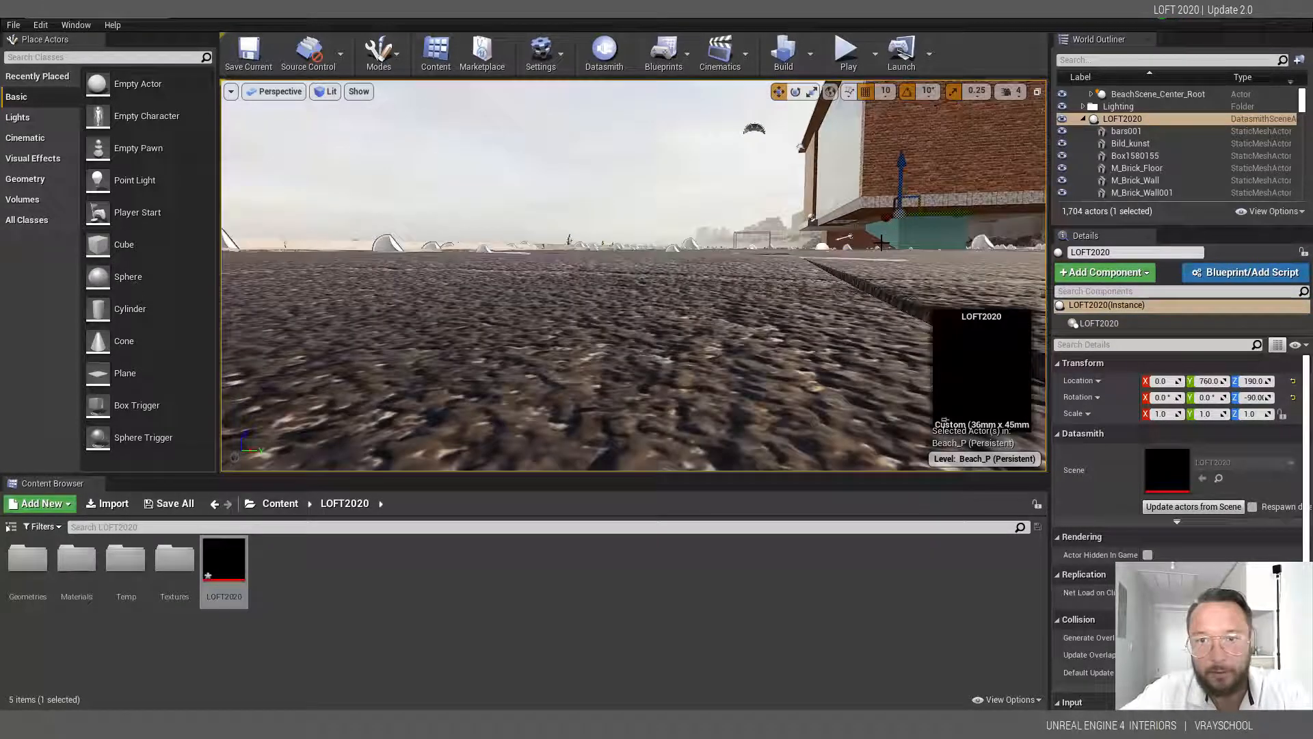
right_drag(863, 247, 872, 308)
right_drag(610, 313, 705, 318)
drag(512, 344, 434, 379)
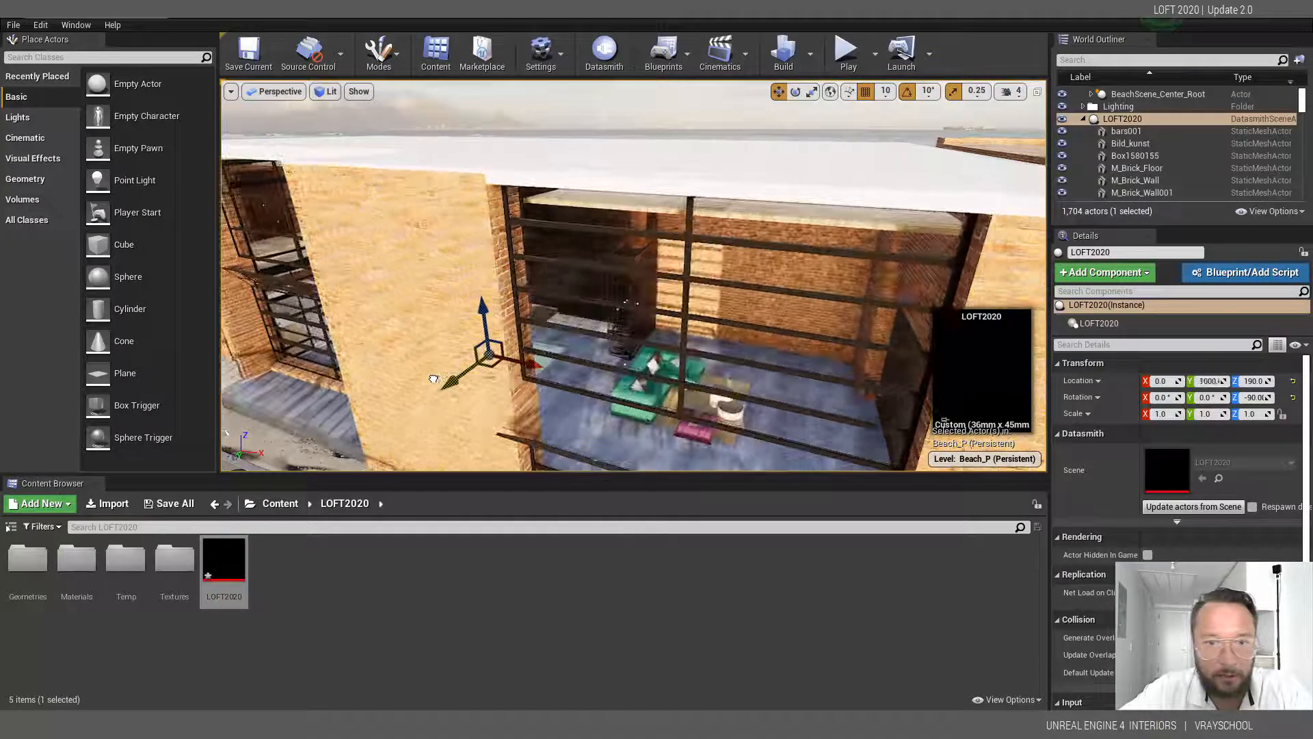
right_drag(629, 302, 574, 348)
mouse_move(699, 382)
right_down()
mouse_move(697, 420)
mouse_move(699, 382)
right_up()
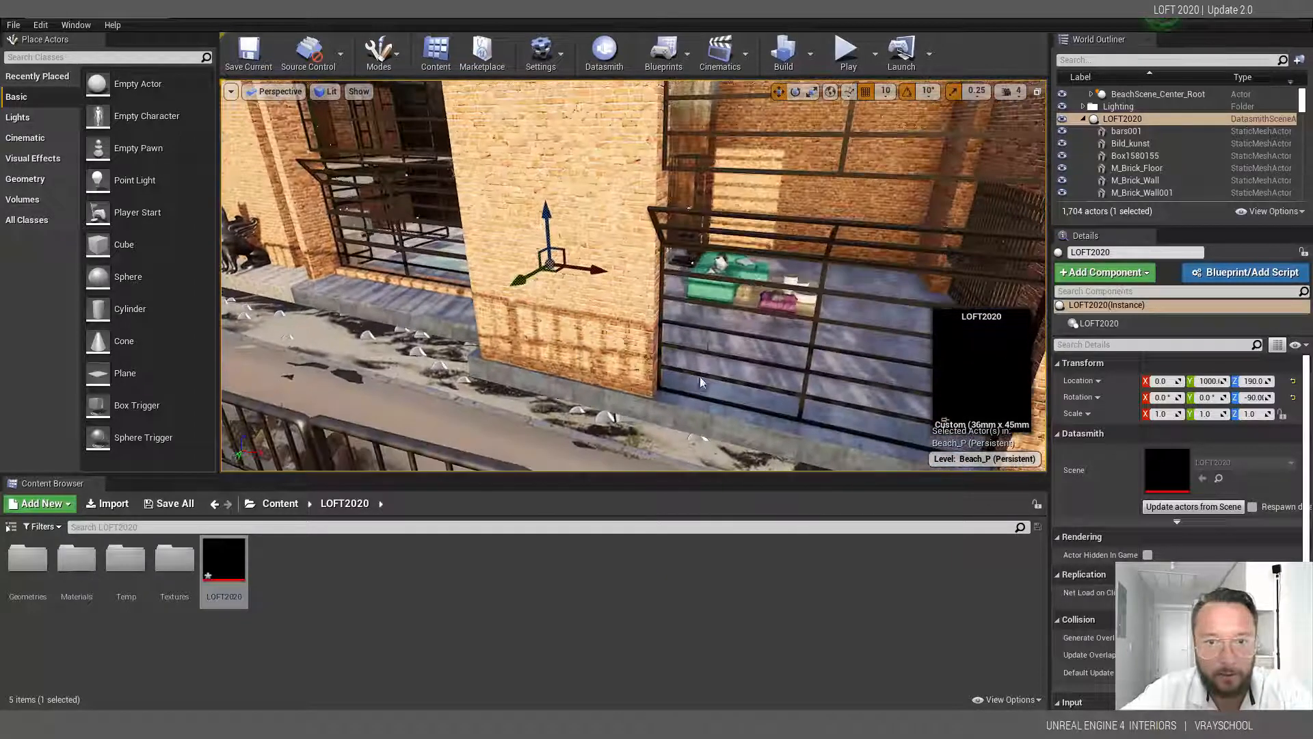
drag(520, 282, 571, 258)
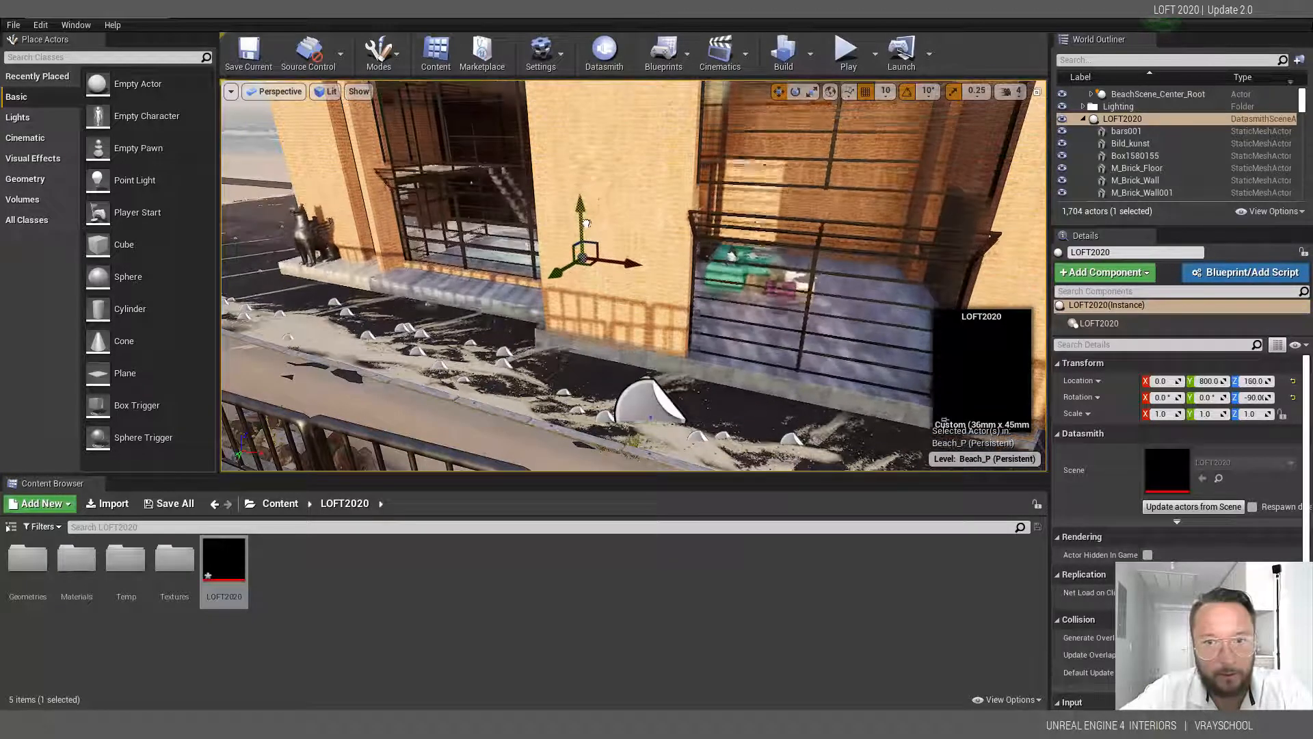
Step: Raise the loft to Z 230, shift it to Y 850, and check its placement from above
right_drag(474, 258, 457, 247)
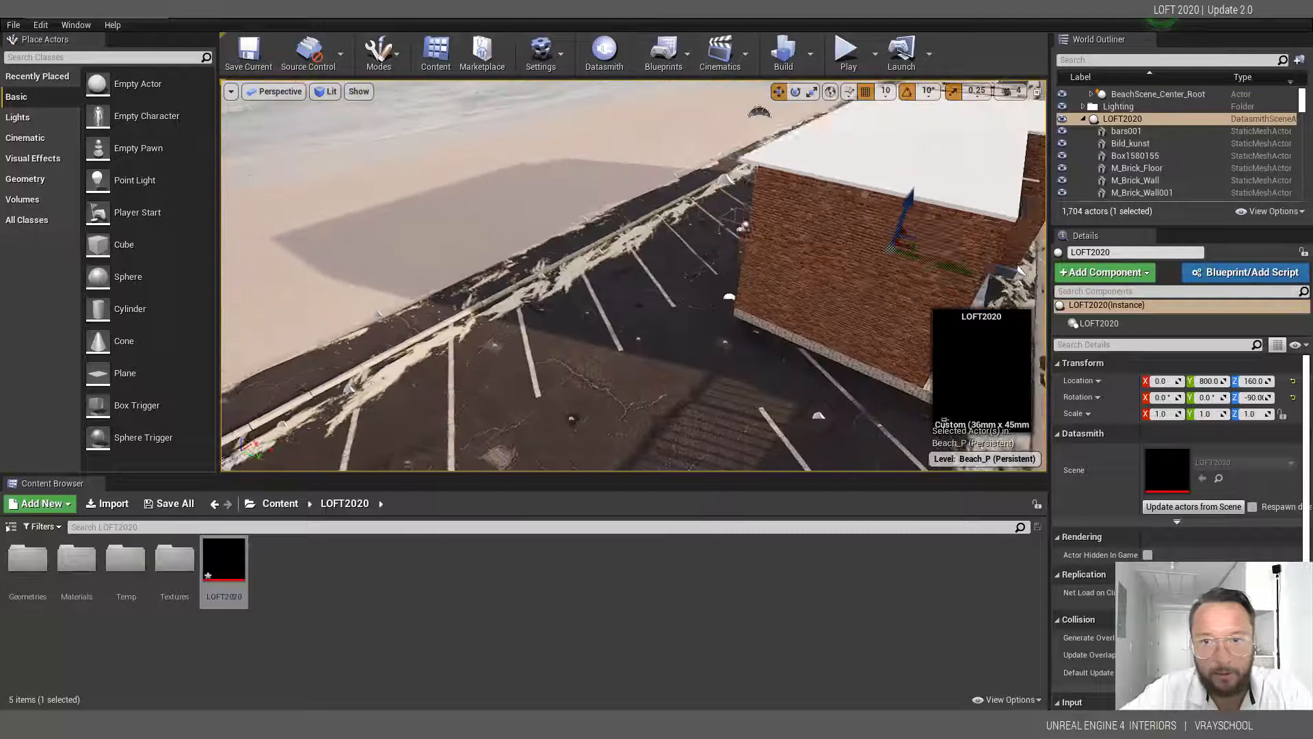
right_drag(634, 275, 522, 230)
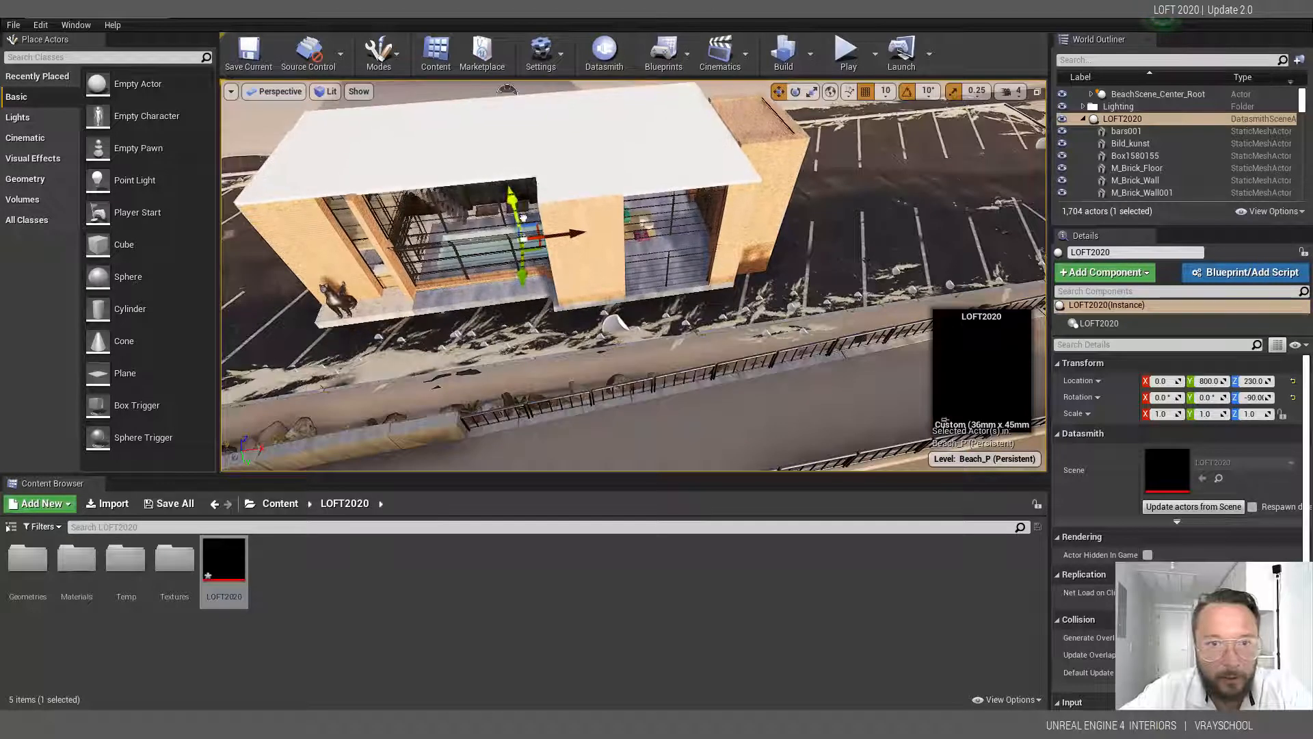
drag(524, 276, 522, 284)
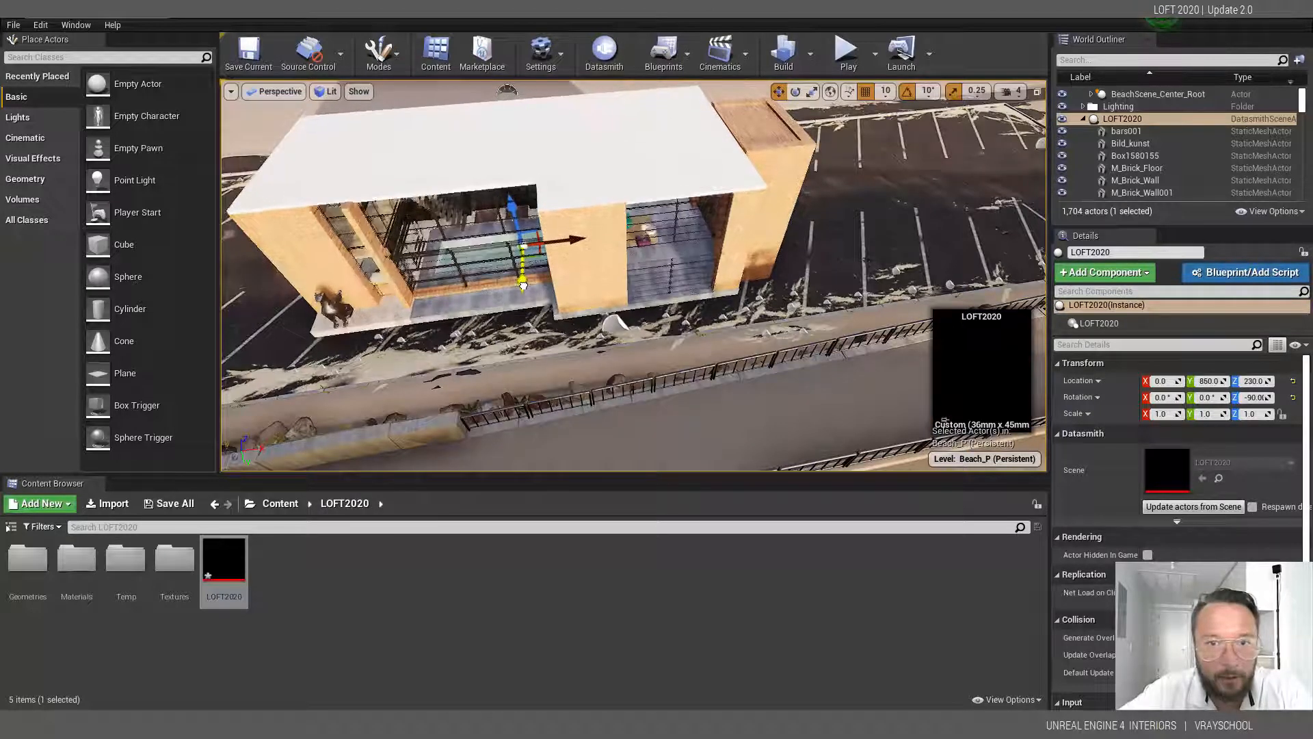
right_drag(519, 333, 581, 143)
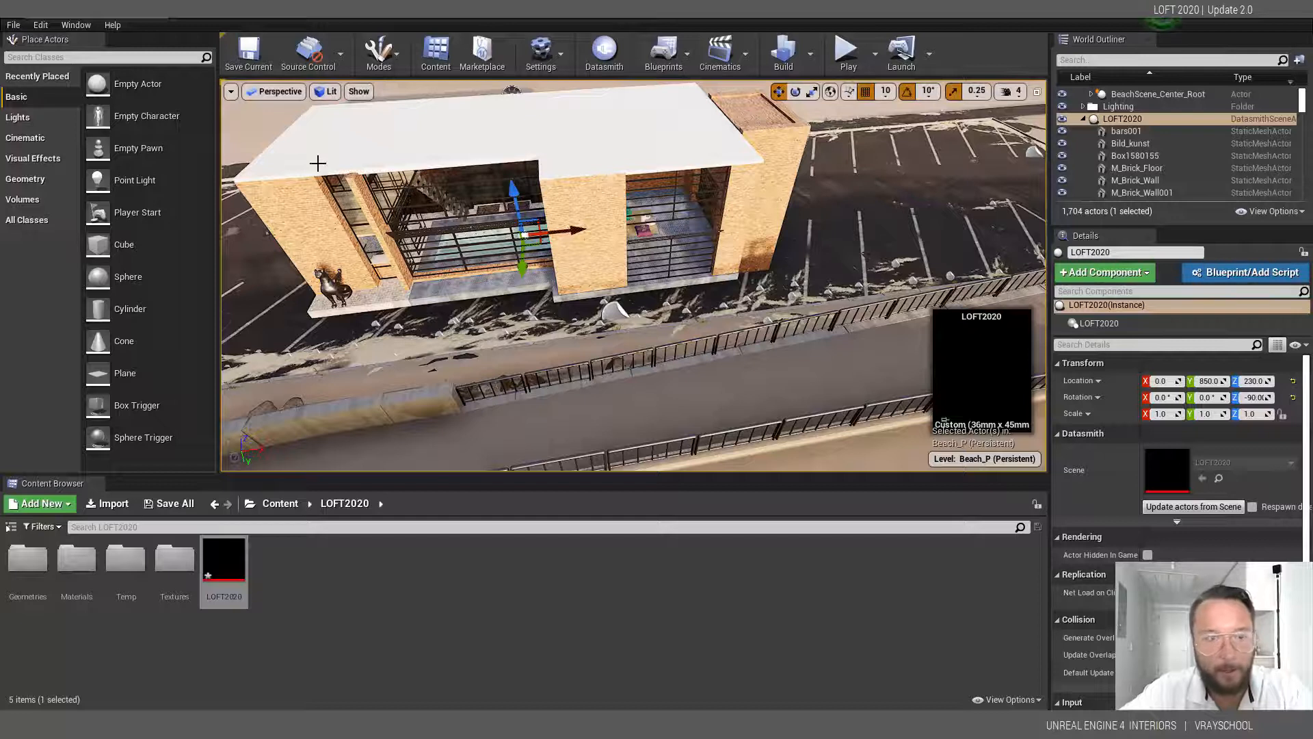
scroll(328, 164, up, 2)
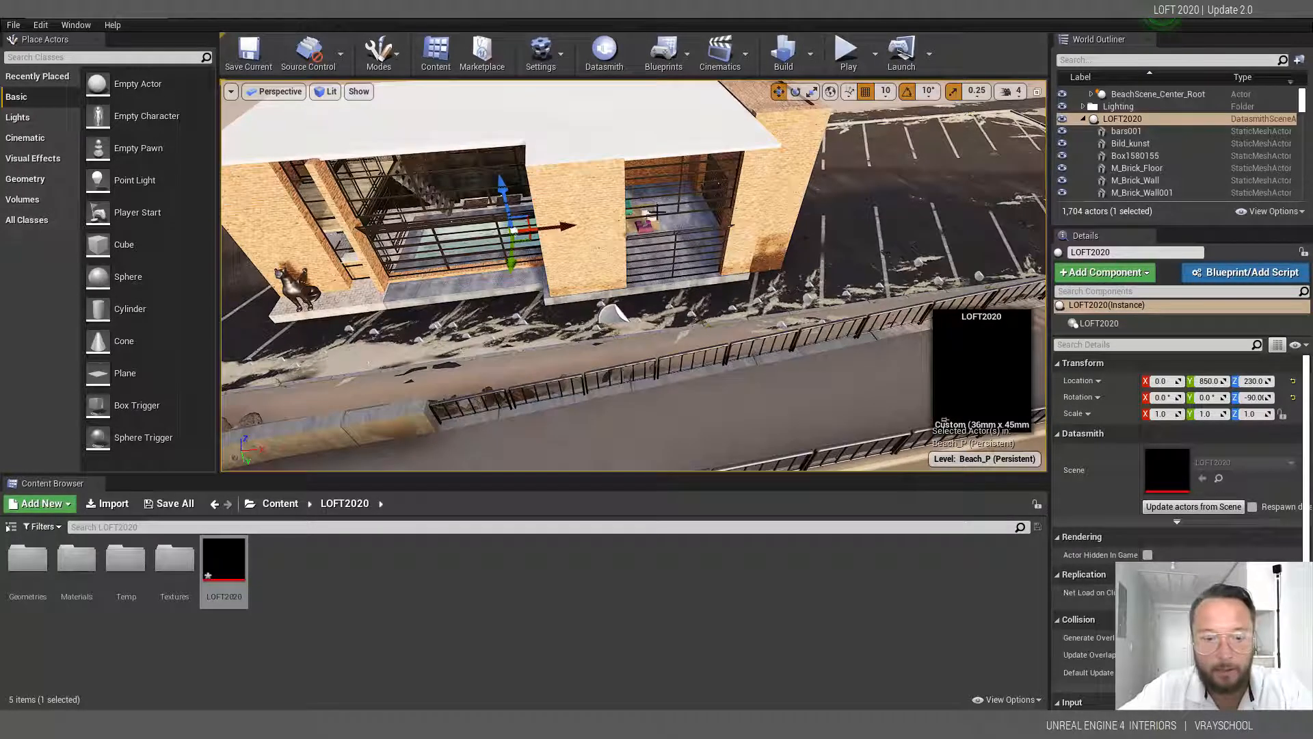
right_drag(557, 256, 680, 246)
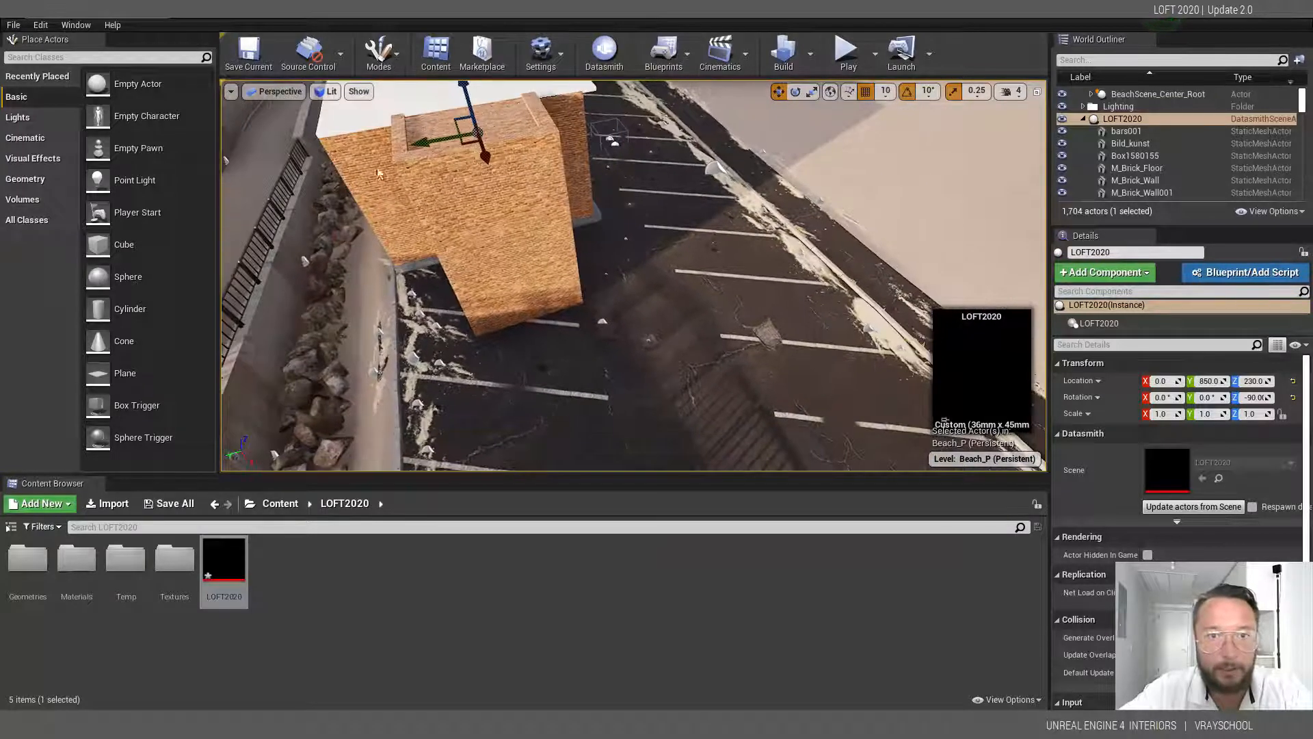
Step: View the scene through the imported VRayPhysicalCamera001, then stop piloting the camera
click(231, 92)
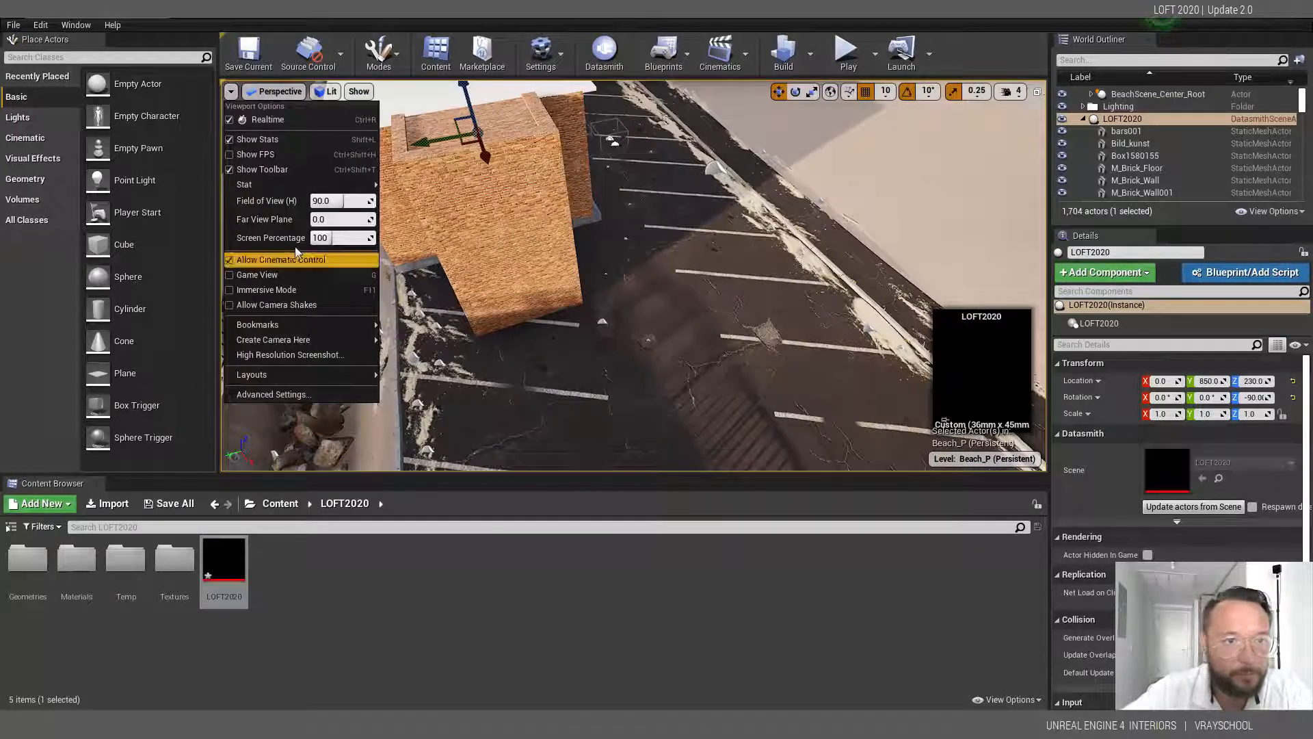
click(251, 118)
click(277, 91)
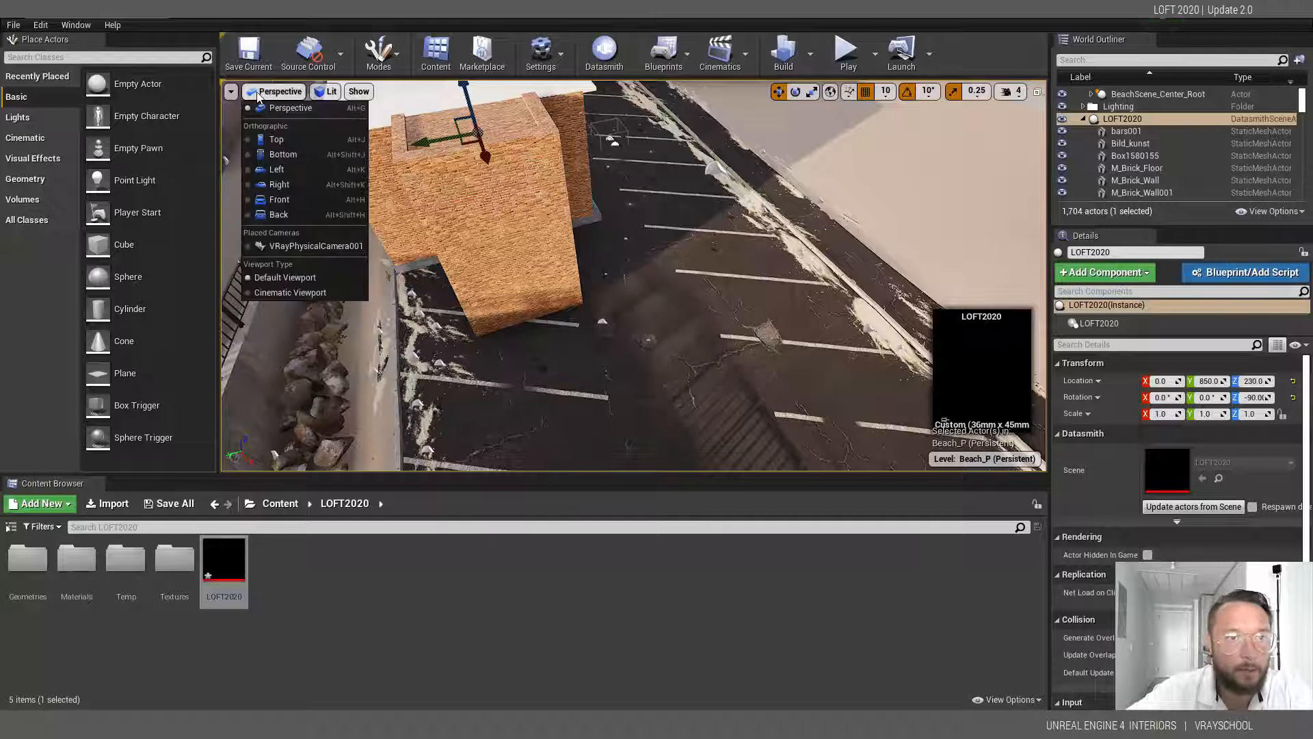
click(305, 248)
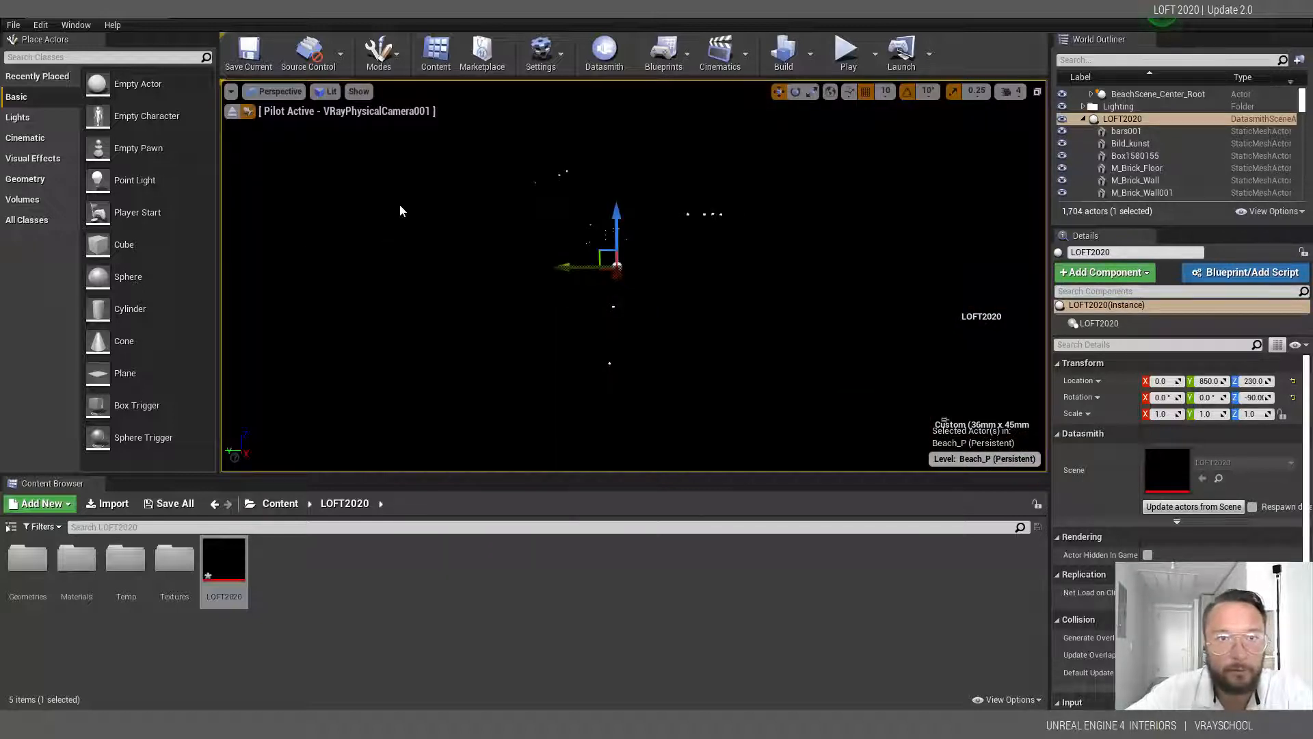
click(1083, 118)
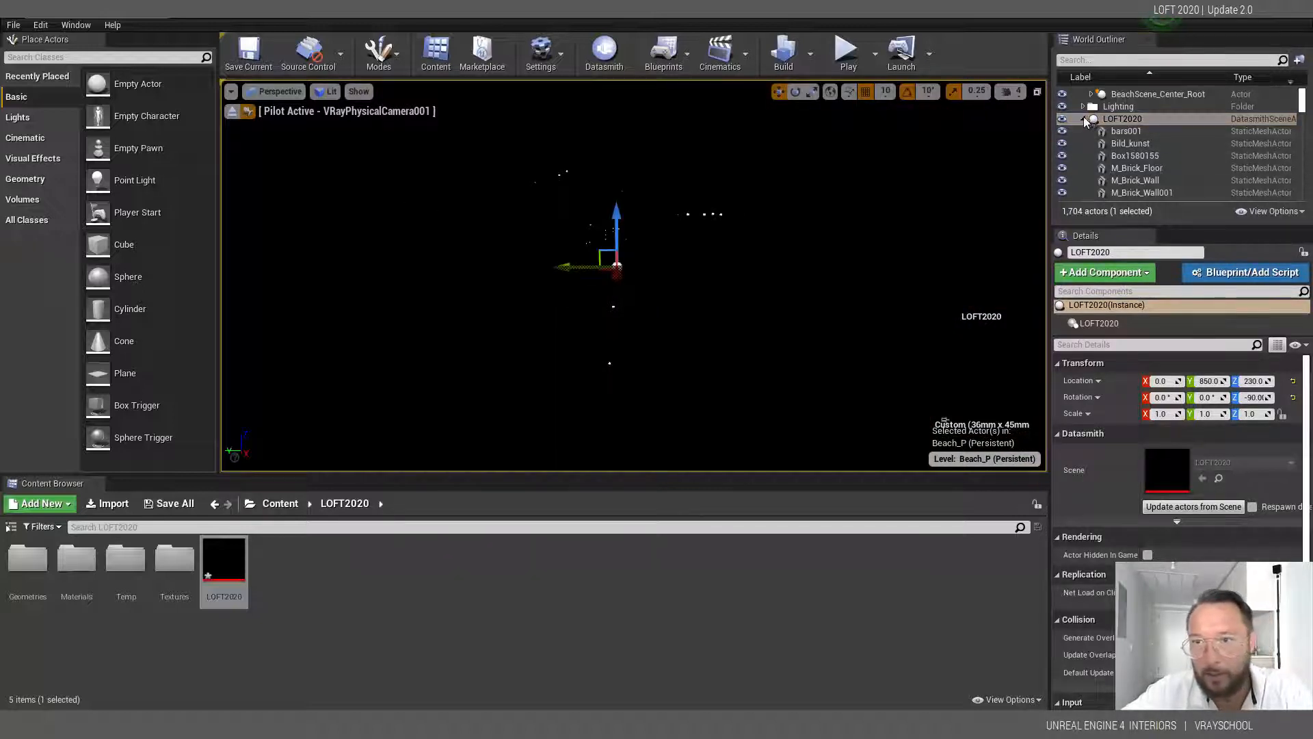
scroll(1091, 123, up, 1)
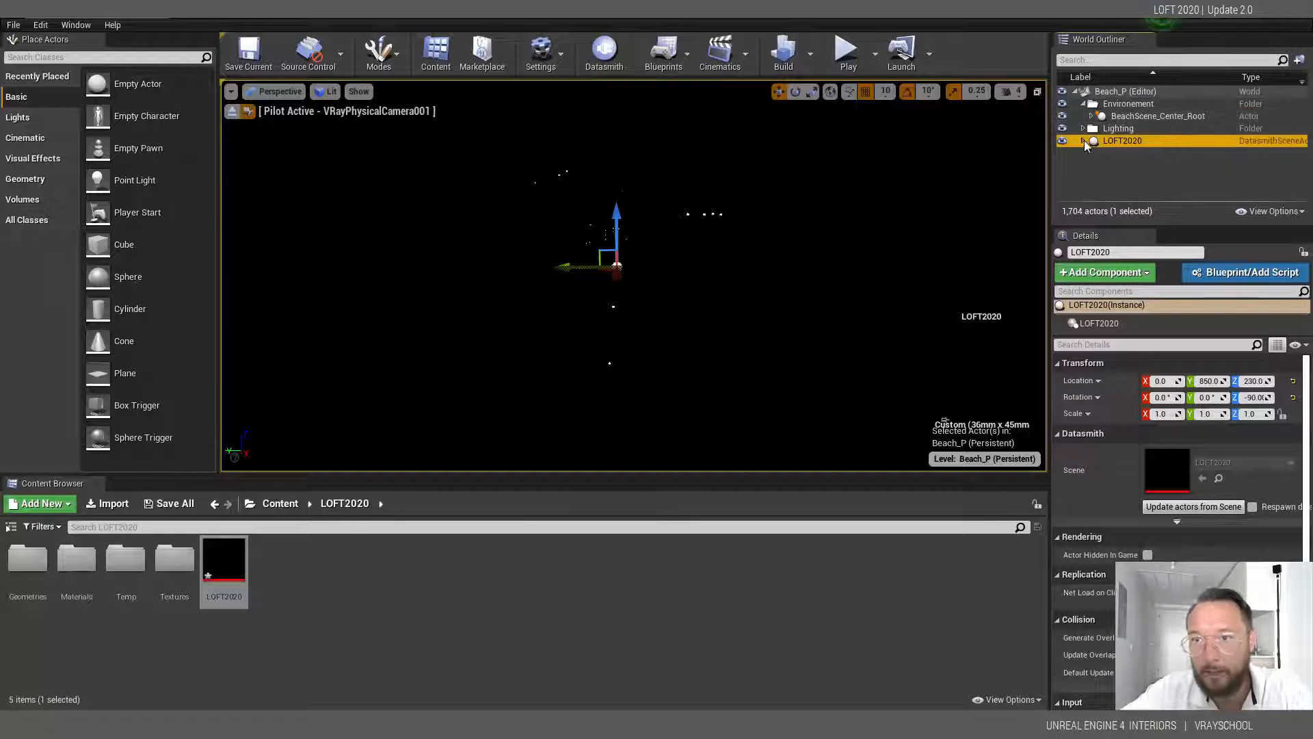
click(1084, 141)
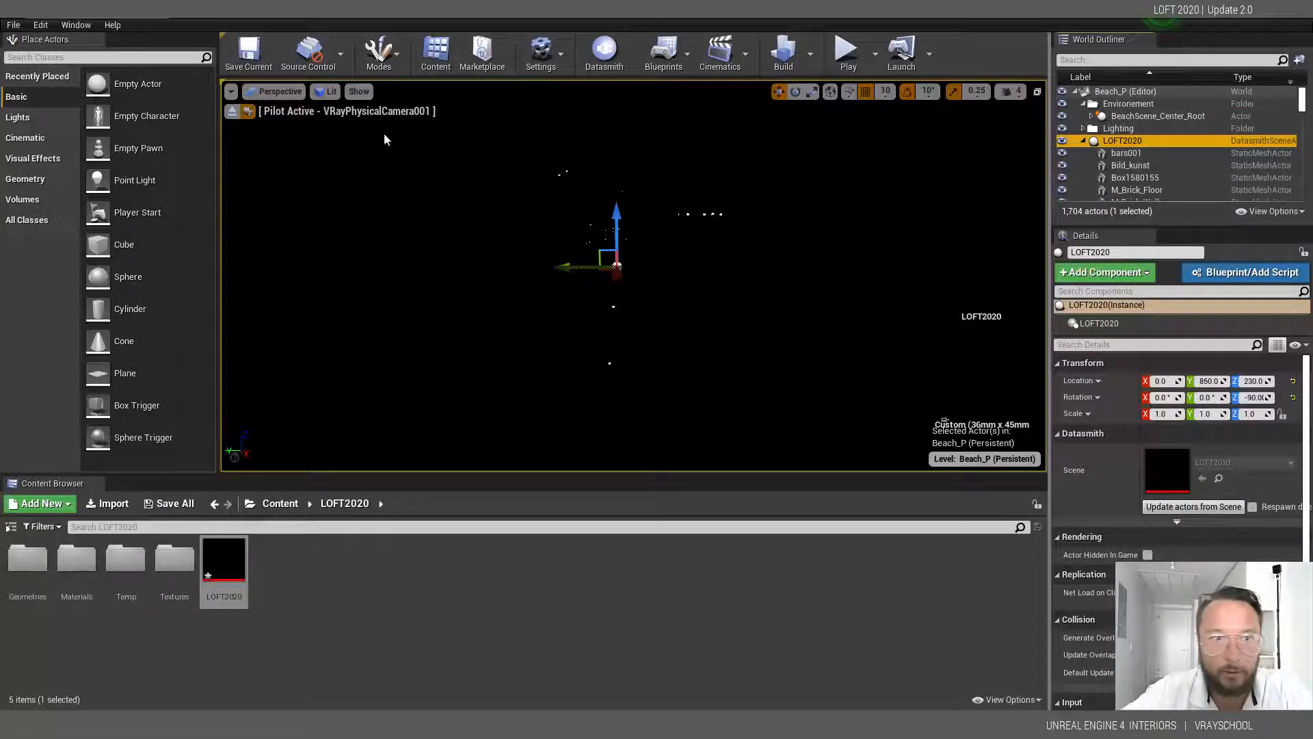
click(232, 111)
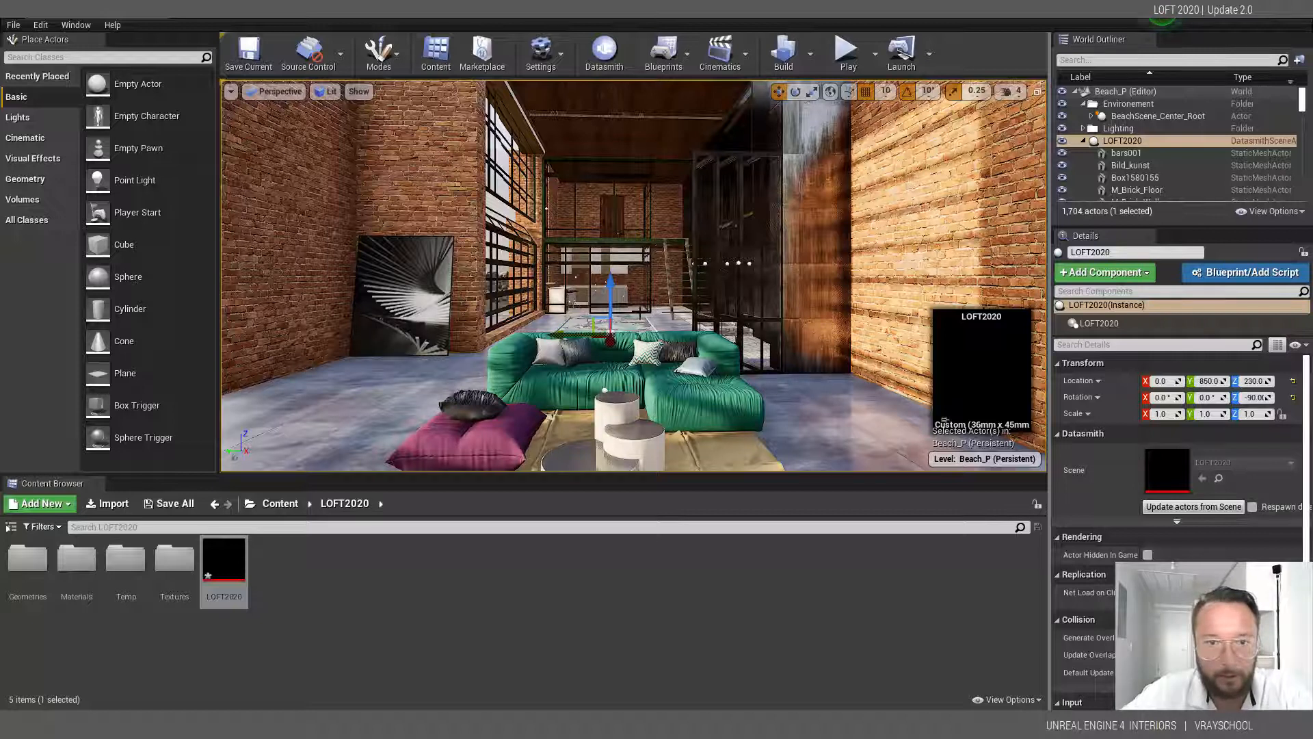
Step: Play the level from inside the loft and walk through its interior from the sofa area to the pool
click(848, 52)
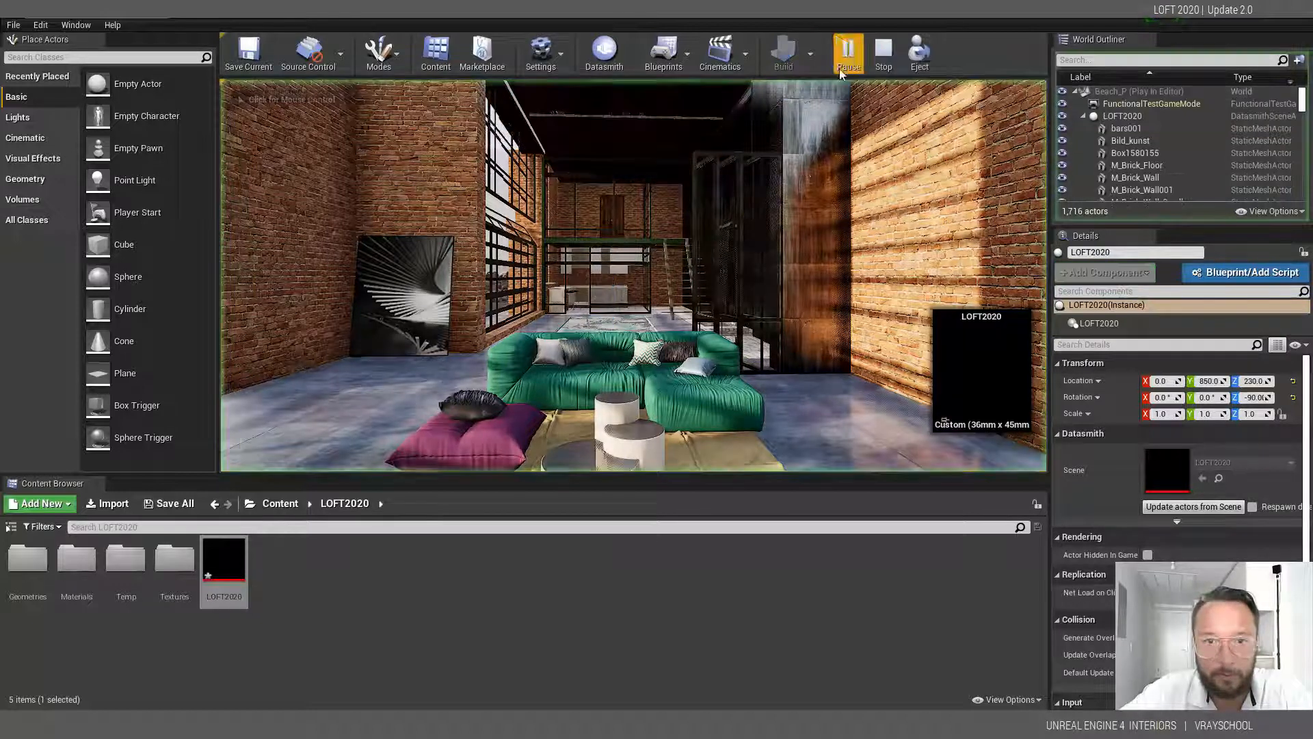
click(673, 251)
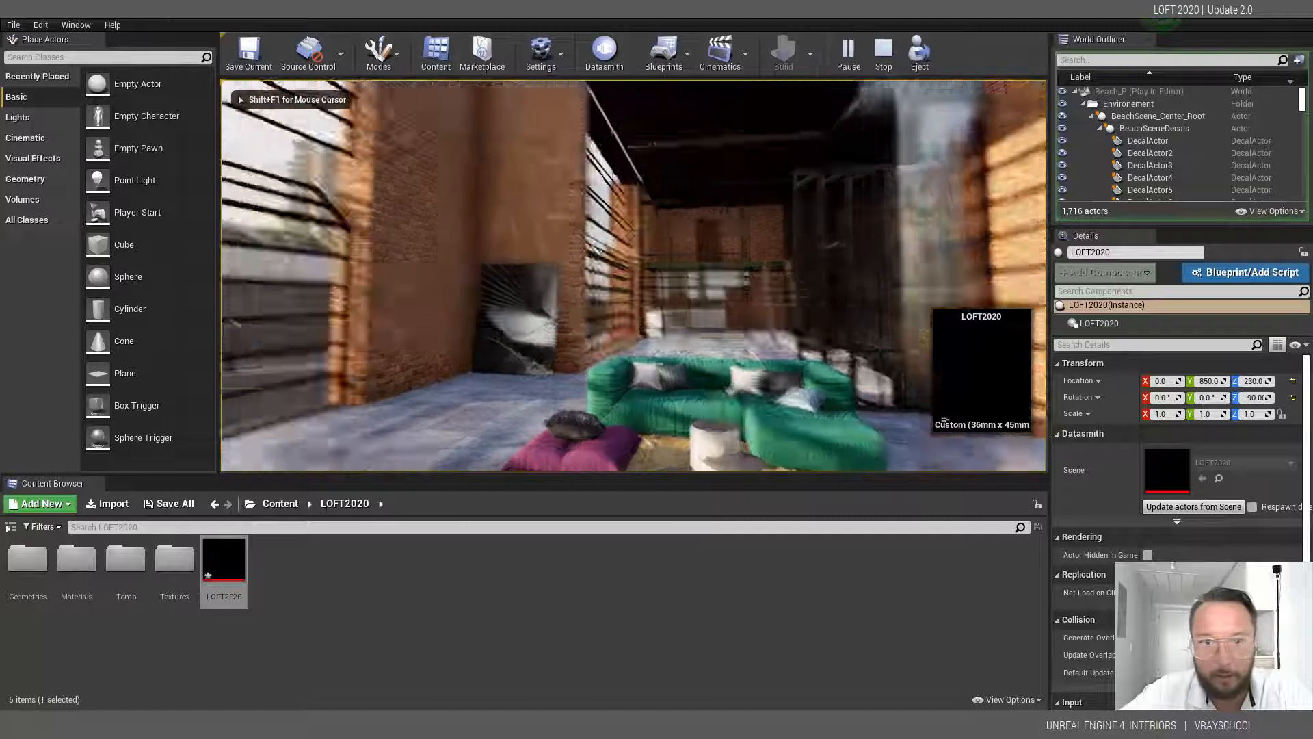
key(w)
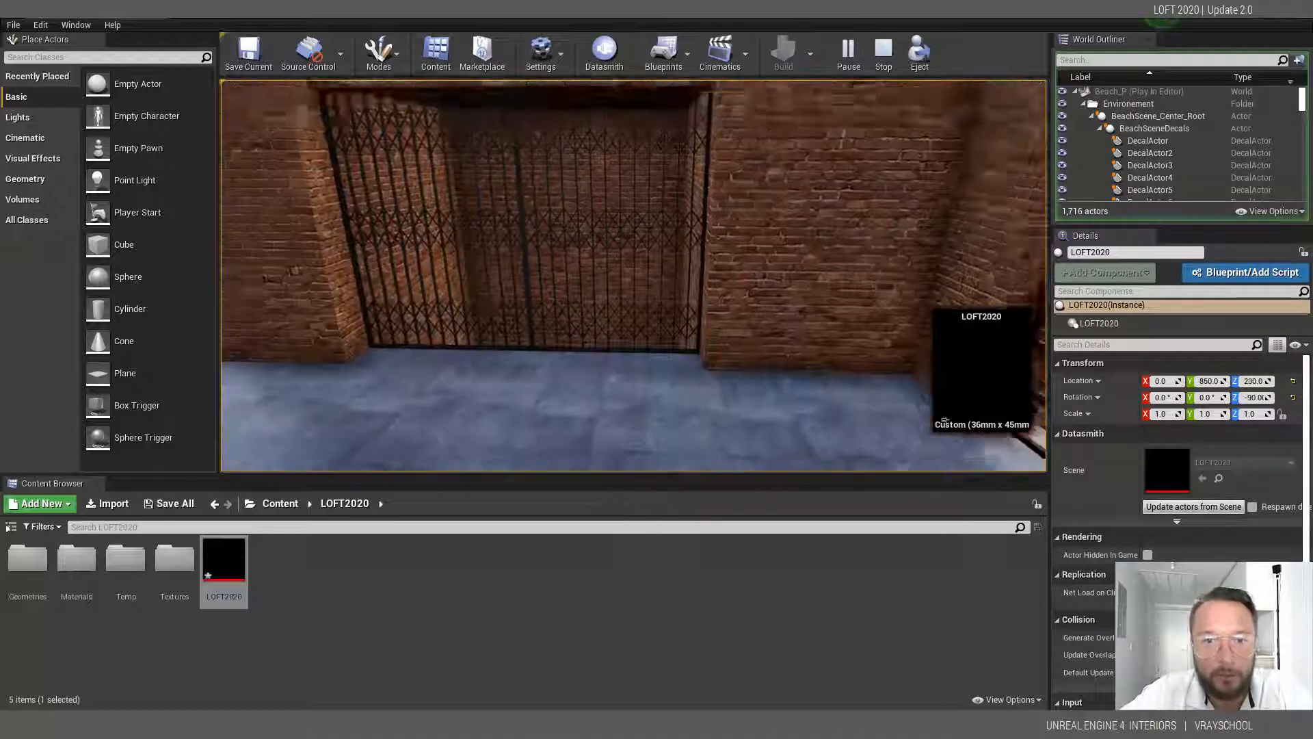
key(w)
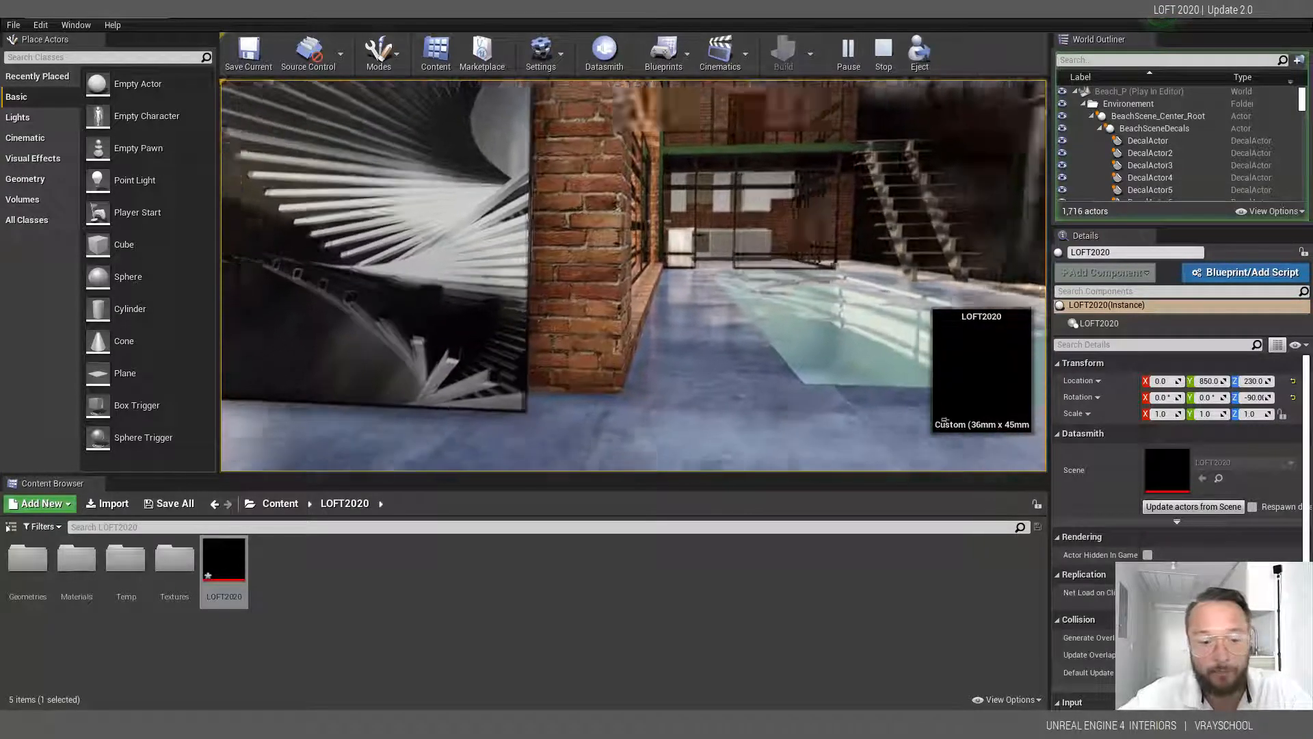
key(d)
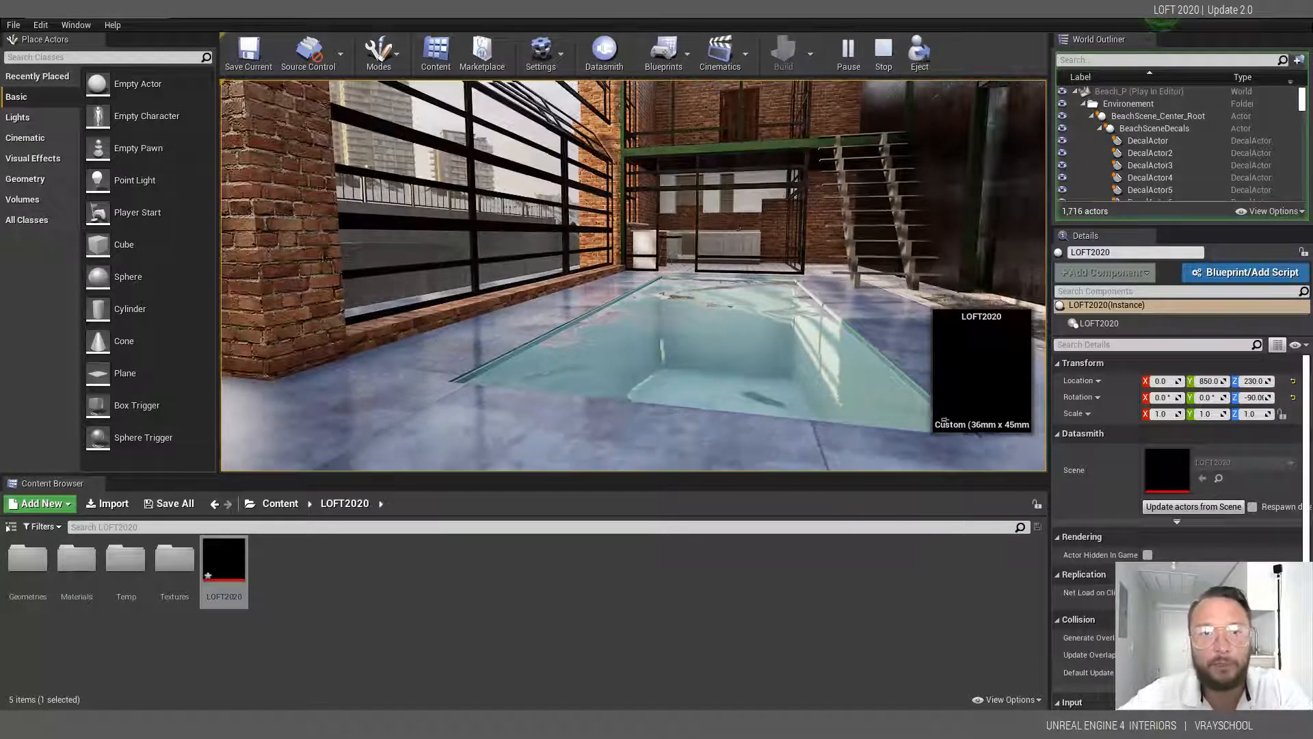
key(w)
key(w)
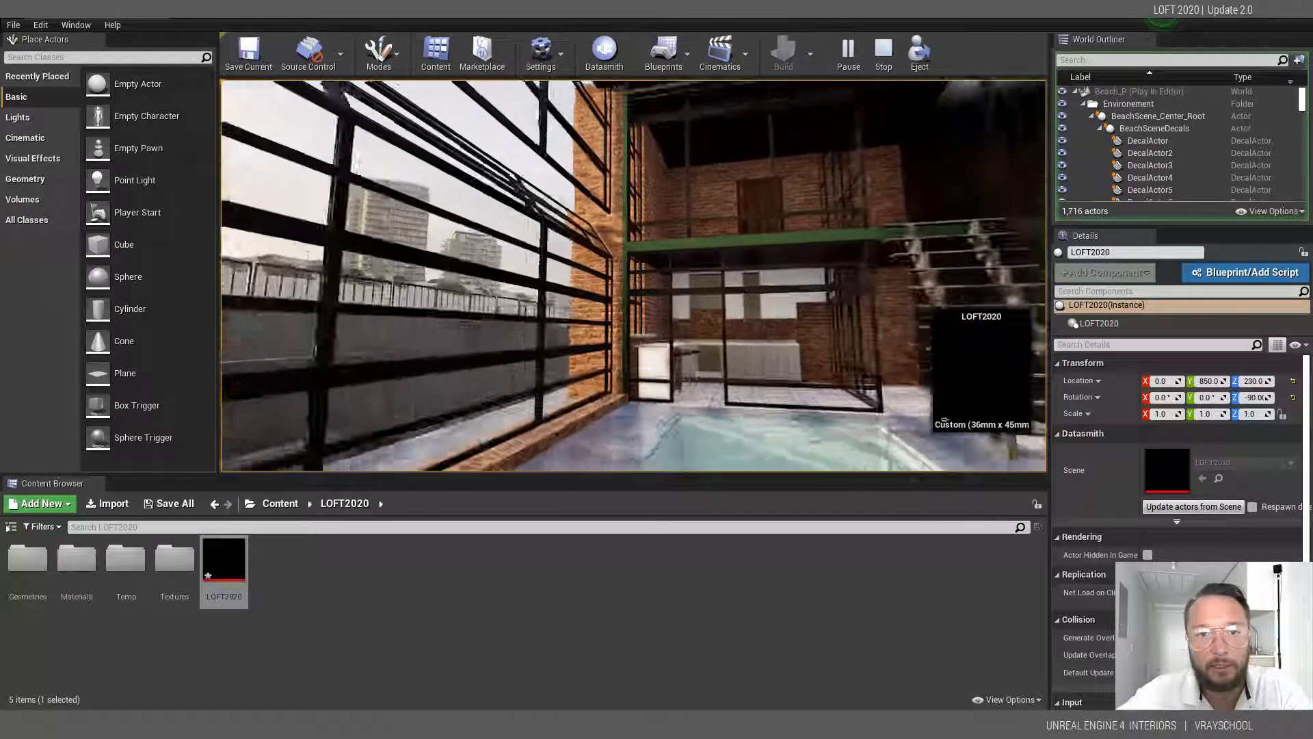